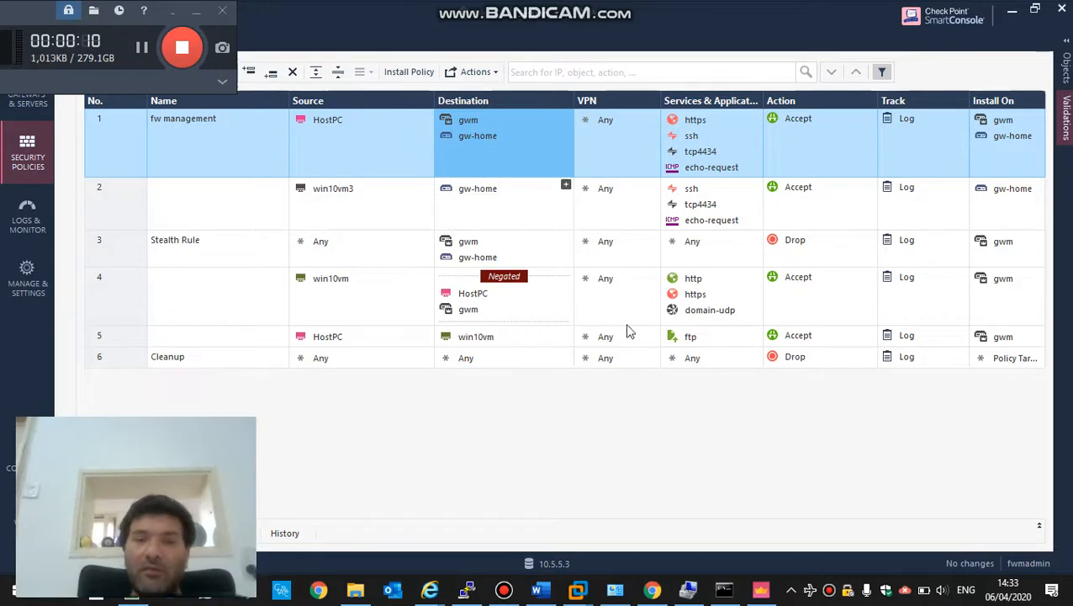
- Switch to the browser showing the gw-home 1450 Appliance portal's System overview
{"action": "left_click", "coordinate": [652, 589]}
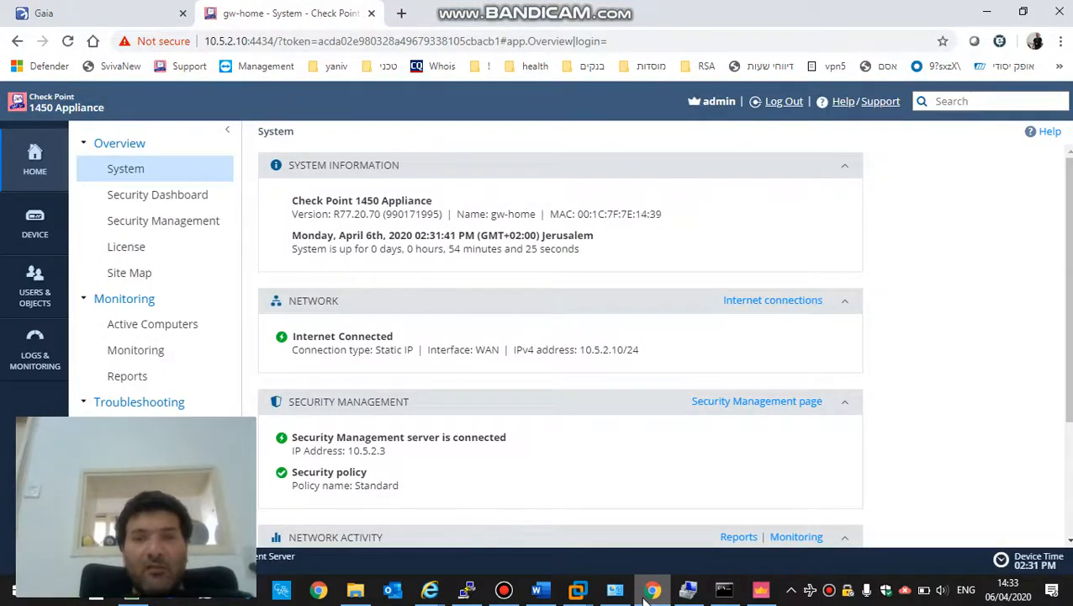
- Reveal the lab network diagram and point out Win10vm3 and Win10 vm
{"action": "left_click", "coordinate": [646, 592]}
{"action": "left_click", "coordinate": [756, 255]}
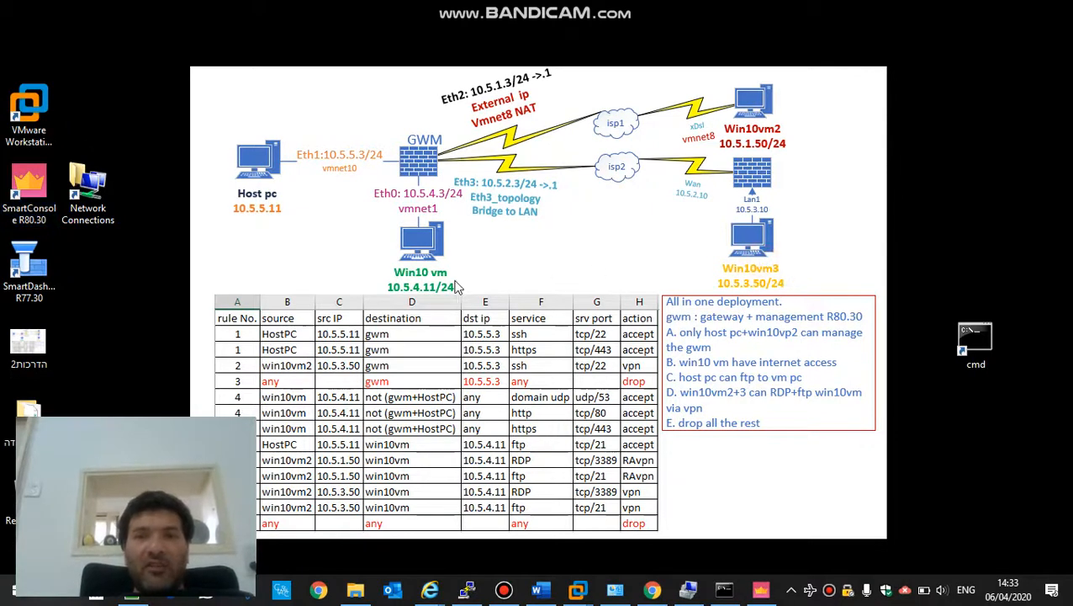
{"action": "left_click", "coordinate": [408, 252]}
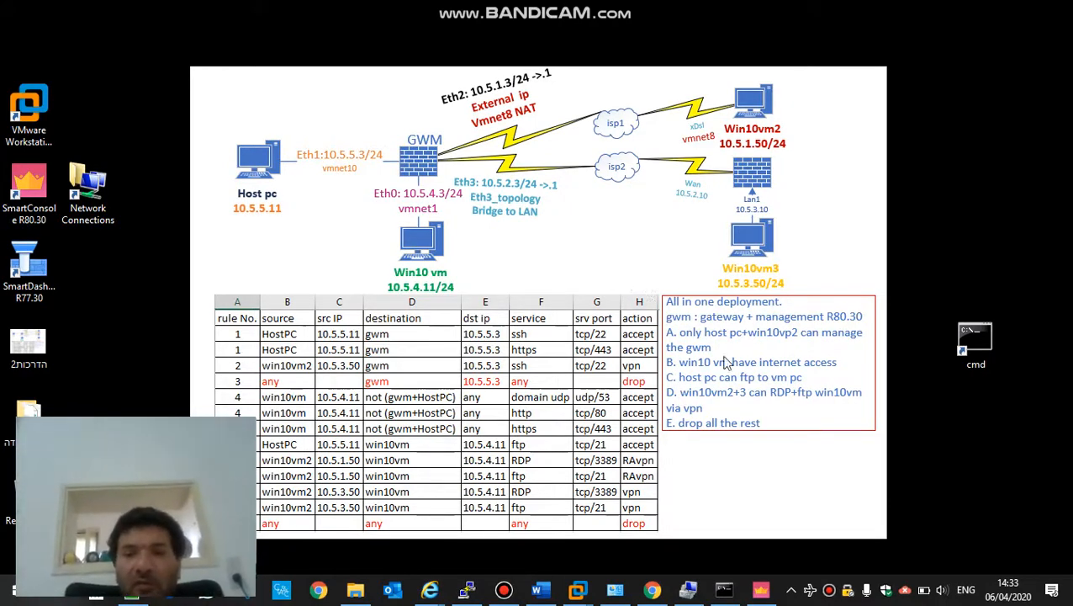
- Check gw-home's never-expiring IPSec VPN licence and connected static-IP WAN, then return to SmartConsole
{"action": "left_click", "coordinate": [652, 589]}
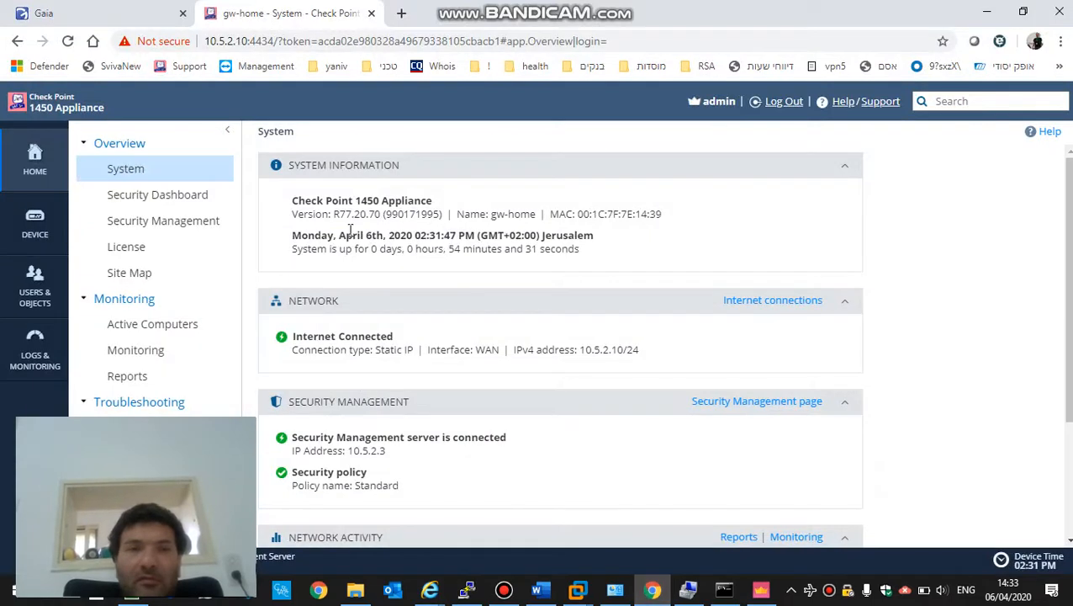
{"action": "left_click", "coordinate": [114, 250]}
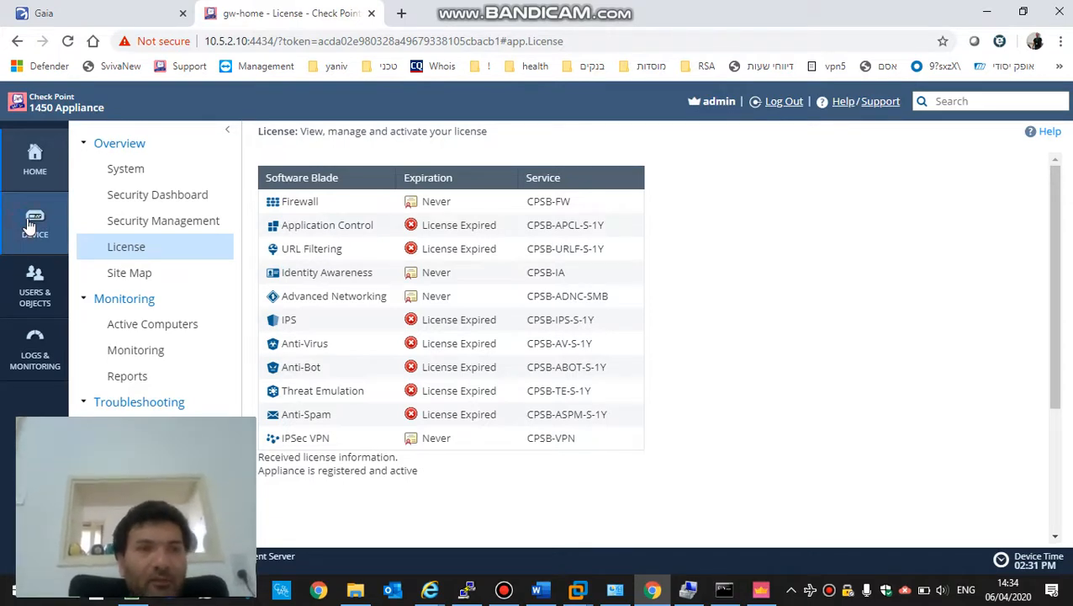
{"action": "left_click", "coordinate": [30, 225]}
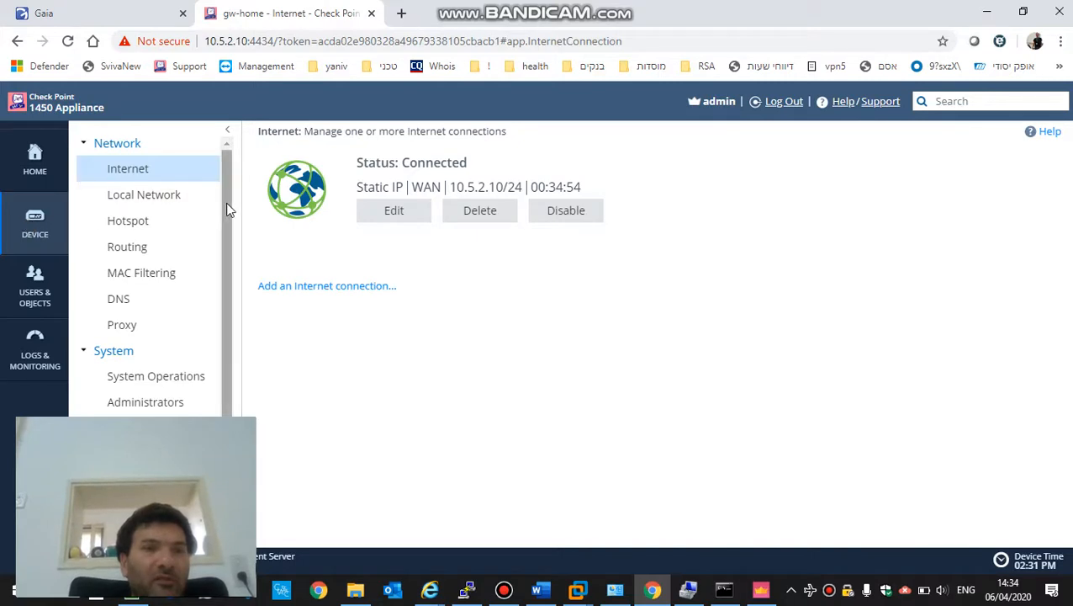
{"action": "left_click_drag", "start_coordinate": [228, 201], "coordinate": [232, 294]}
{"action": "scroll", "coordinate": [232, 298], "scroll_direction": "down", "scroll_amount": 1}
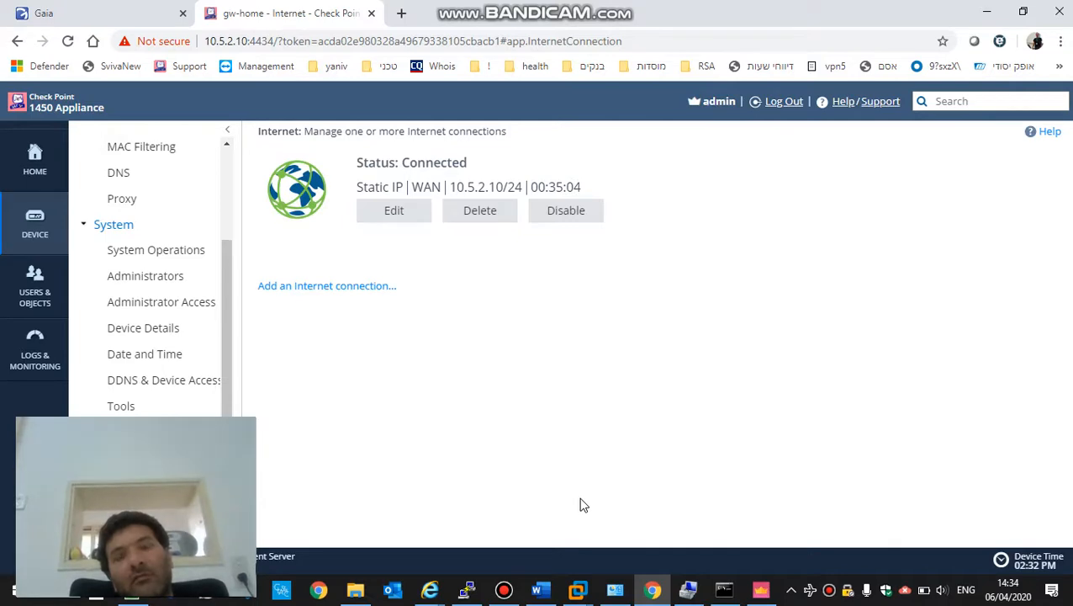
{"action": "left_click", "coordinate": [761, 588]}
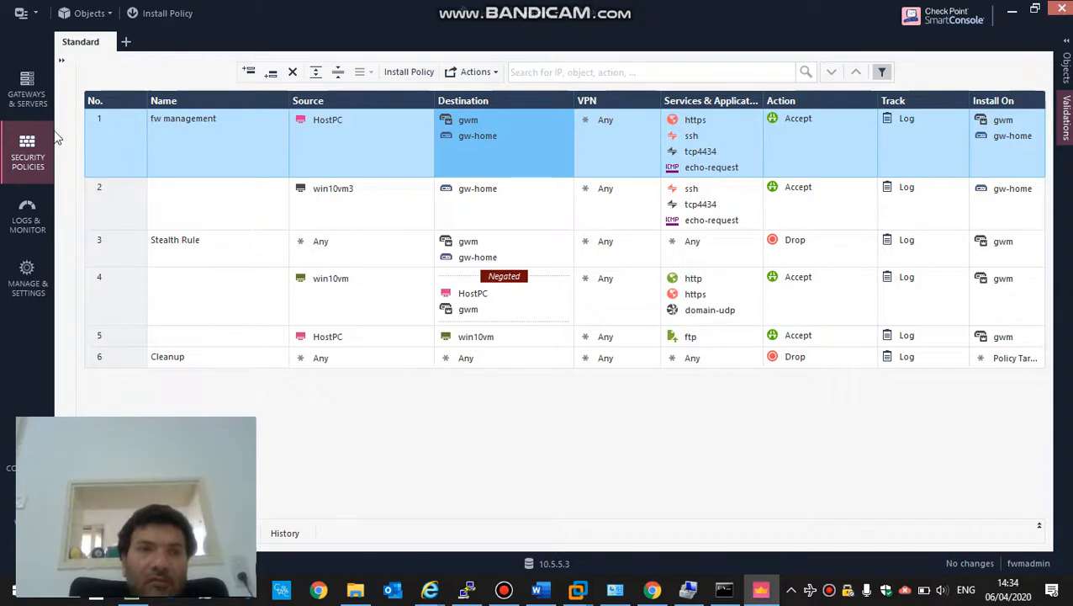
- Enable the IPSec VPN blade on gwm from rule 1's Destination and save the gateway
{"action": "left_click", "coordinate": [62, 57]}
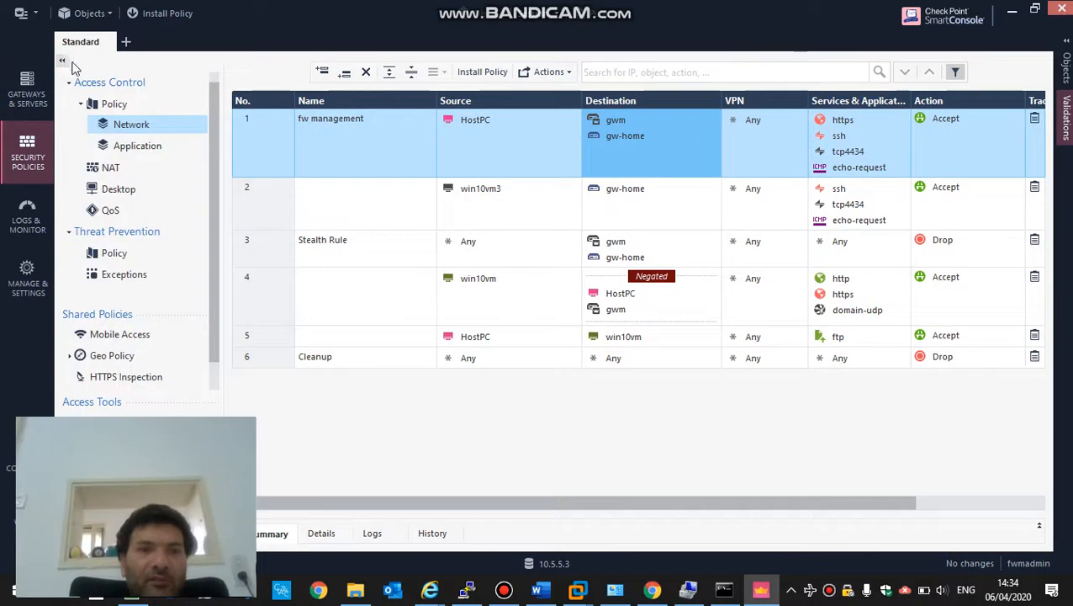
{"action": "scroll", "coordinate": [210, 202], "scroll_direction": "down", "scroll_amount": 1}
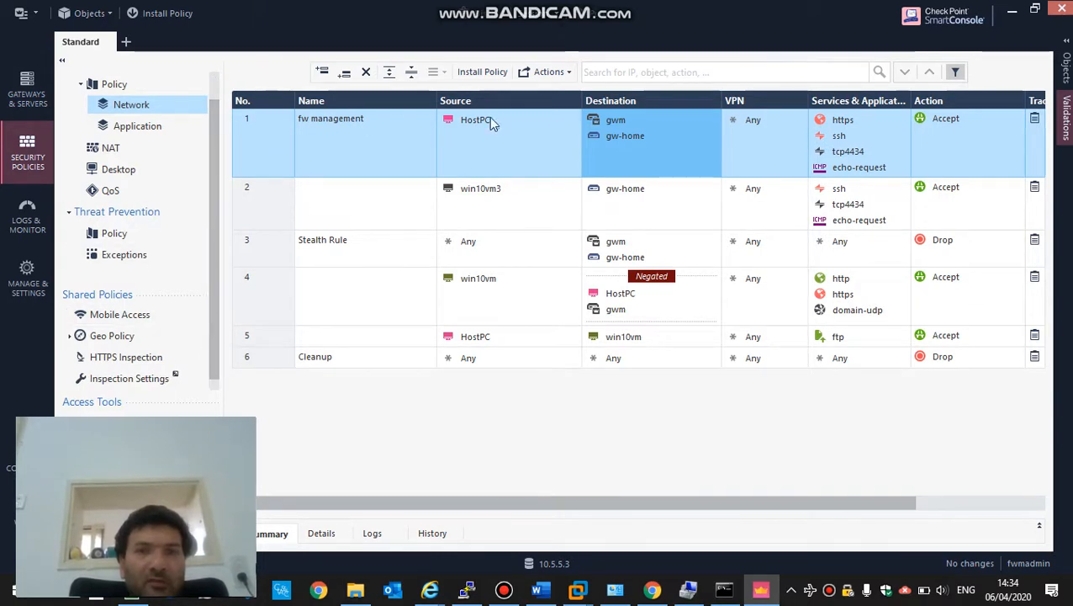
{"action": "left_click", "coordinate": [608, 120]}
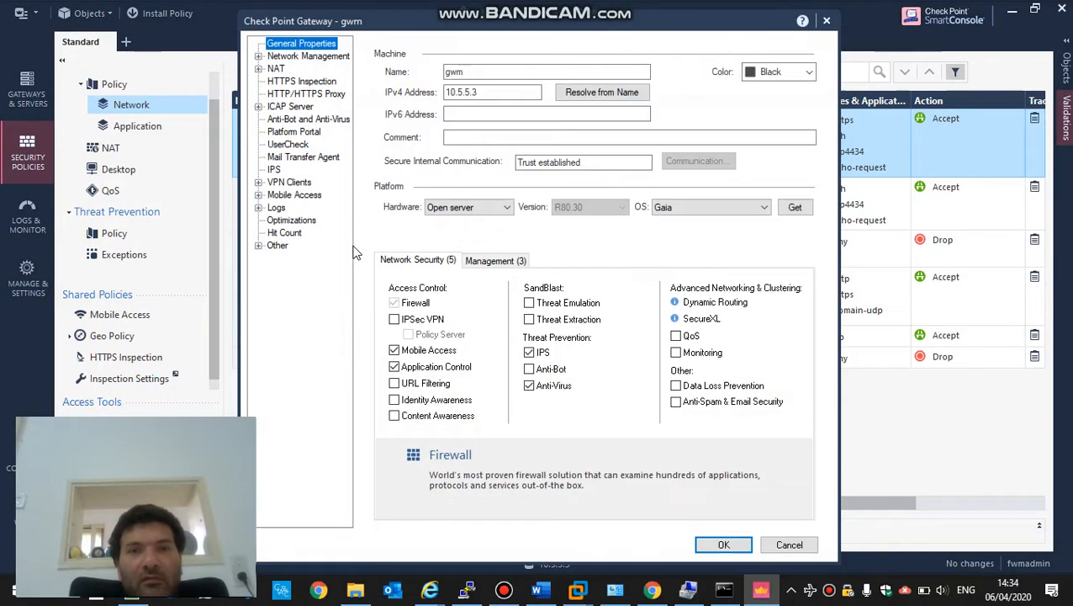
{"action": "left_click", "coordinate": [394, 320]}
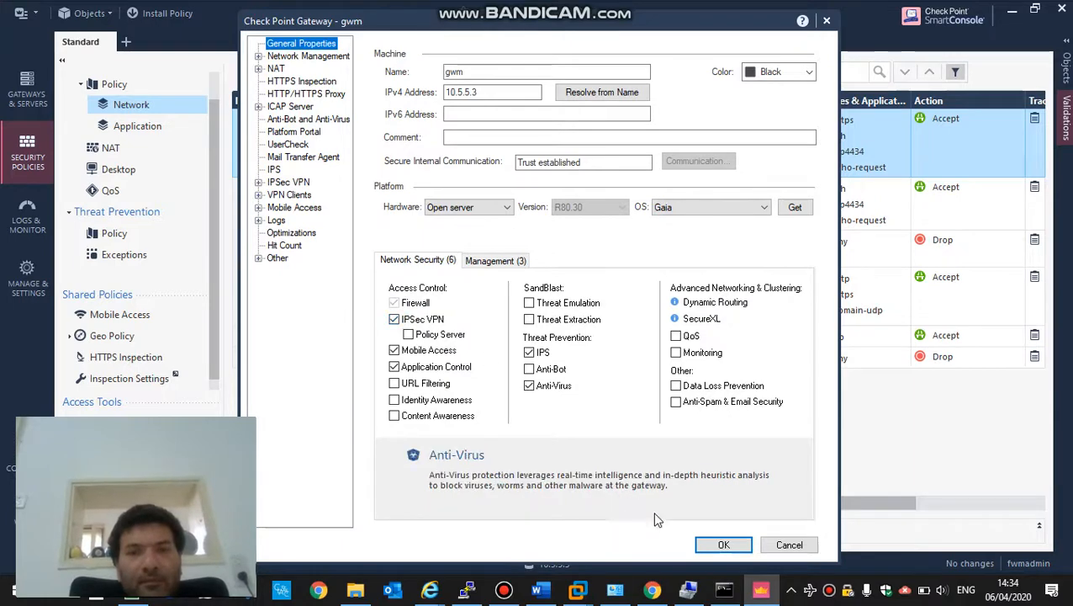
{"action": "left_click", "coordinate": [720, 545]}
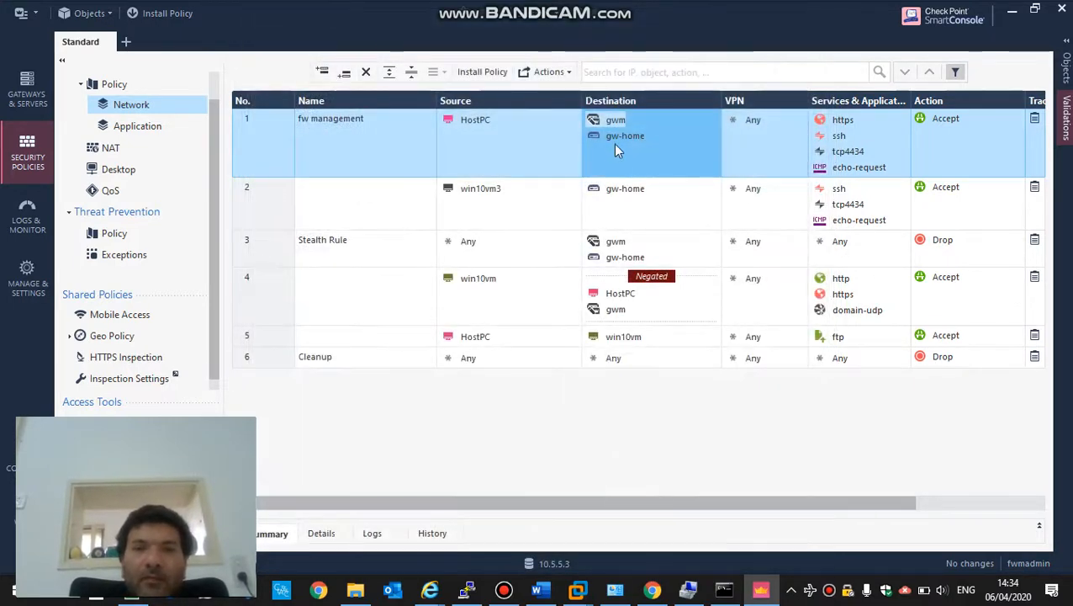
{"action": "left_click", "coordinate": [616, 138]}
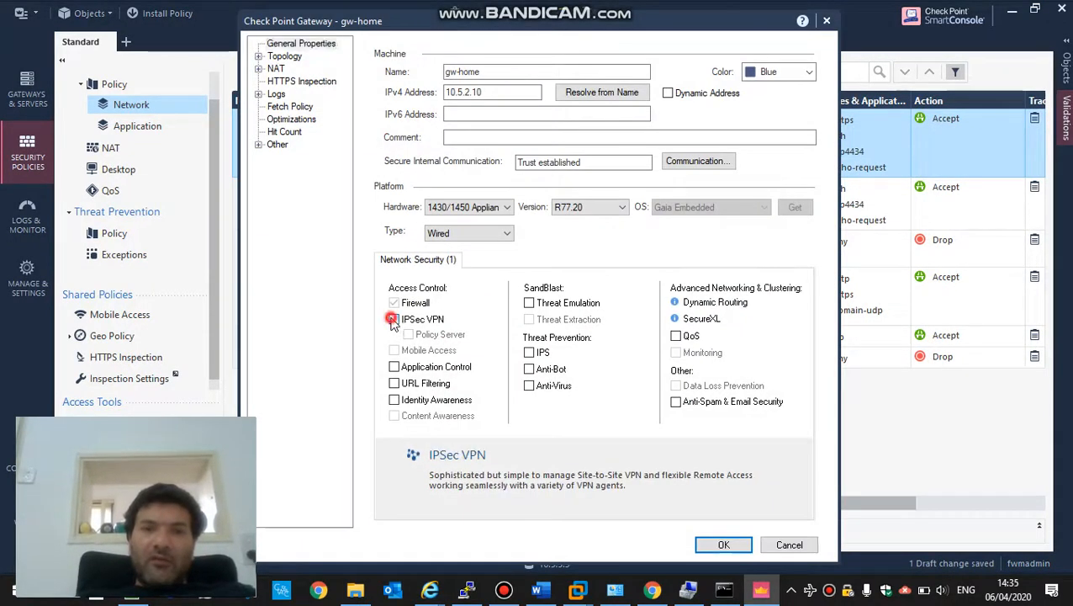
- Check IPSec VPN in gw-home's General Properties and save the gateway
{"action": "left_click", "coordinate": [395, 320]}
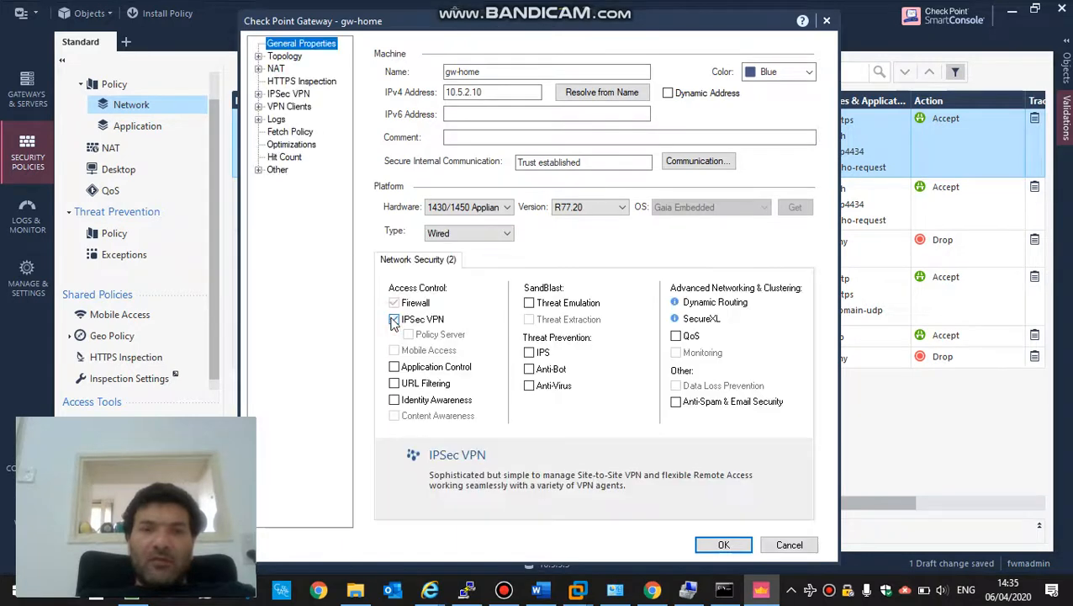
{"action": "left_click", "coordinate": [720, 545]}
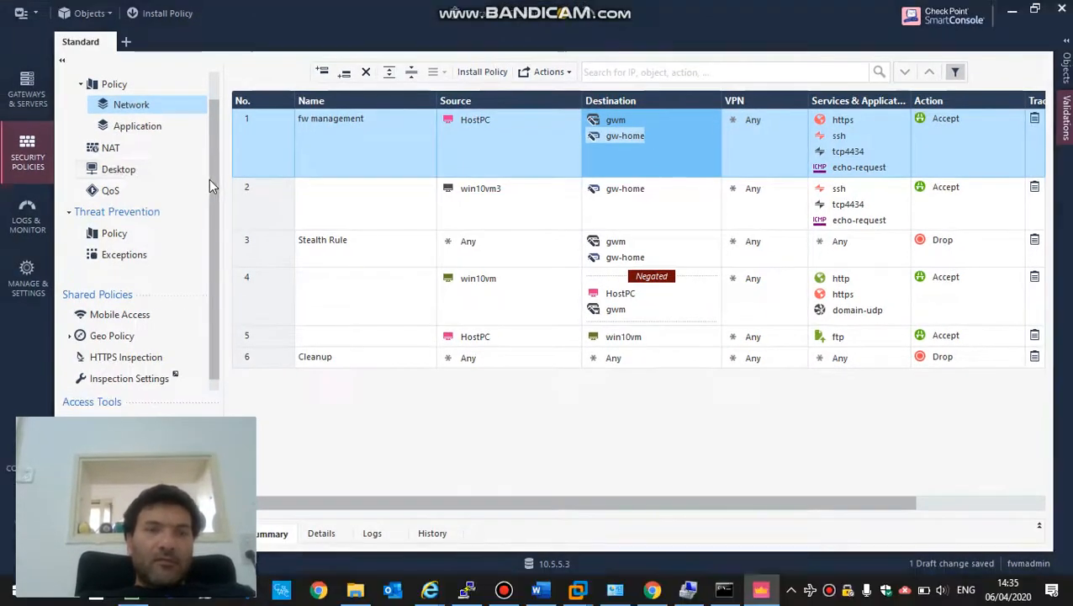
- Restore and reposition SmartConsole, go to VPN Communities and start a new community
{"action": "left_click_drag", "start_coordinate": [212, 179], "coordinate": [217, 306]}
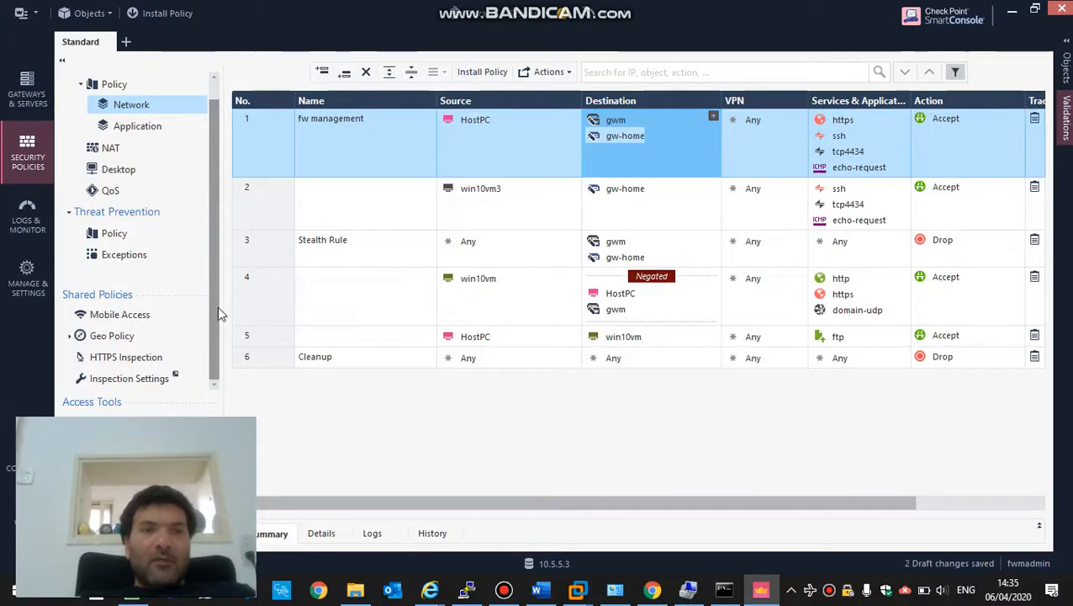
{"action": "double_click", "coordinate": [275, 31]}
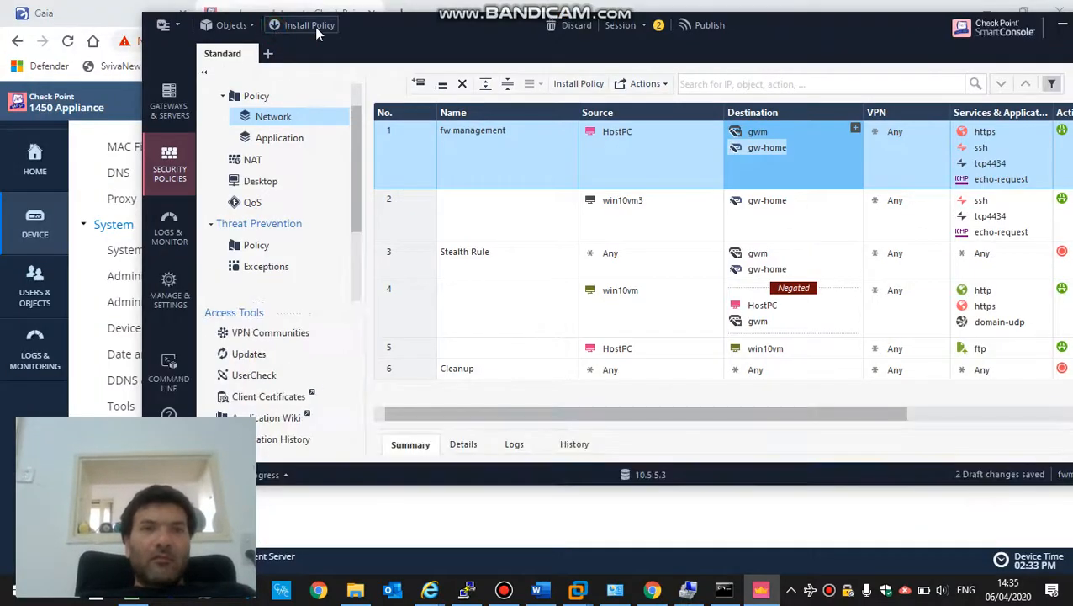
{"action": "left_click_drag", "start_coordinate": [392, 30], "coordinate": [496, 29]}
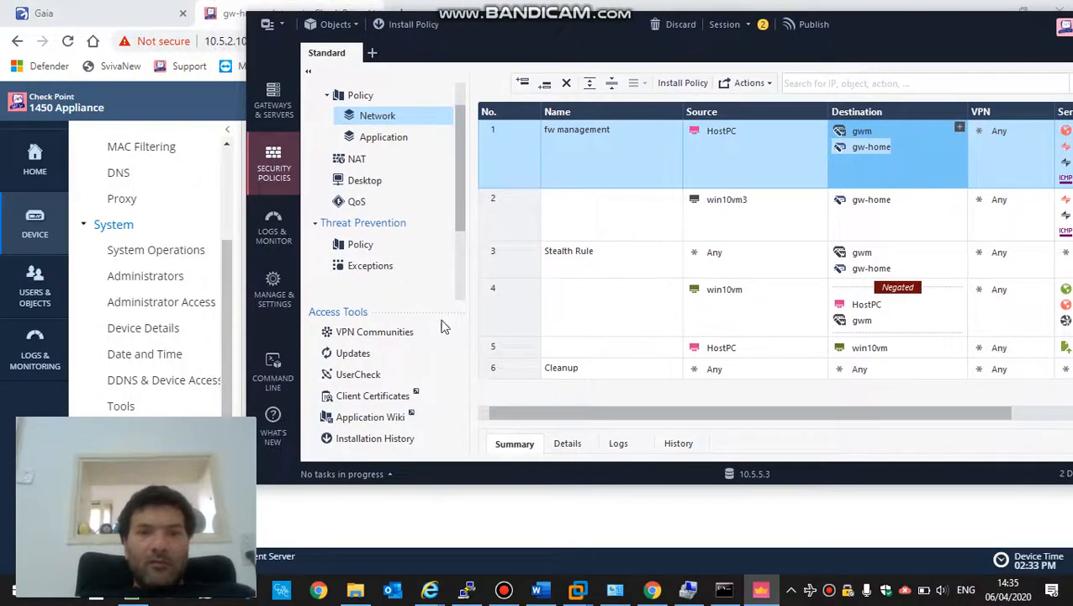
{"action": "left_click", "coordinate": [383, 333]}
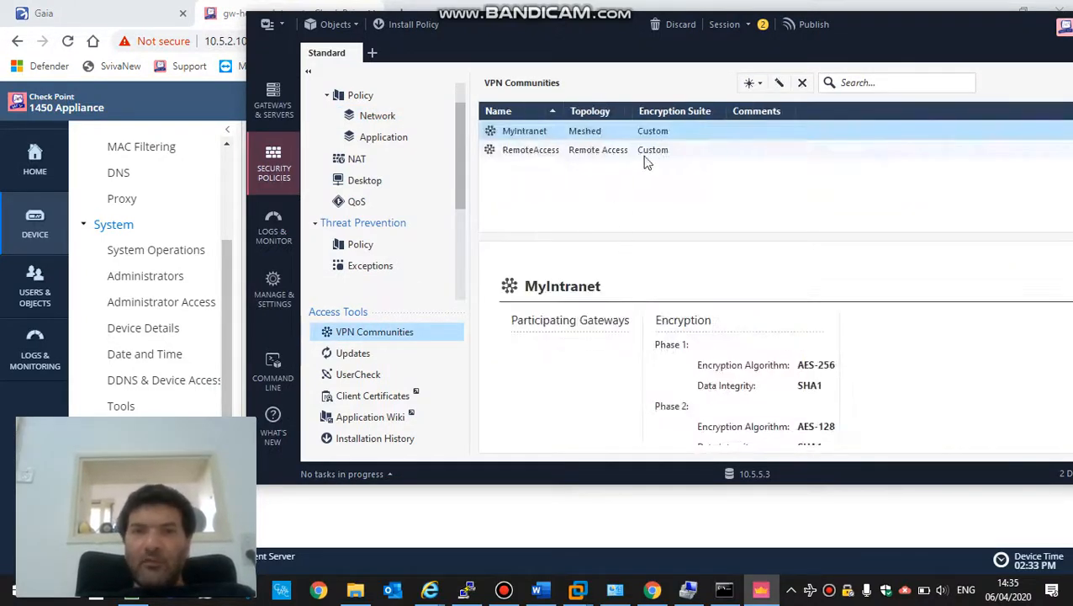
{"action": "left_click", "coordinate": [751, 87]}
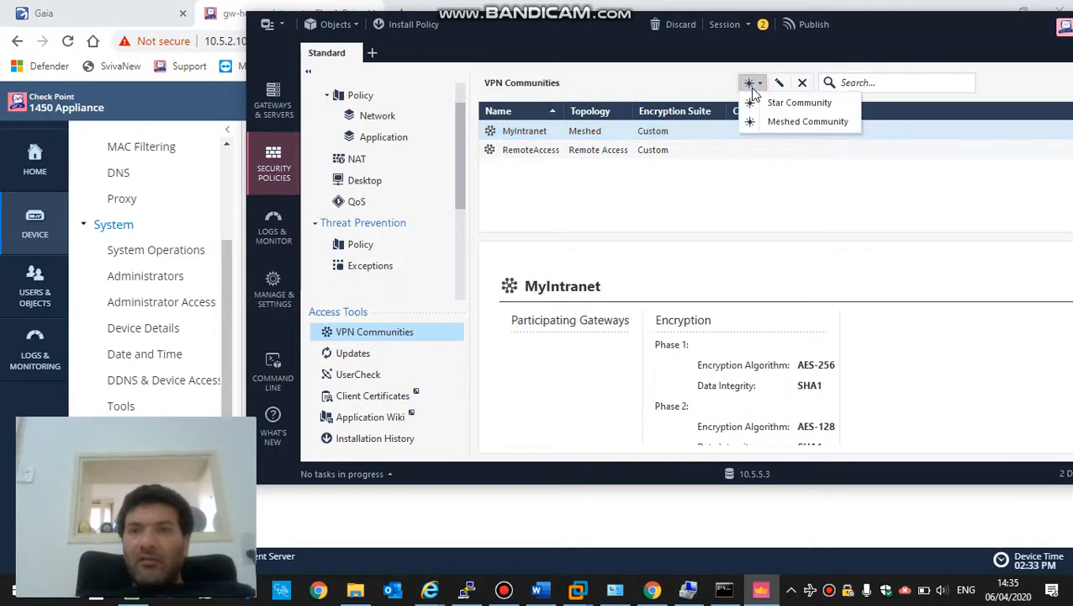
- Create star community 'site2sitewith-home' with gwm as center and gw-home as satellite gateway
{"action": "left_click", "coordinate": [764, 103]}
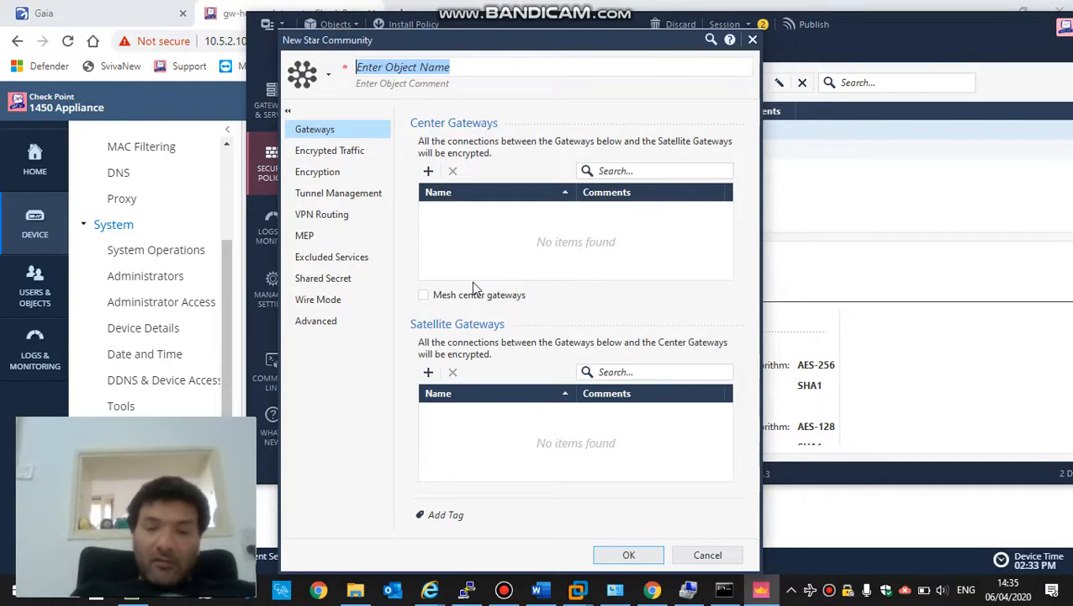
{"action": "type", "text": "site2s"}
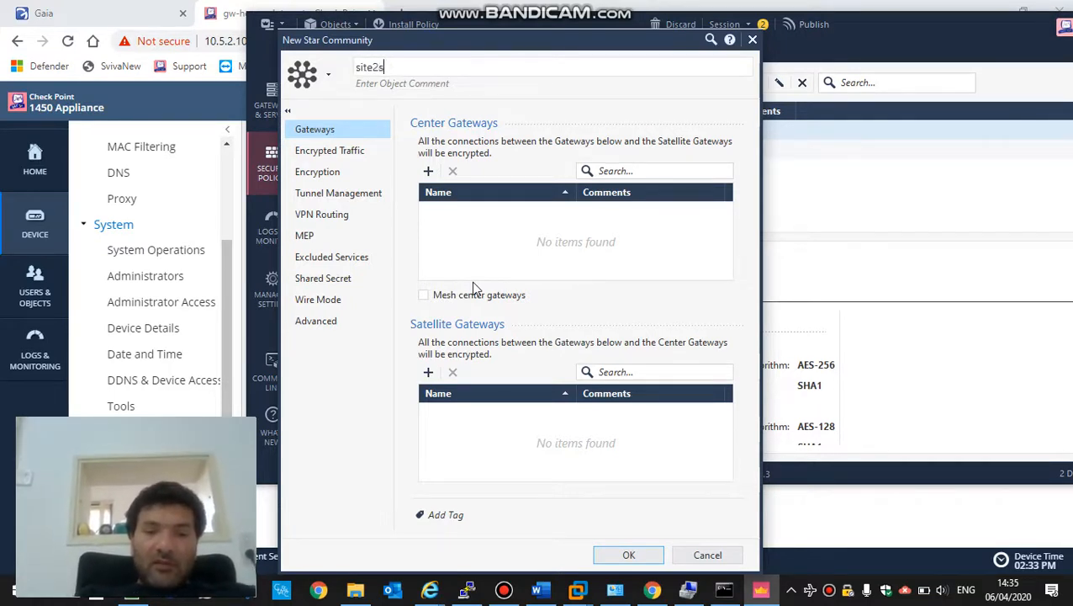
{"action": "type", "text": "itewith-"}
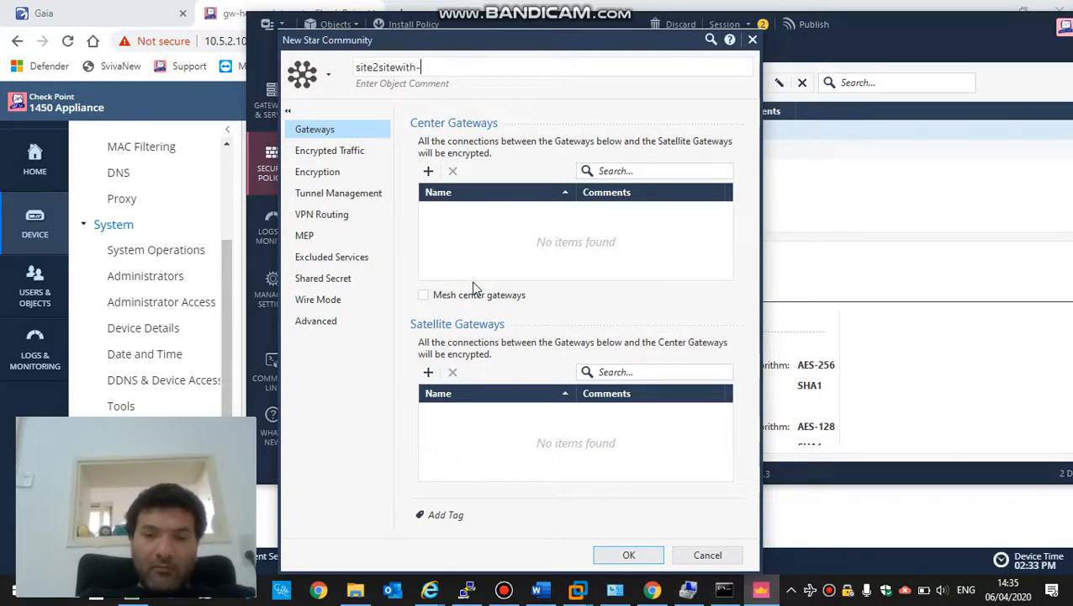
{"action": "type", "text": "home"}
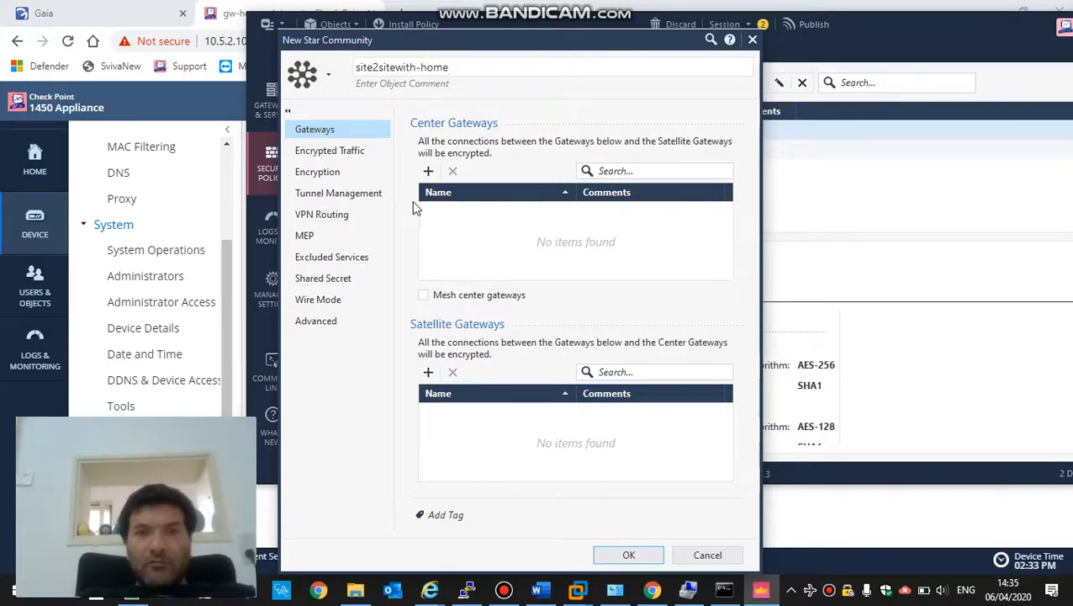
{"action": "left_click", "coordinate": [427, 172]}
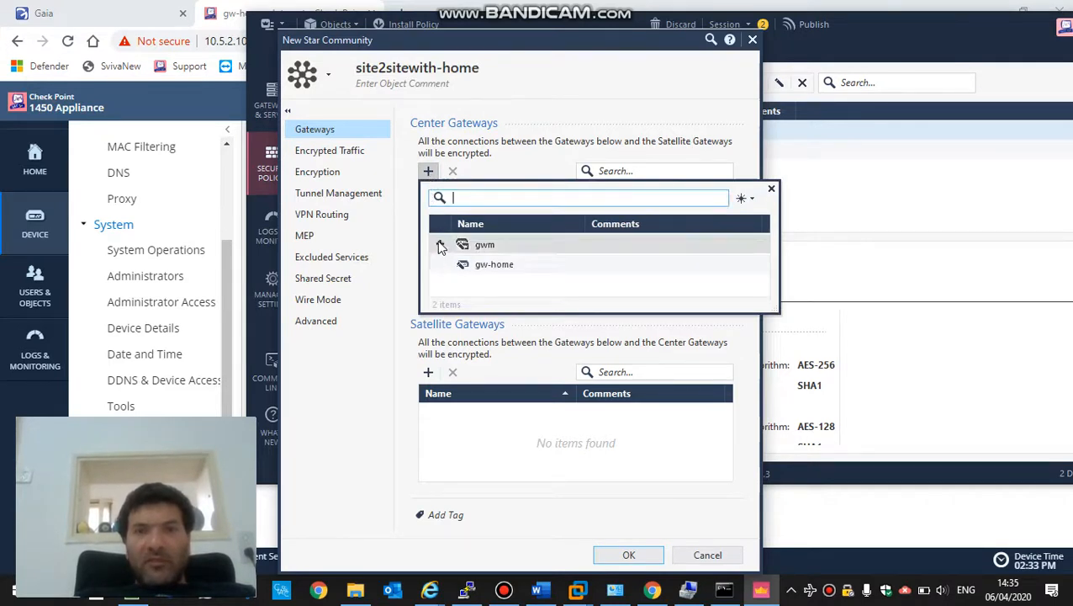
{"action": "left_click", "coordinate": [440, 245]}
{"action": "left_click", "coordinate": [428, 372]}
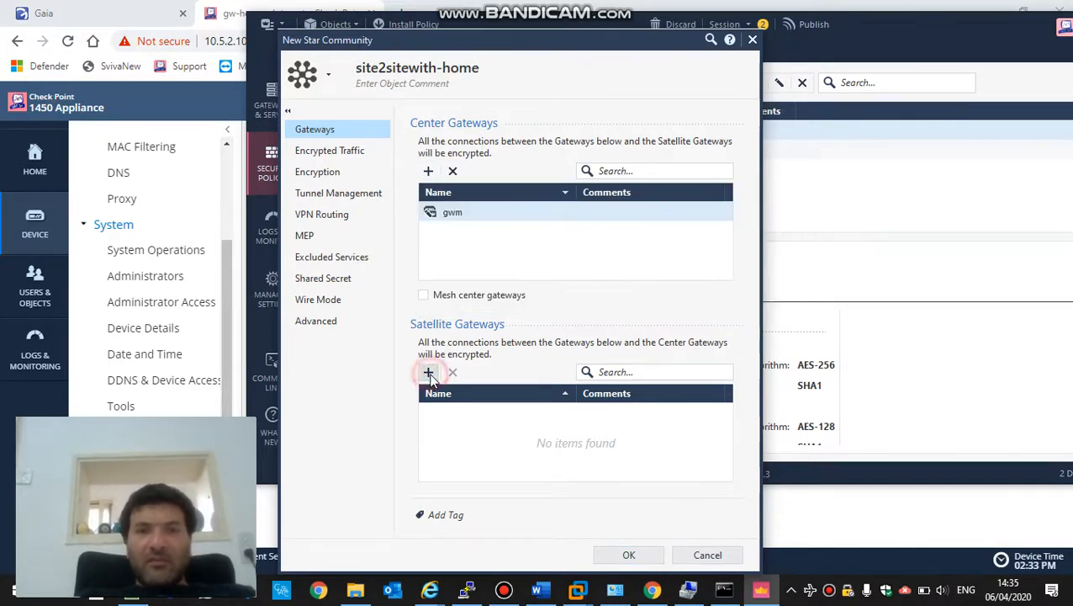
{"action": "left_click", "coordinate": [429, 373]}
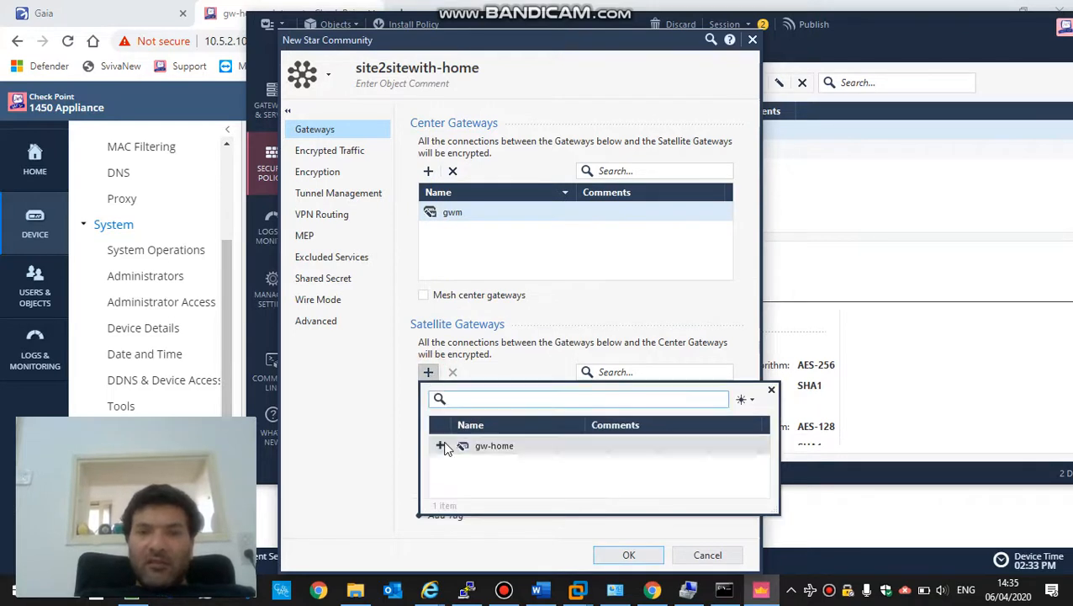
{"action": "left_click", "coordinate": [443, 447]}
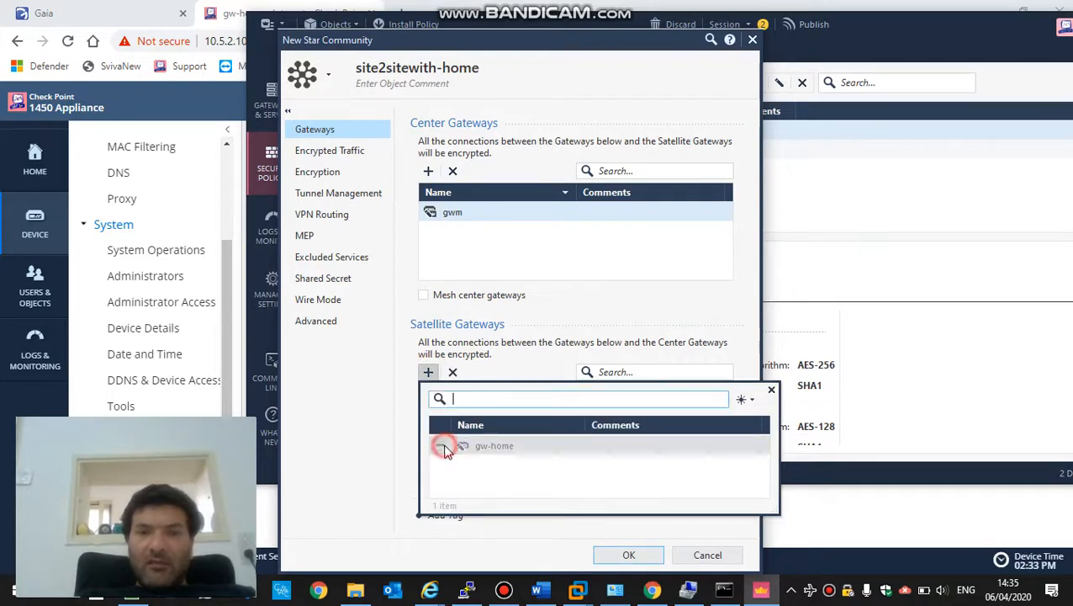
{"action": "left_click", "coordinate": [344, 149]}
{"action": "left_click", "coordinate": [343, 149]}
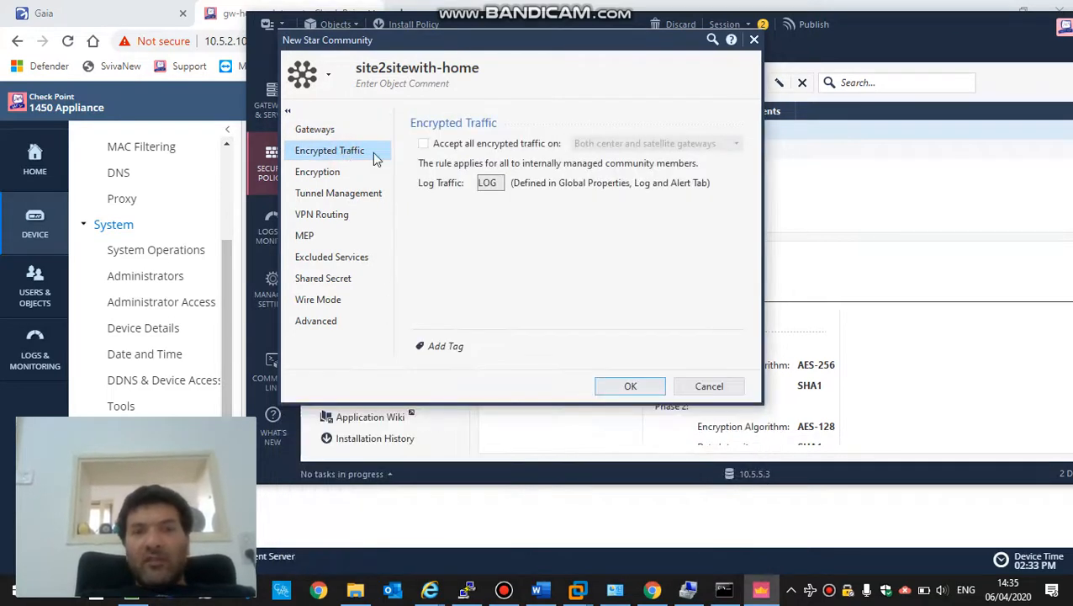
- Set Phase 1 and Phase 2 data integrity to SHA256 and Phase 2 encryption to AES-256
{"action": "left_click", "coordinate": [334, 179]}
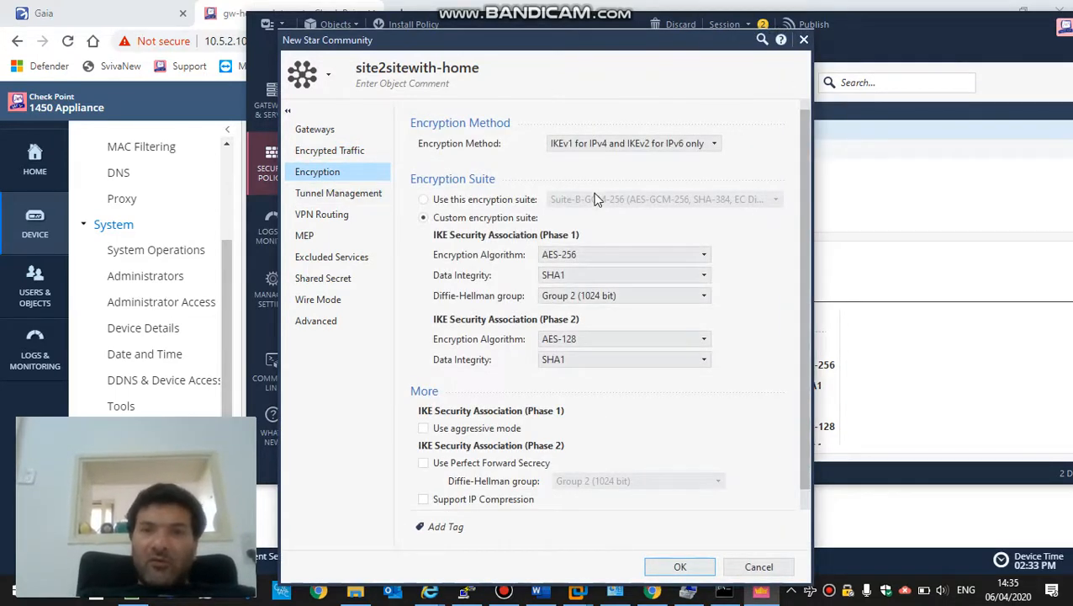
{"action": "left_click", "coordinate": [597, 271]}
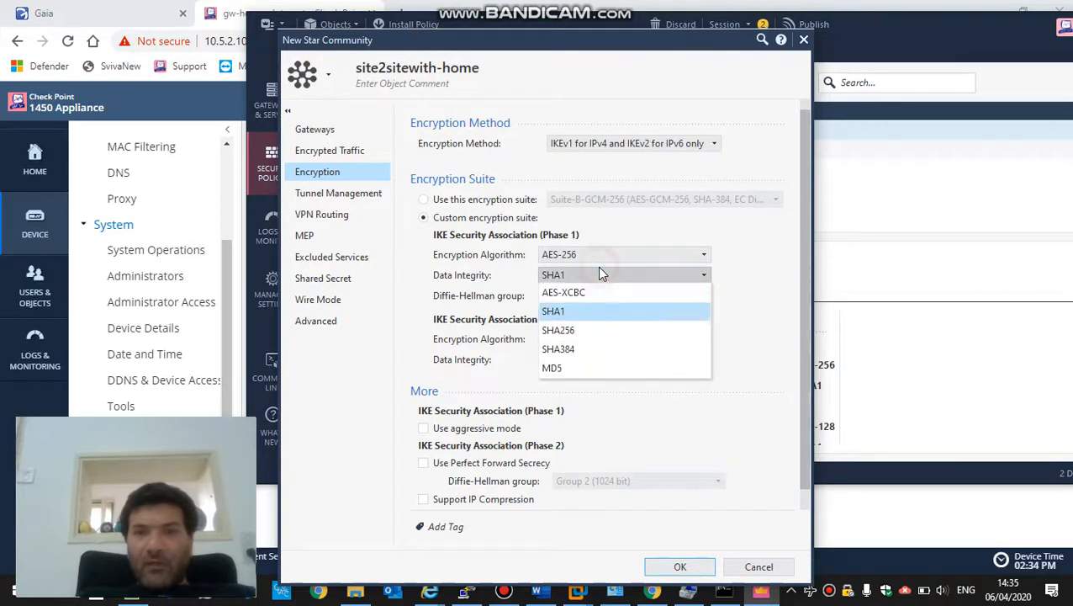
{"action": "left_click", "coordinate": [595, 331]}
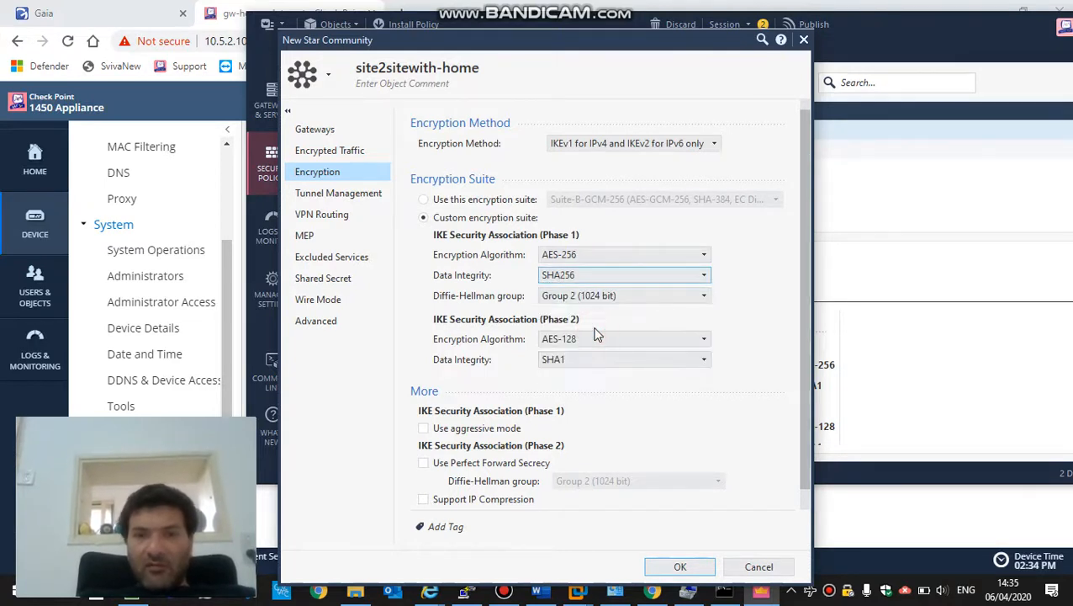
{"action": "left_click", "coordinate": [595, 340]}
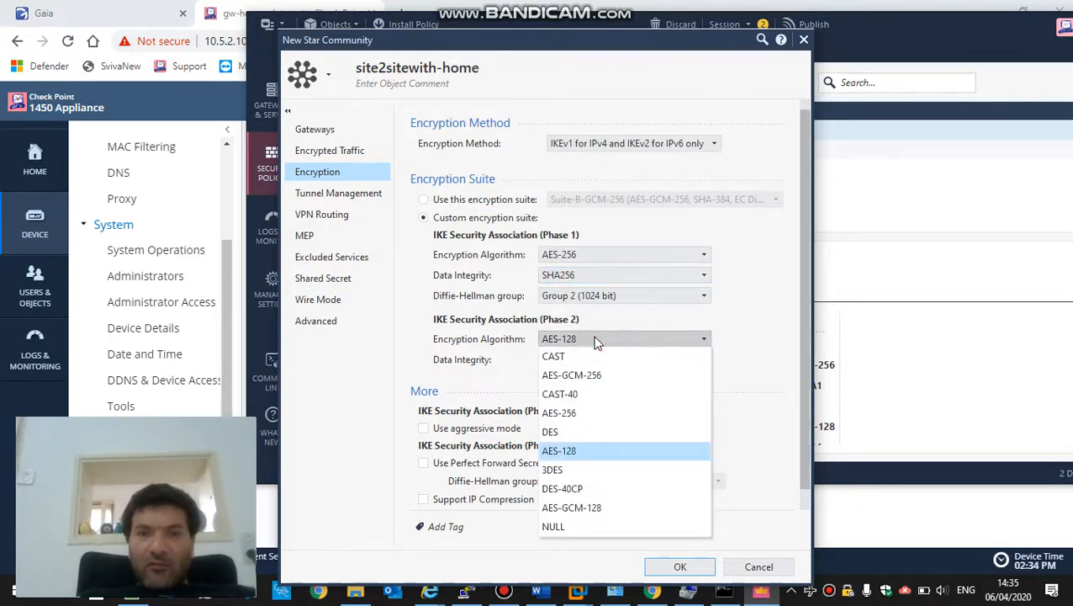
{"action": "left_click", "coordinate": [573, 413]}
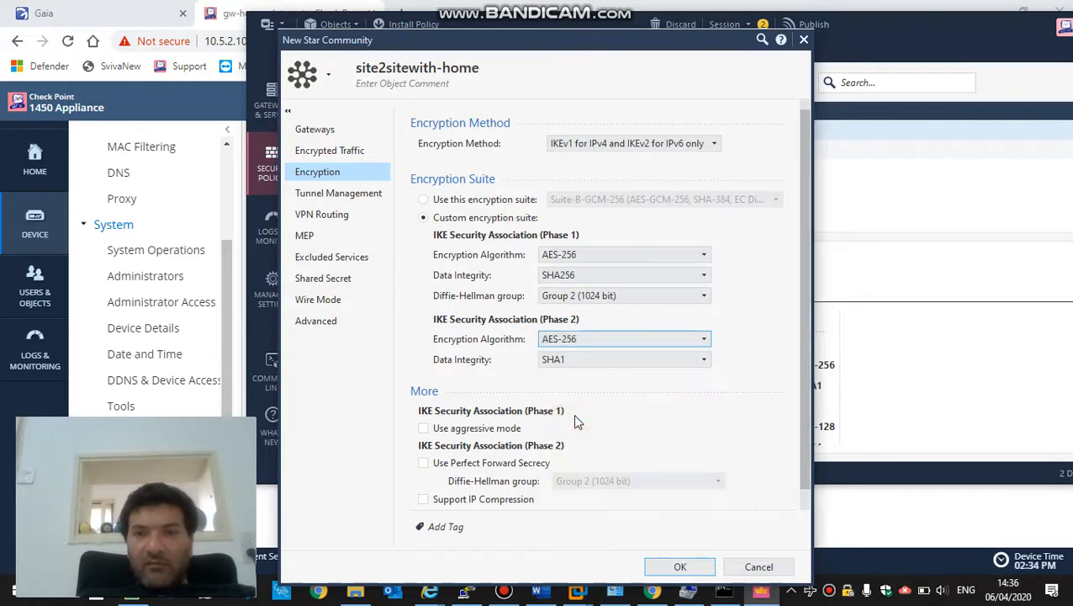
{"action": "left_click", "coordinate": [587, 360]}
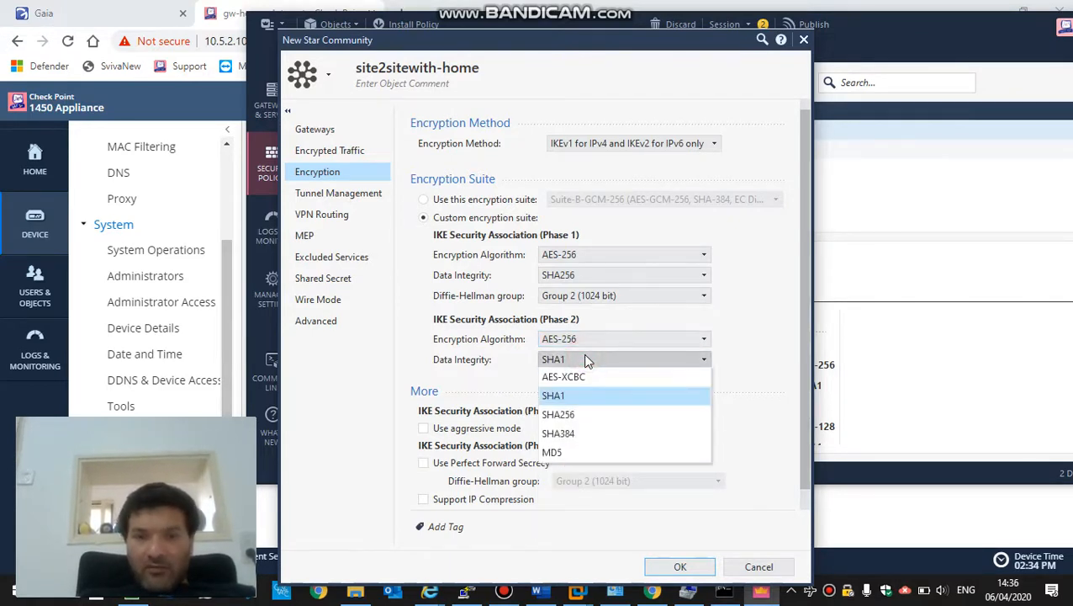
{"action": "left_click", "coordinate": [588, 415]}
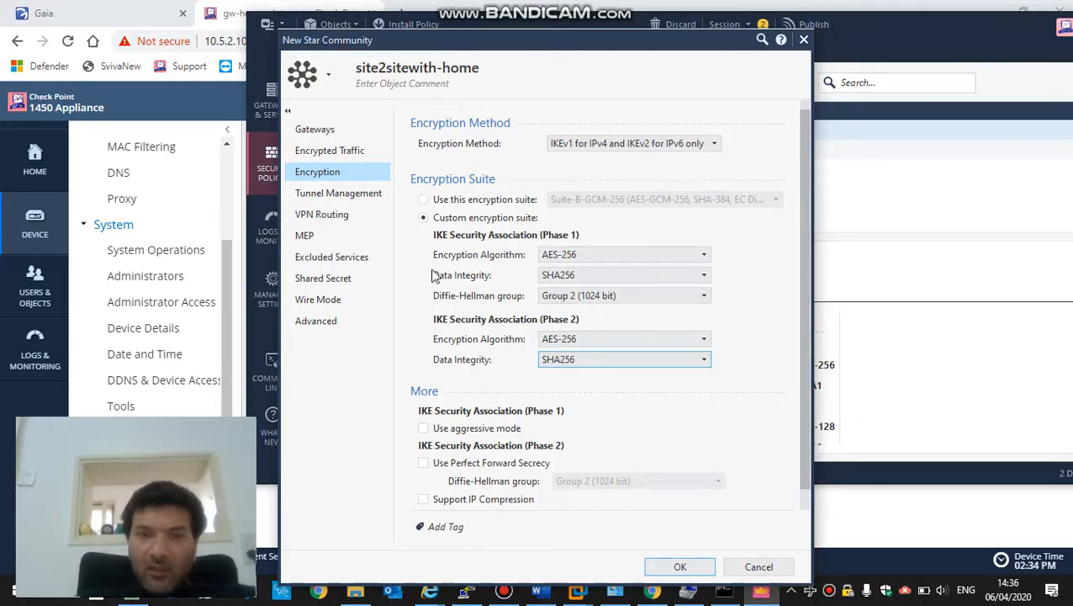
{"action": "left_click", "coordinate": [324, 194]}
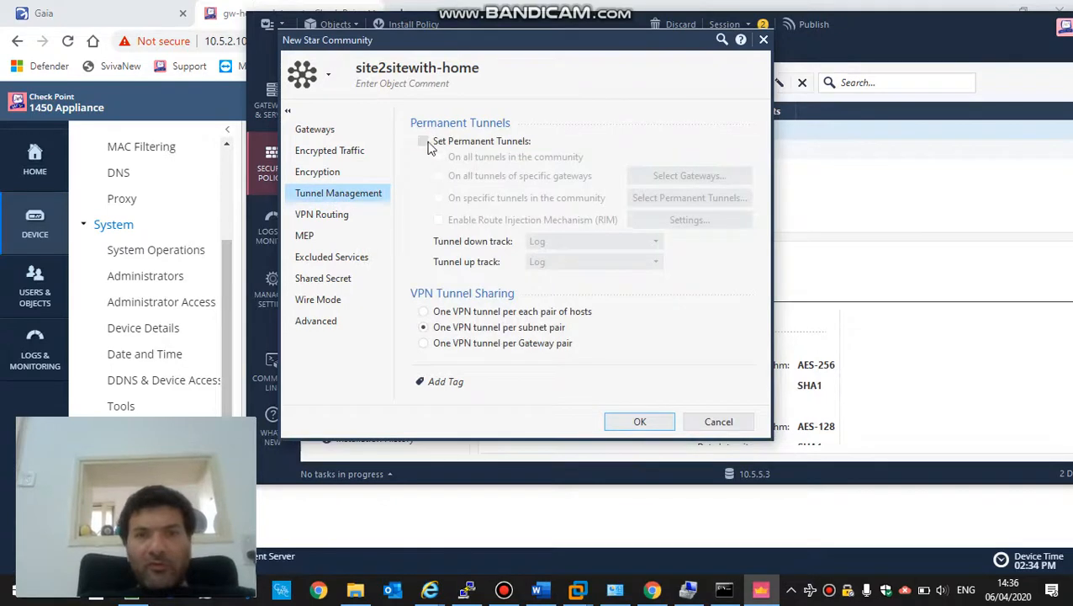
- Set permanent tunnels, disable NAT inside the VPN community, and save site2sitewith-home
{"action": "left_click", "coordinate": [423, 142]}
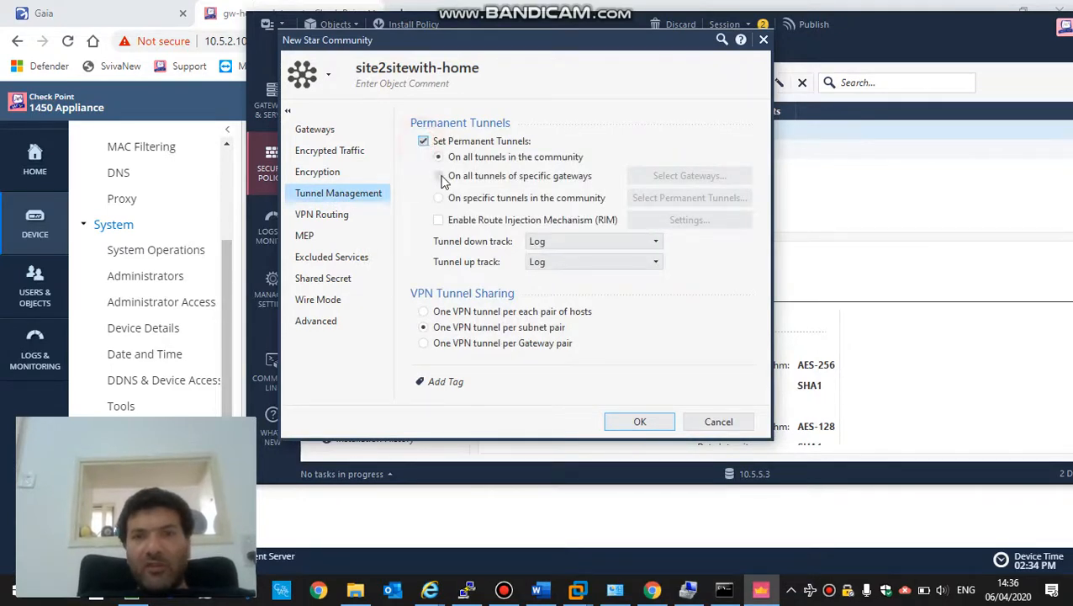
{"action": "left_click", "coordinate": [311, 217]}
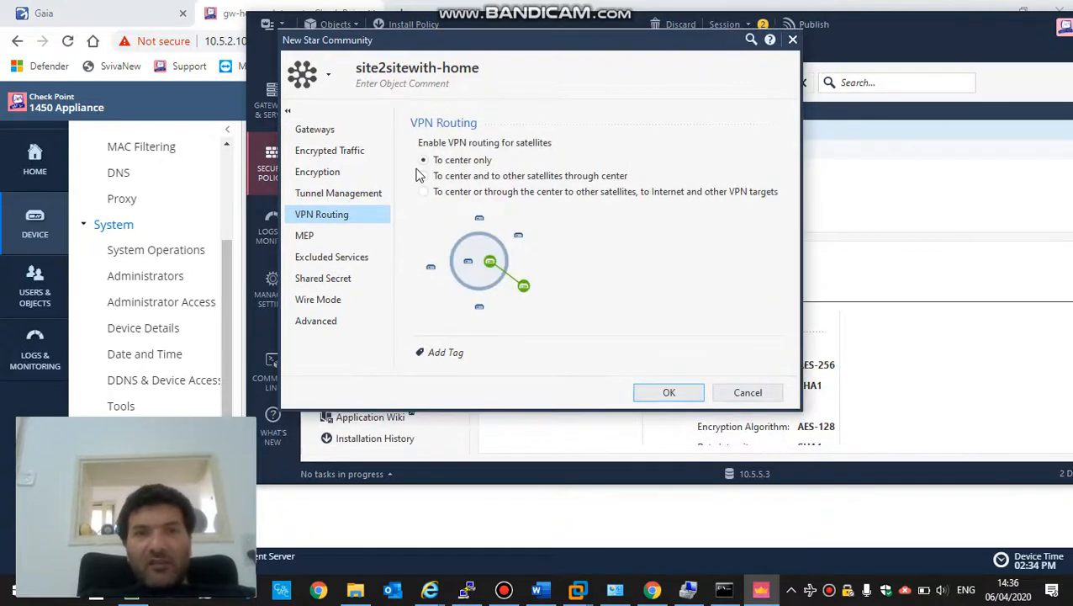
{"action": "left_click", "coordinate": [329, 278]}
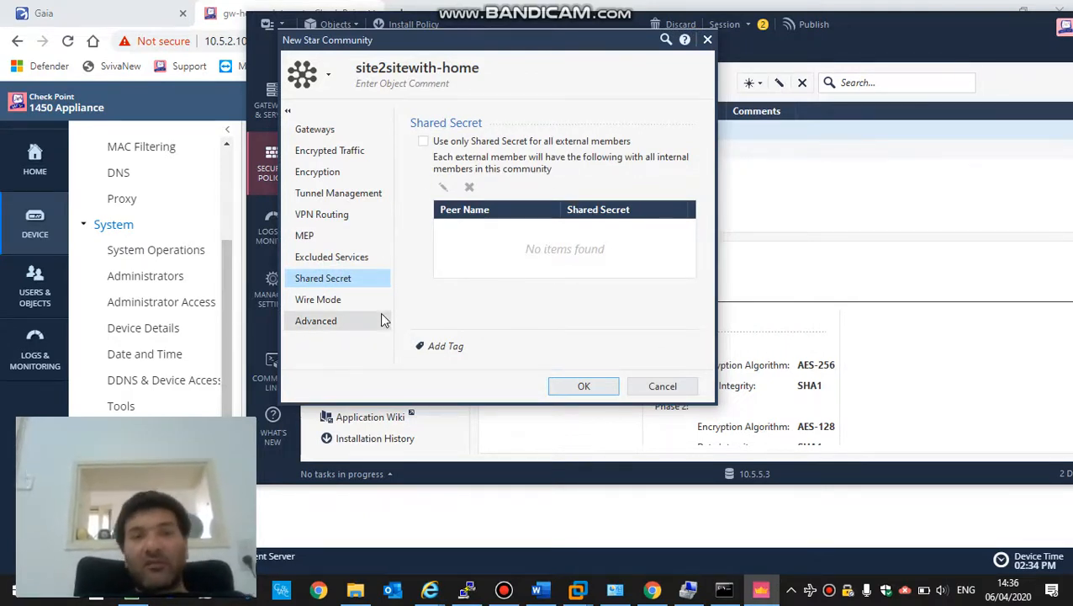
{"action": "left_click", "coordinate": [326, 326]}
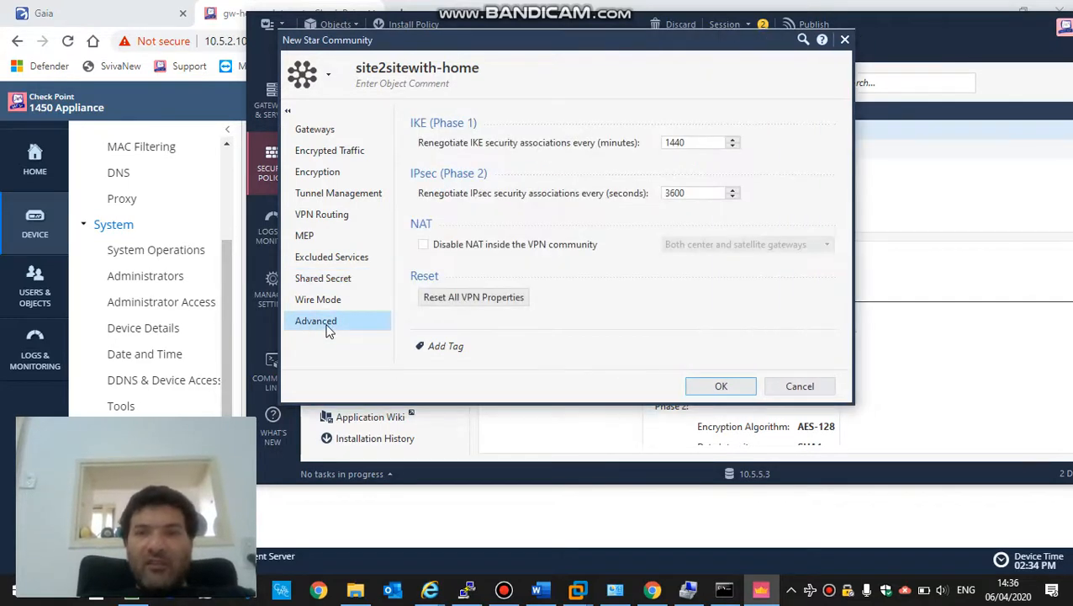
{"action": "left_click", "coordinate": [425, 245]}
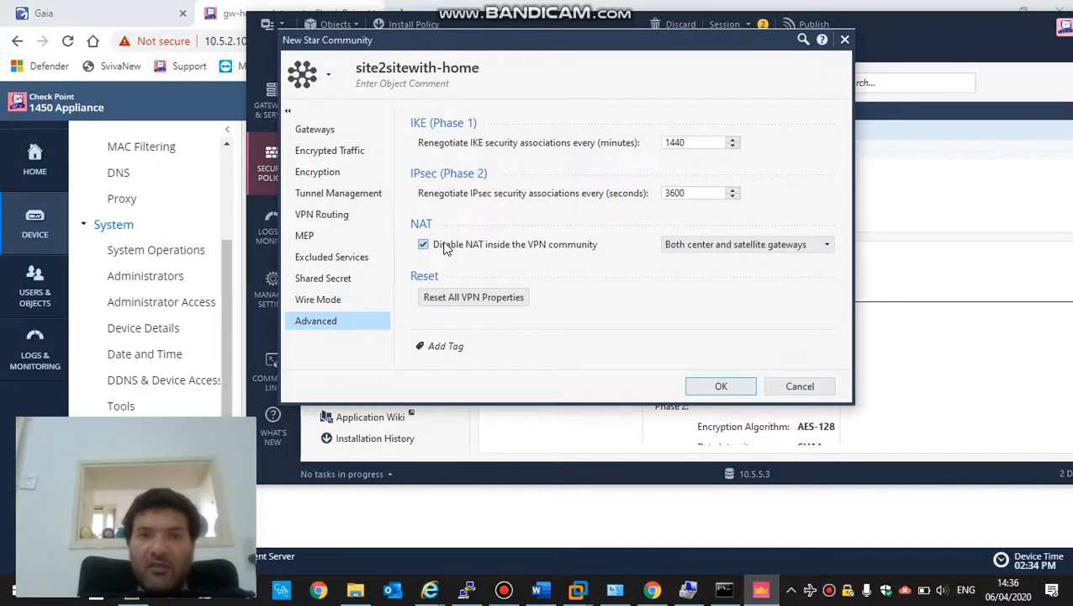
{"action": "left_click", "coordinate": [697, 391]}
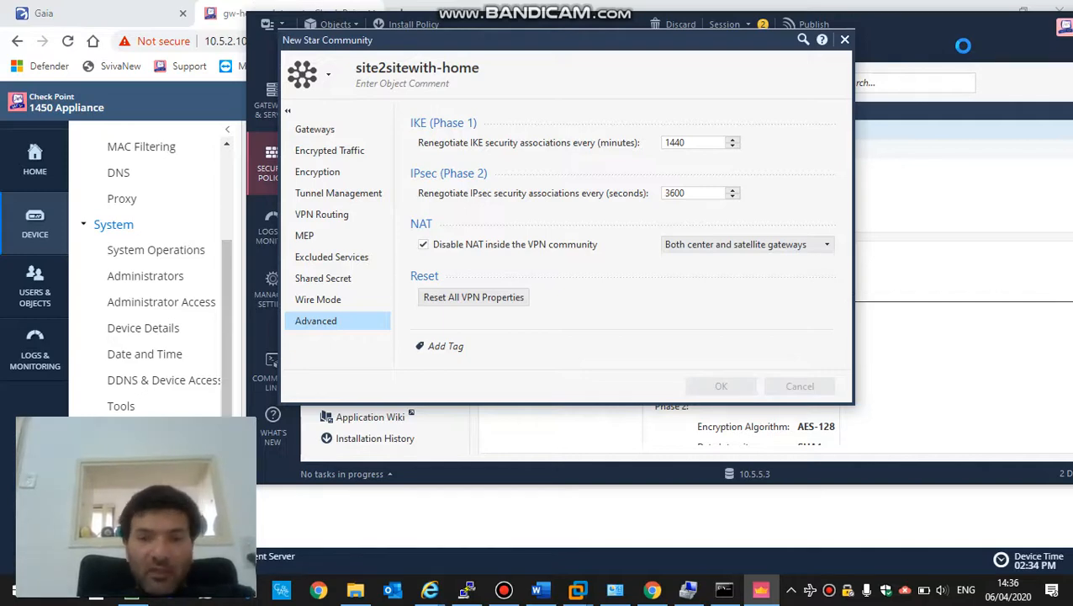
- Bring SmartConsole's VPN Communities list back up and maximize the window
{"action": "key", "text": "super+d"}
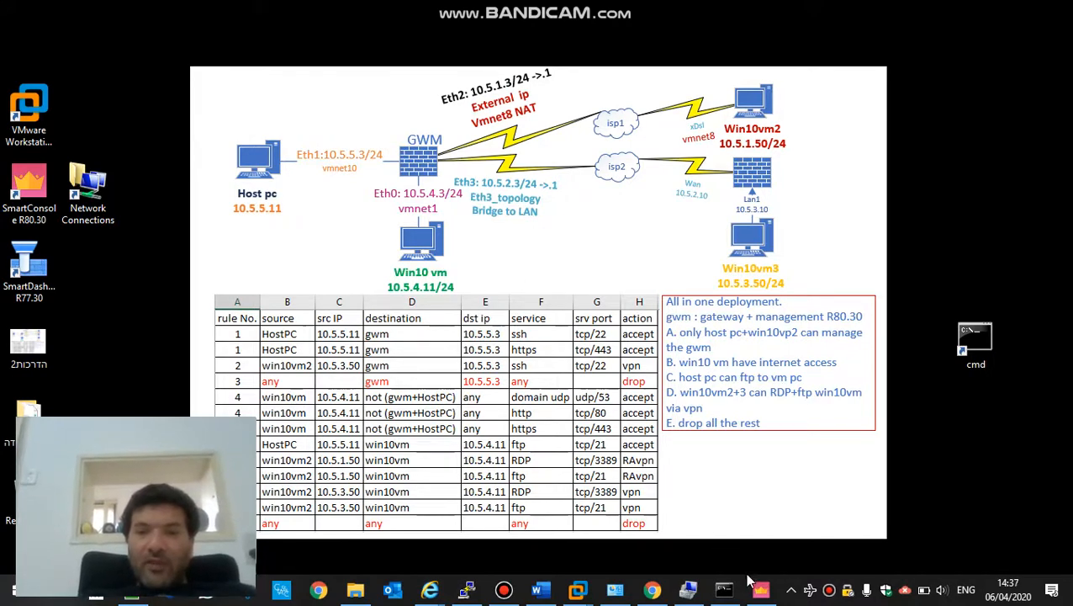
{"action": "left_click", "coordinate": [760, 589]}
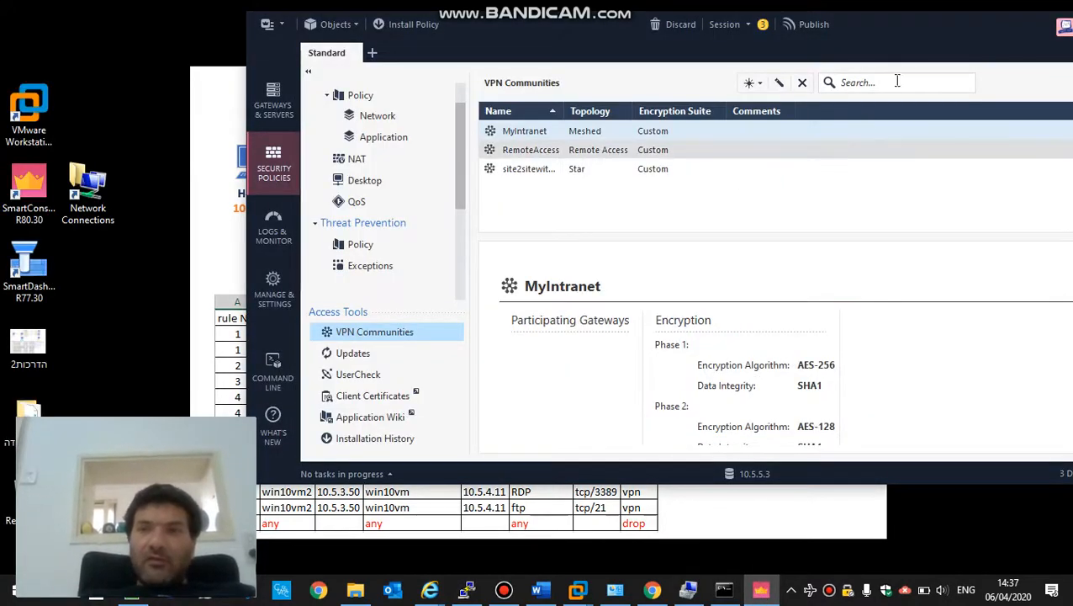
{"action": "left_click", "coordinate": [916, 54]}
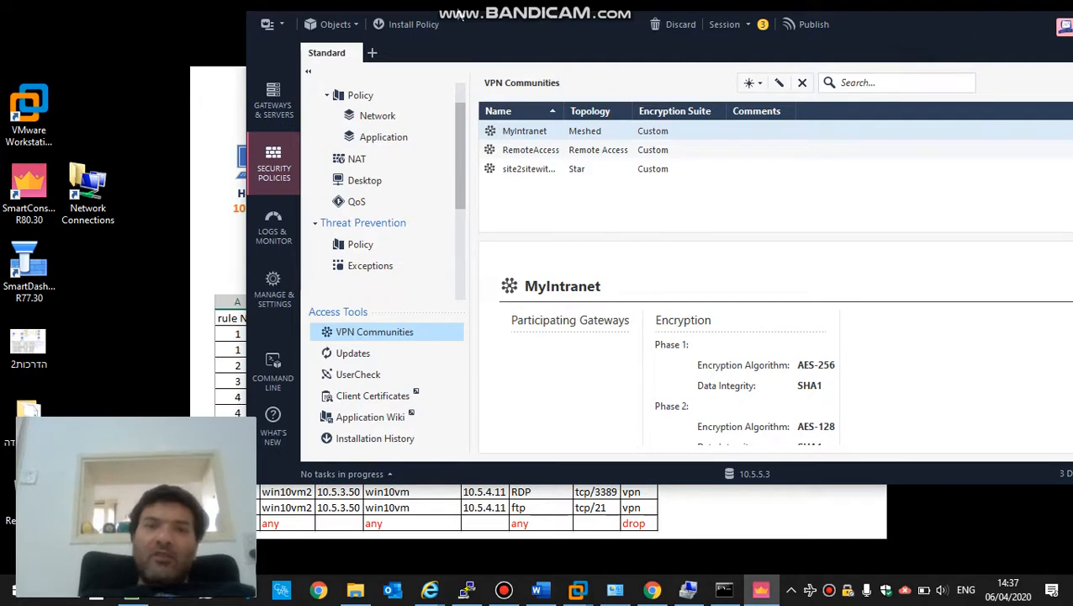
{"action": "left_click_drag", "start_coordinate": [474, 28], "coordinate": [228, 5]}
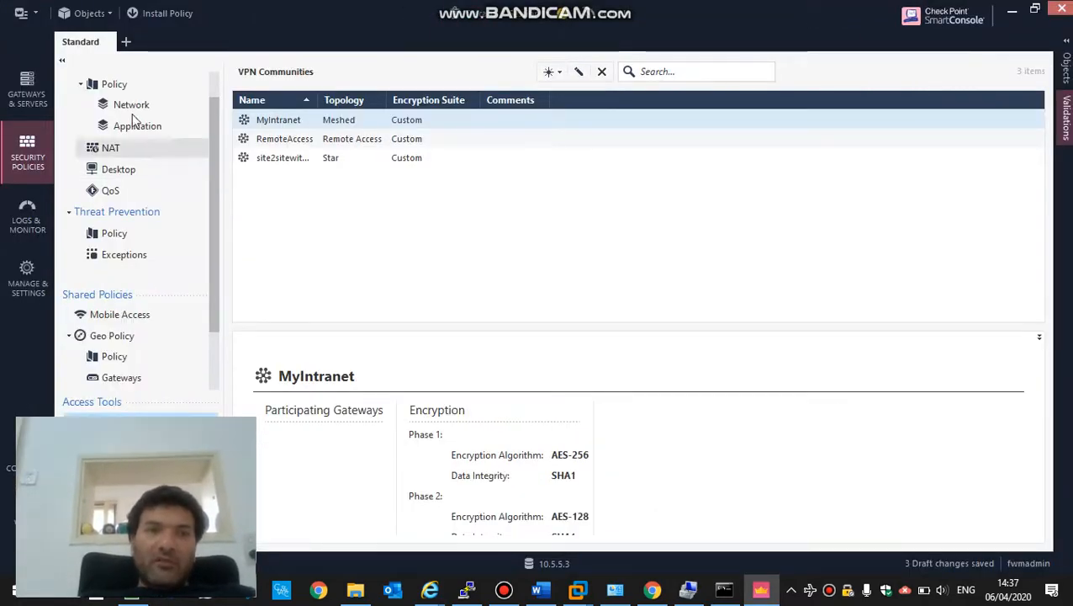
- Insert rule 4 below the Stealth Rule, with source win10vm3 and destination win10vm
{"action": "left_click", "coordinate": [122, 108]}
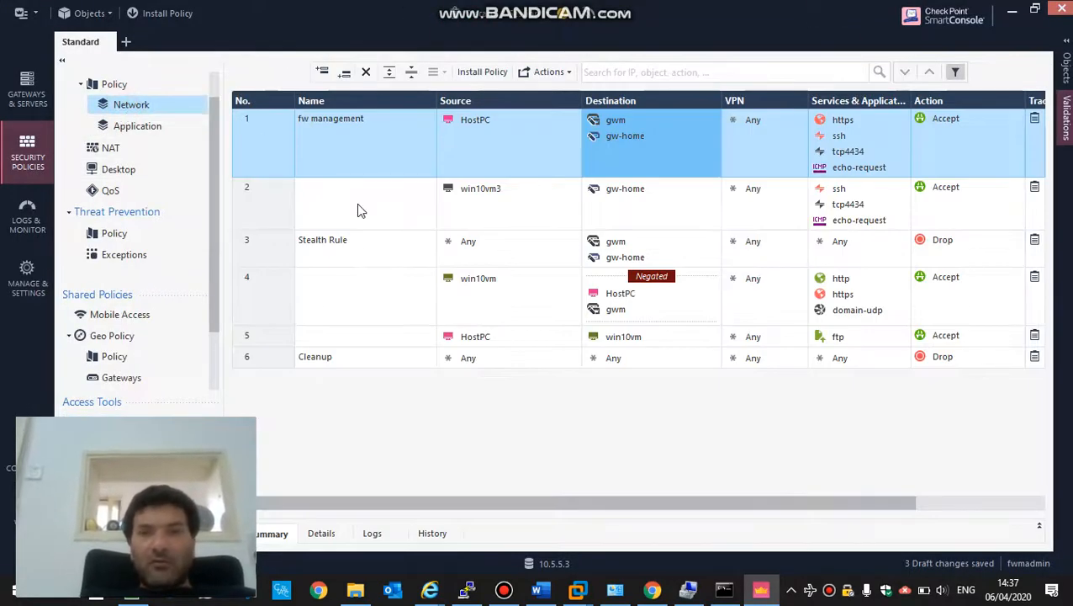
{"action": "right_click", "coordinate": [268, 244]}
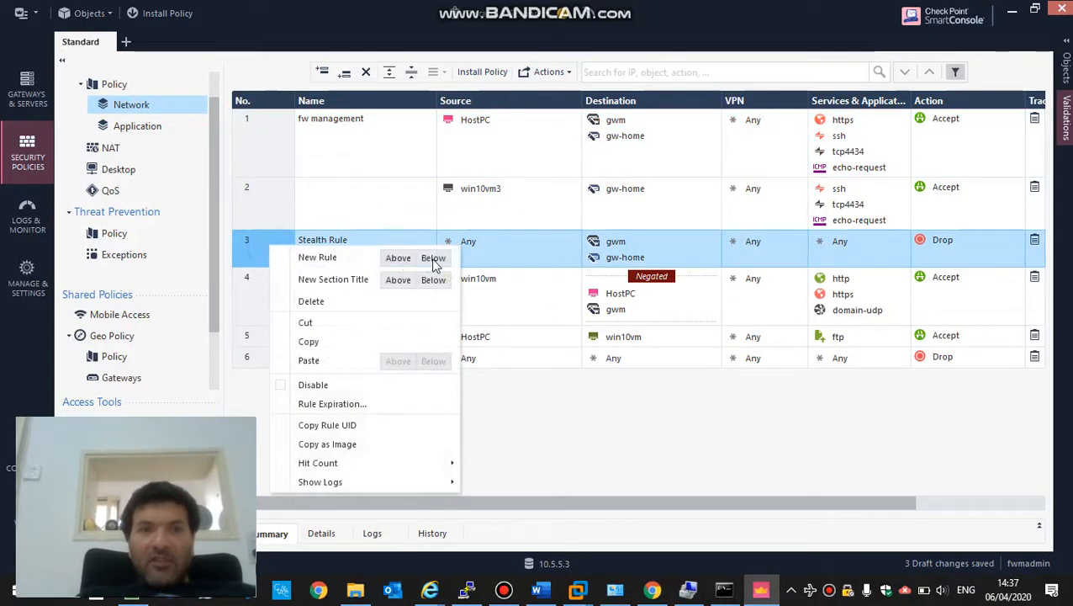
{"action": "left_click", "coordinate": [433, 258]}
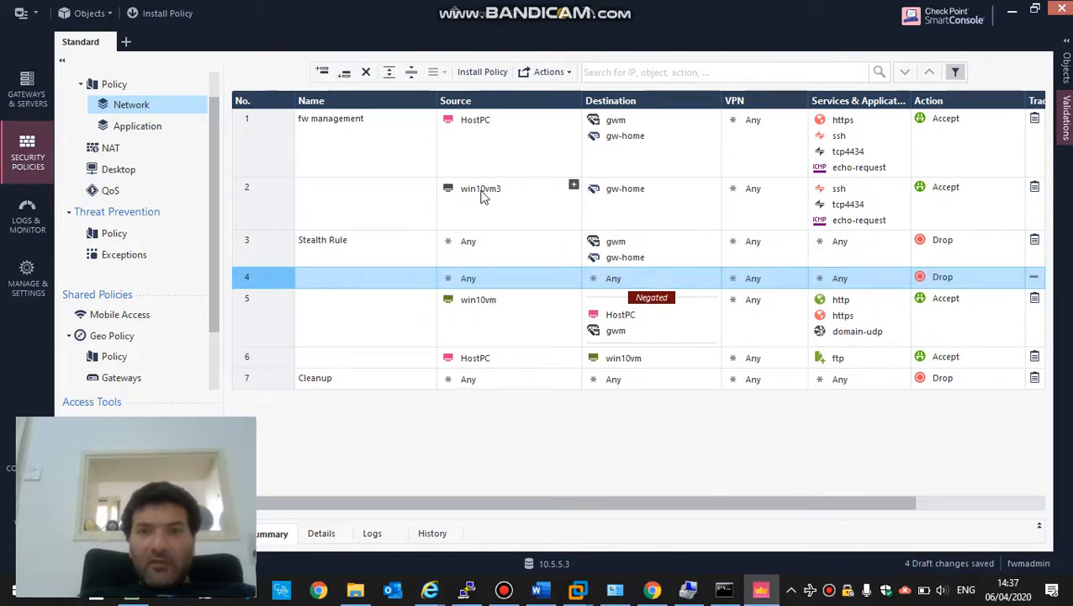
{"action": "left_click_drag", "start_coordinate": [479, 190], "coordinate": [493, 278]}
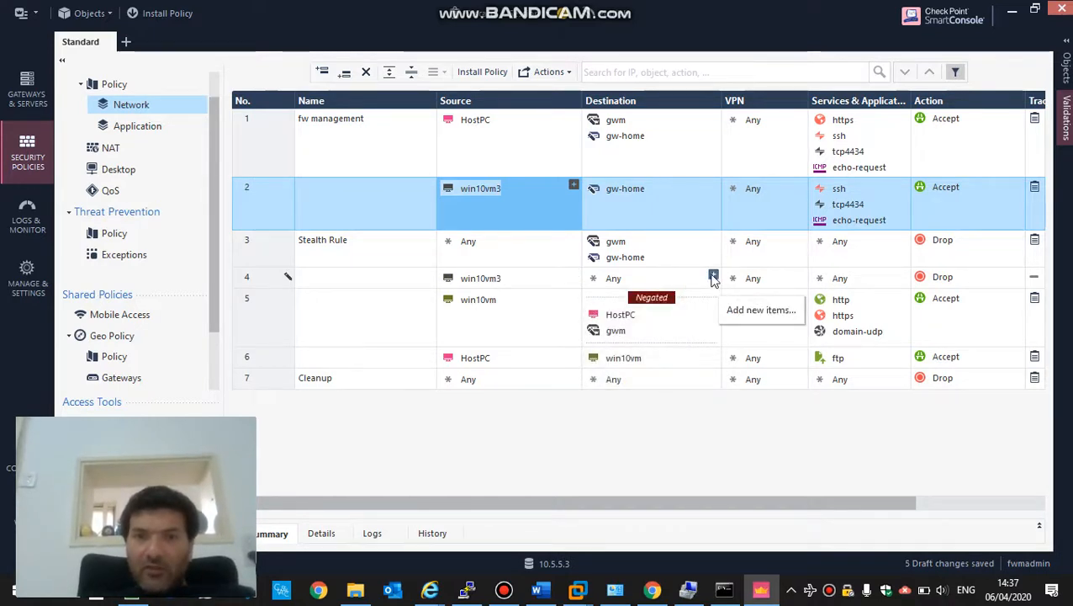
{"action": "left_click_drag", "start_coordinate": [475, 301], "coordinate": [604, 276]}
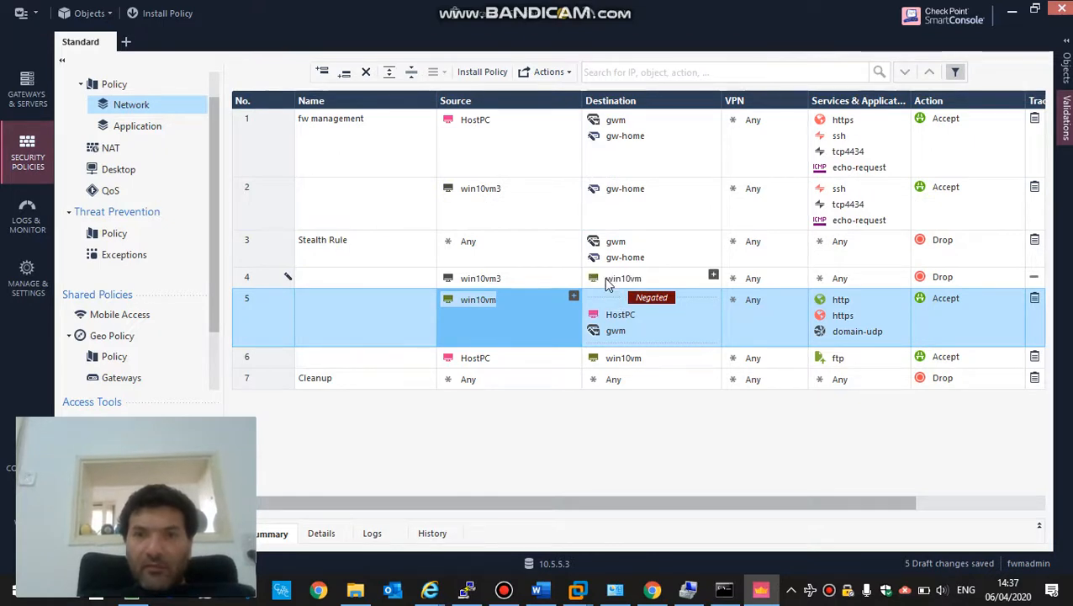
{"action": "right_click", "coordinate": [782, 281]}
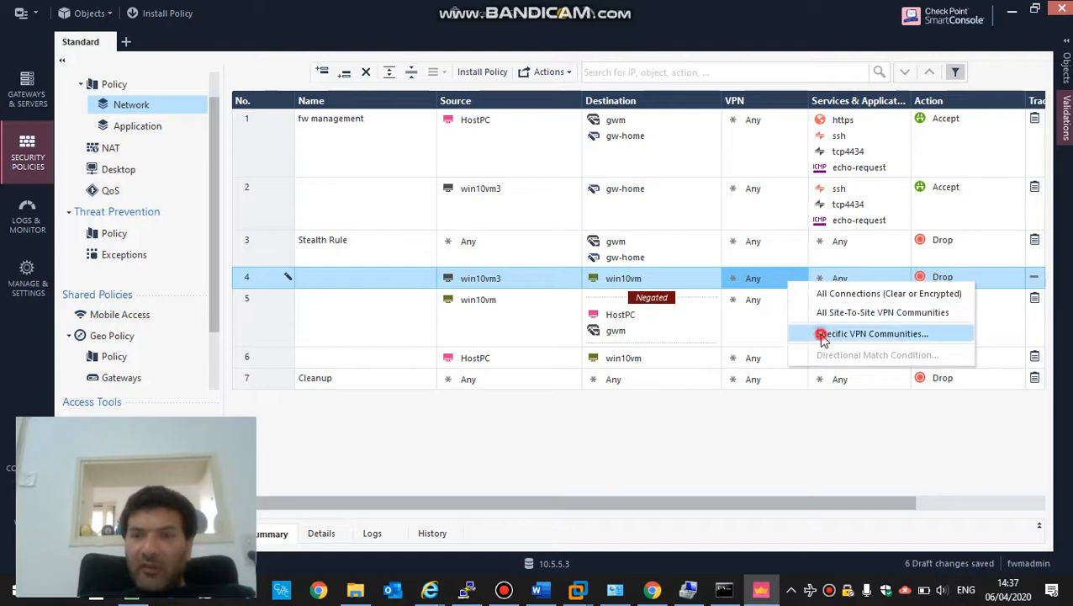
- Restrict rule 4's VPN to the site2sitewith-home community
{"action": "left_click", "coordinate": [822, 335]}
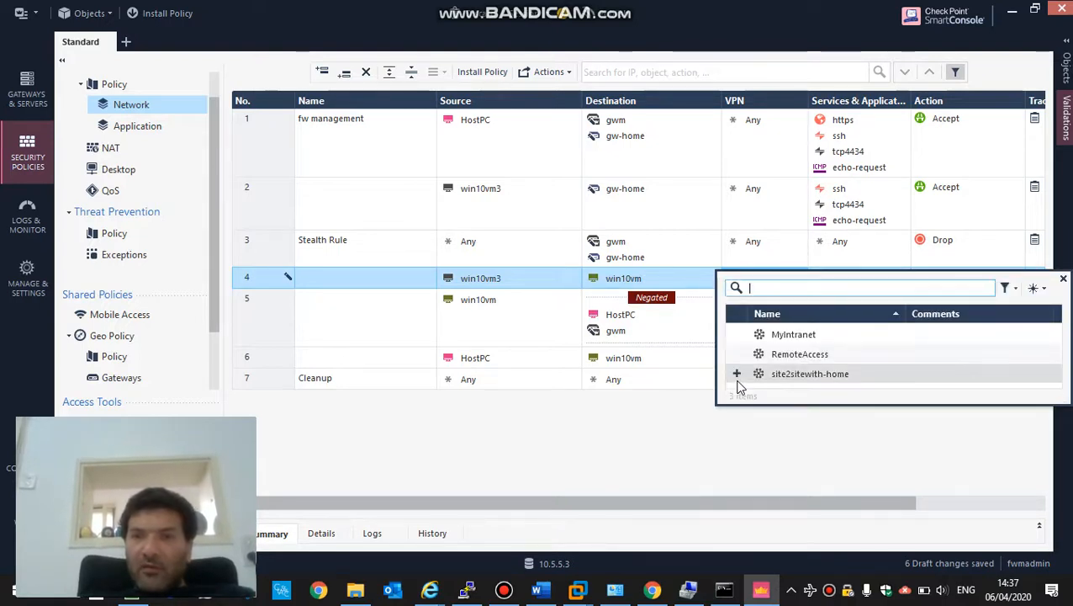
{"action": "left_click", "coordinate": [737, 376]}
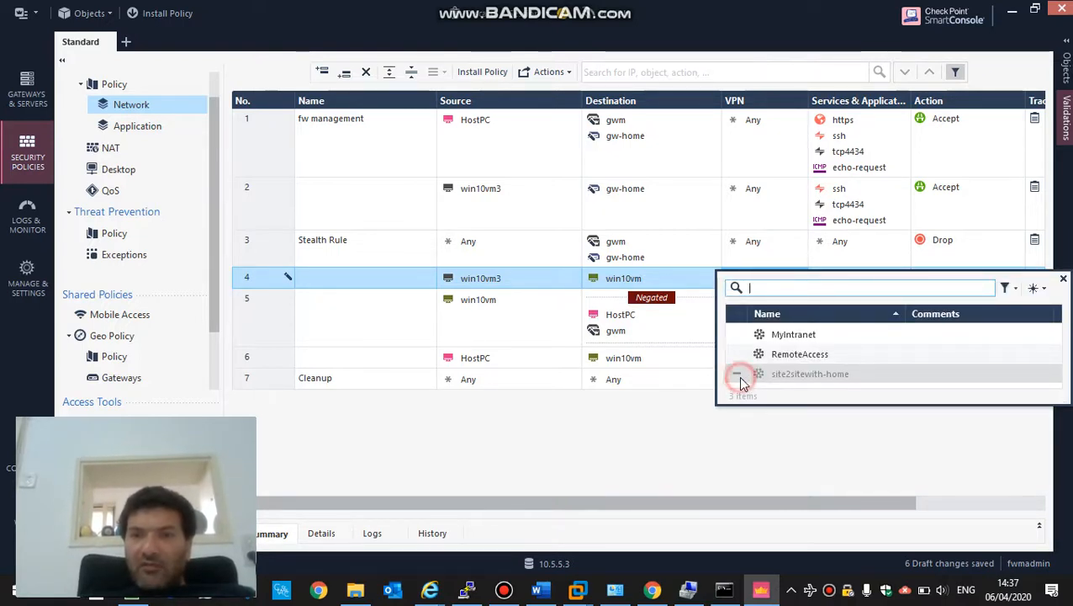
{"action": "left_click", "coordinate": [687, 280]}
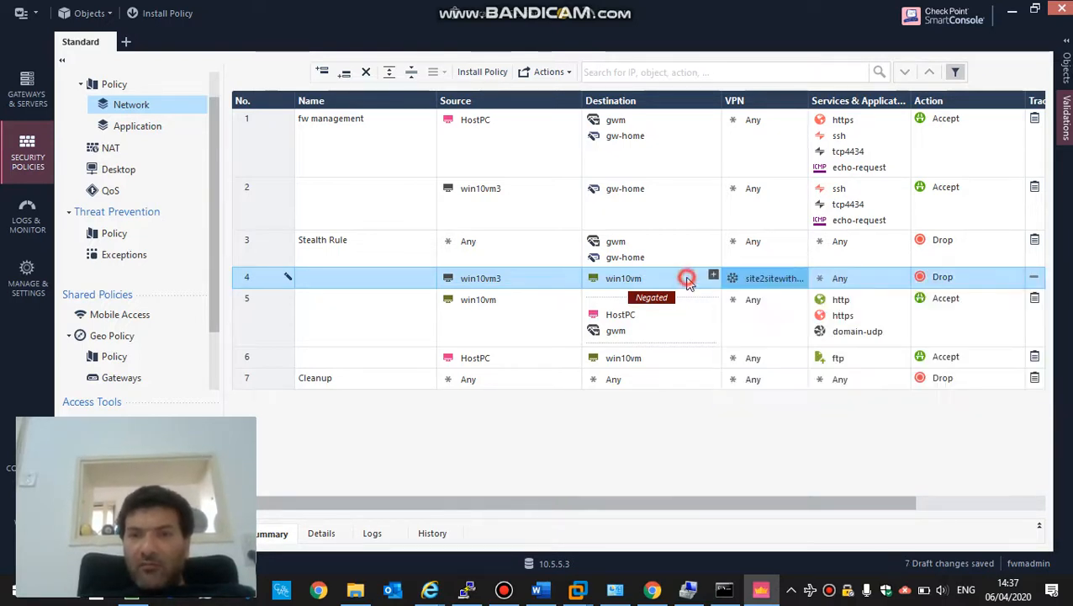
{"action": "left_click", "coordinate": [902, 277]}
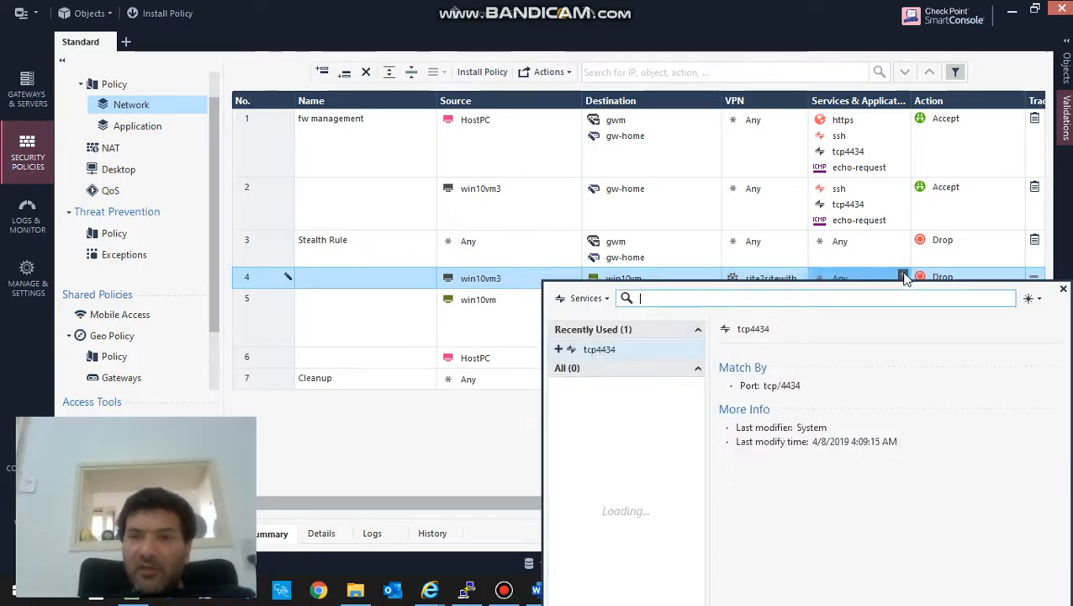
- Add the Remote_Desktop_Protocol, Remote_Desktop_Protocol_UDP and ftp services to rule 4
{"action": "type", "text": "3389"}
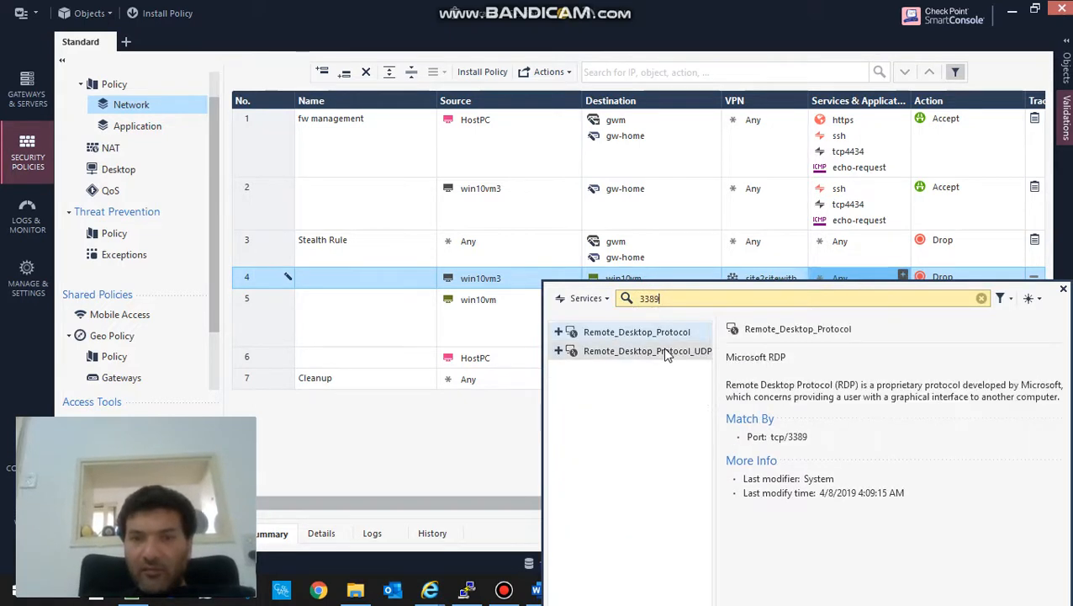
{"action": "left_click", "coordinate": [559, 331]}
{"action": "left_click", "coordinate": [558, 351]}
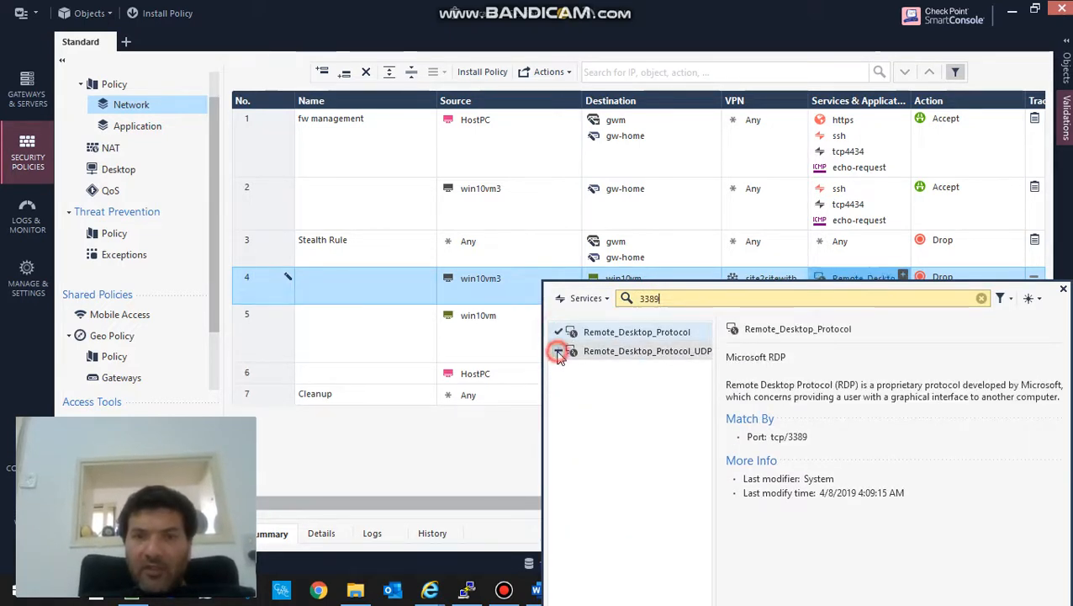
{"action": "left_click_drag", "start_coordinate": [679, 297], "coordinate": [624, 301]}
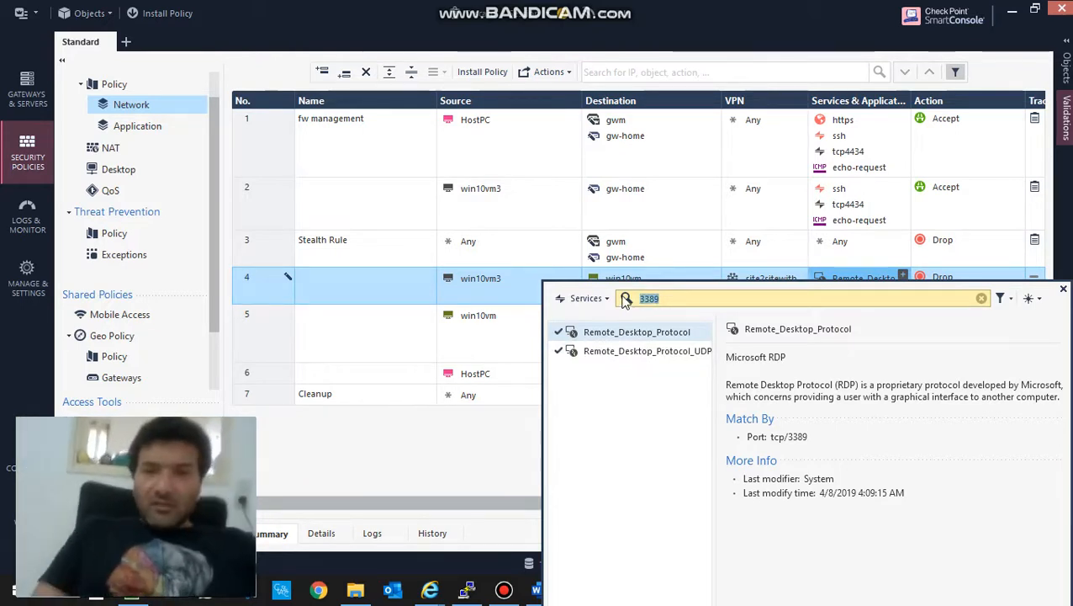
{"action": "type", "text": "f"}
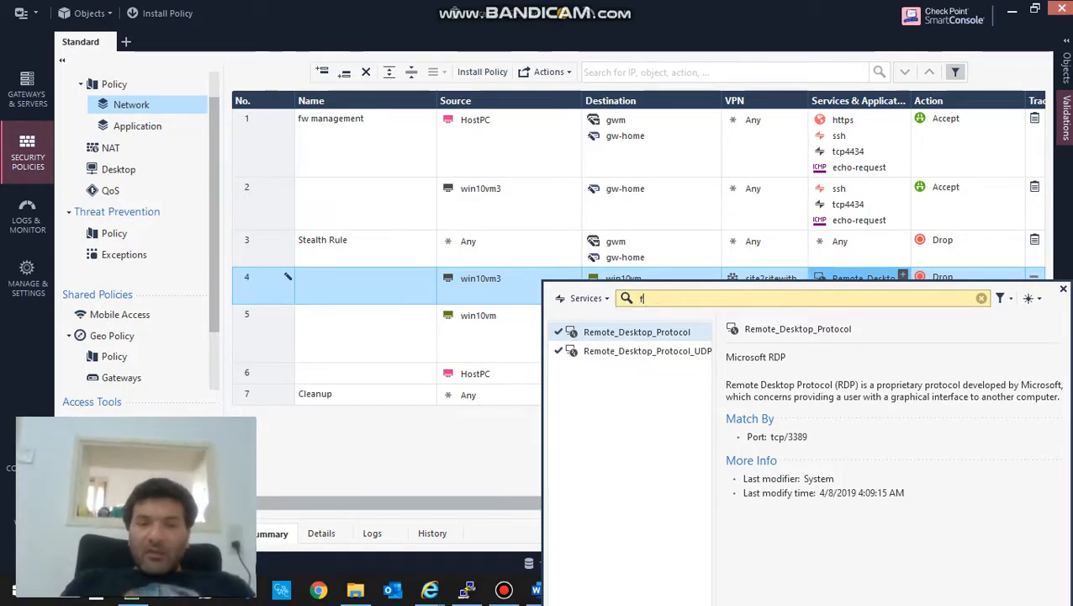
{"action": "type", "text": "tp"}
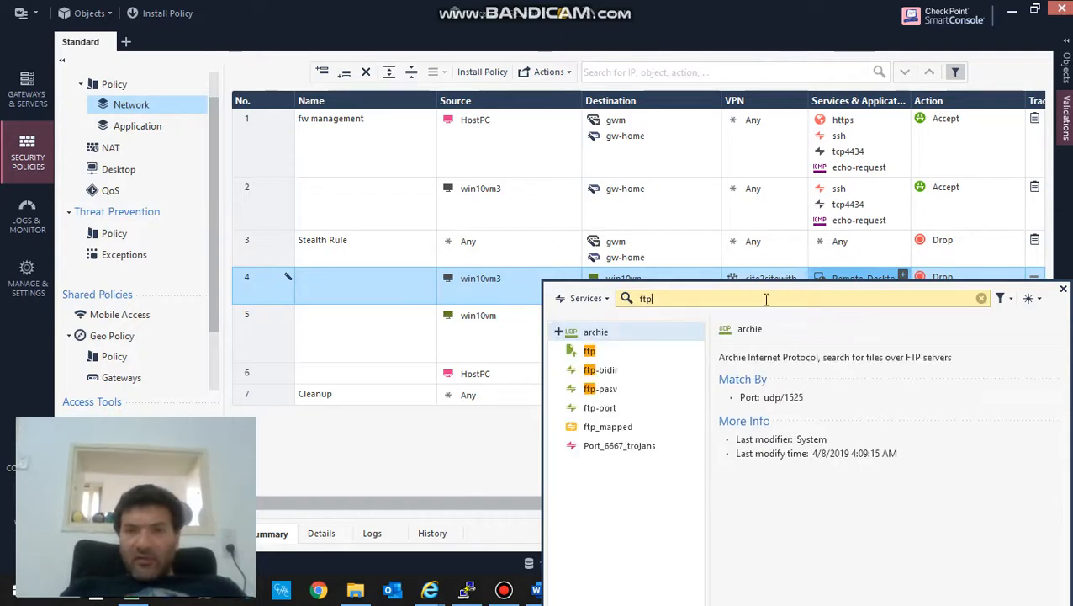
{"action": "left_click", "coordinate": [558, 350]}
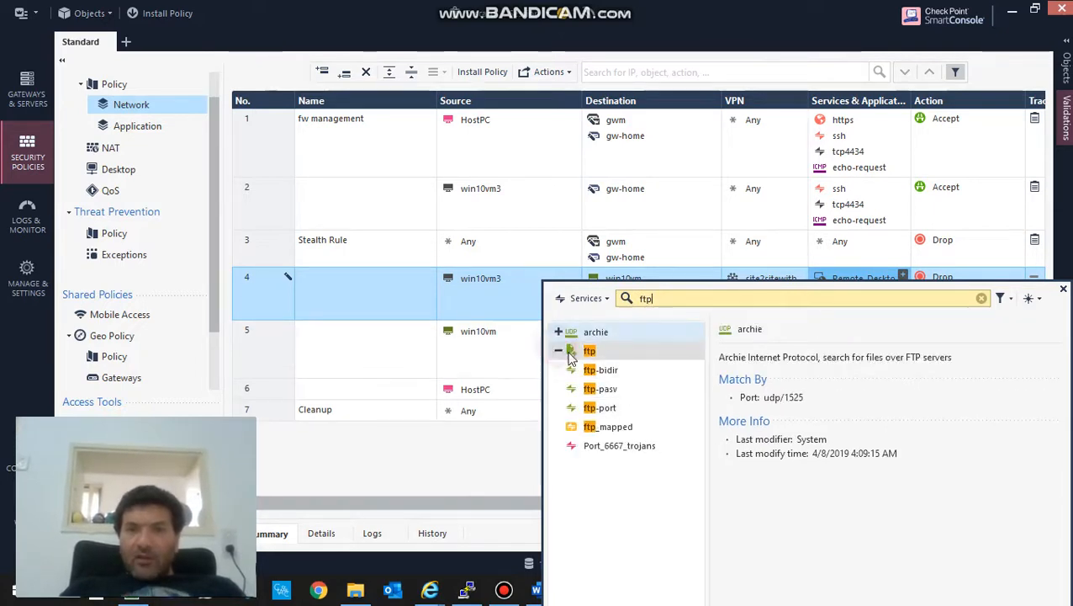
{"action": "left_click", "coordinate": [509, 302]}
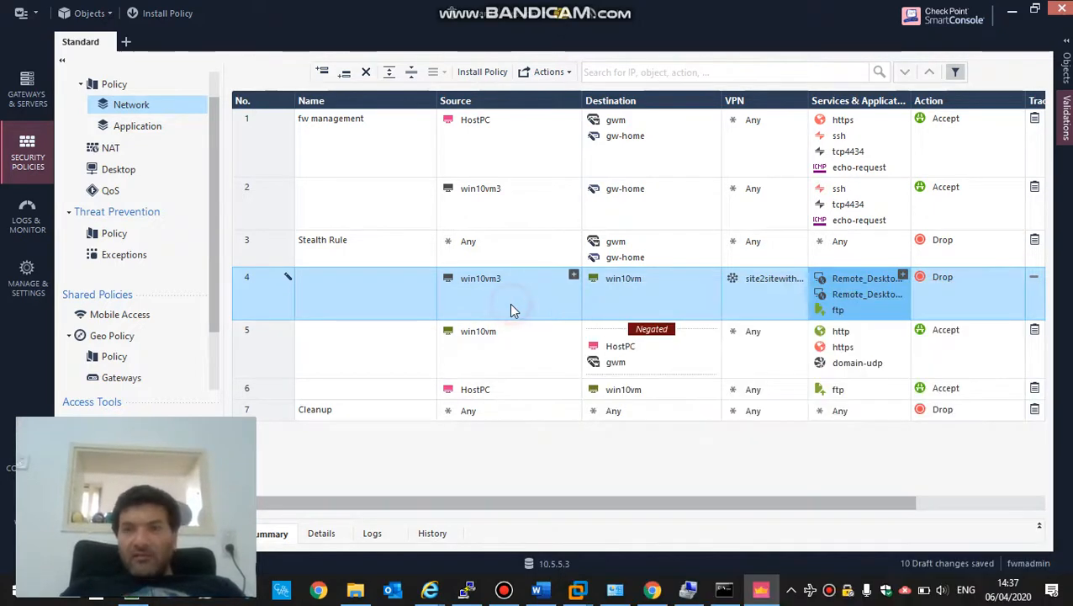
- Set rule 4's Action to Accept and Track to Log
{"action": "left_click", "coordinate": [944, 276]}
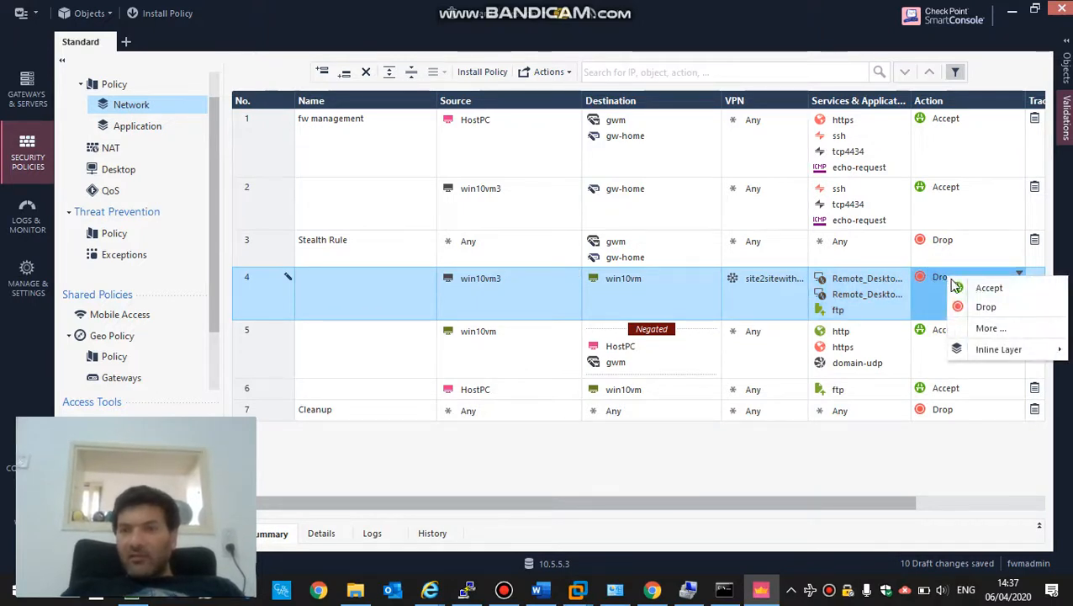
{"action": "left_click", "coordinate": [958, 289]}
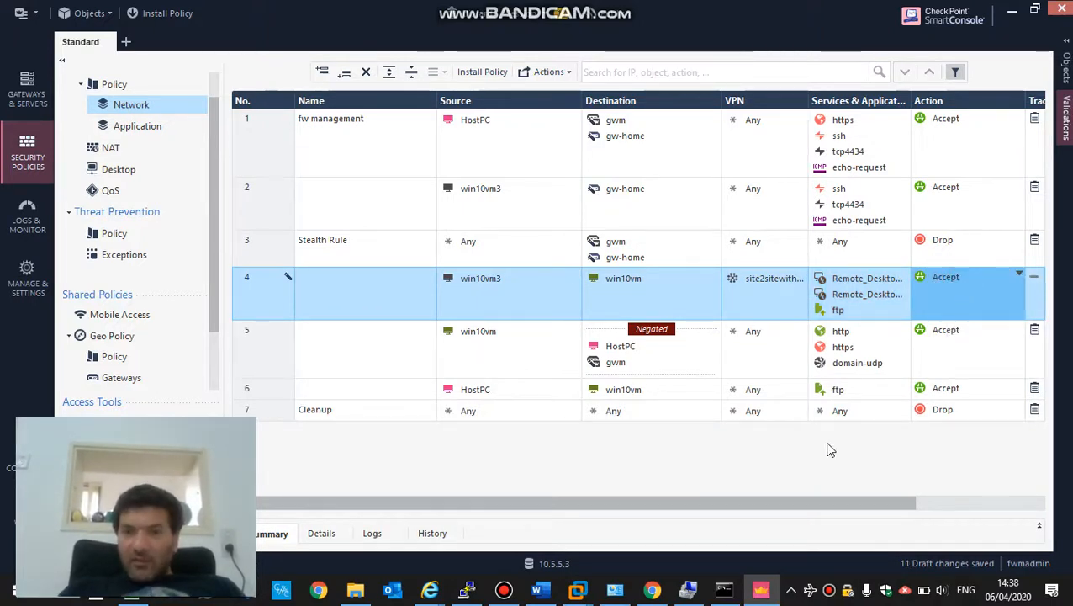
{"action": "left_click_drag", "start_coordinate": [795, 499], "coordinate": [966, 492]}
{"action": "left_click", "coordinate": [927, 283]}
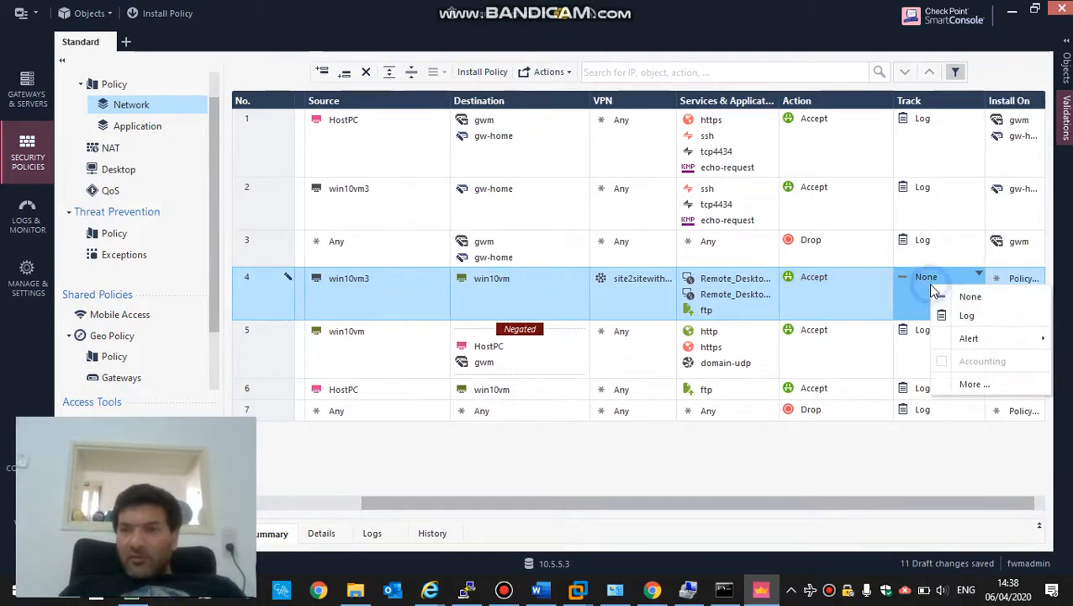
{"action": "left_click", "coordinate": [956, 314]}
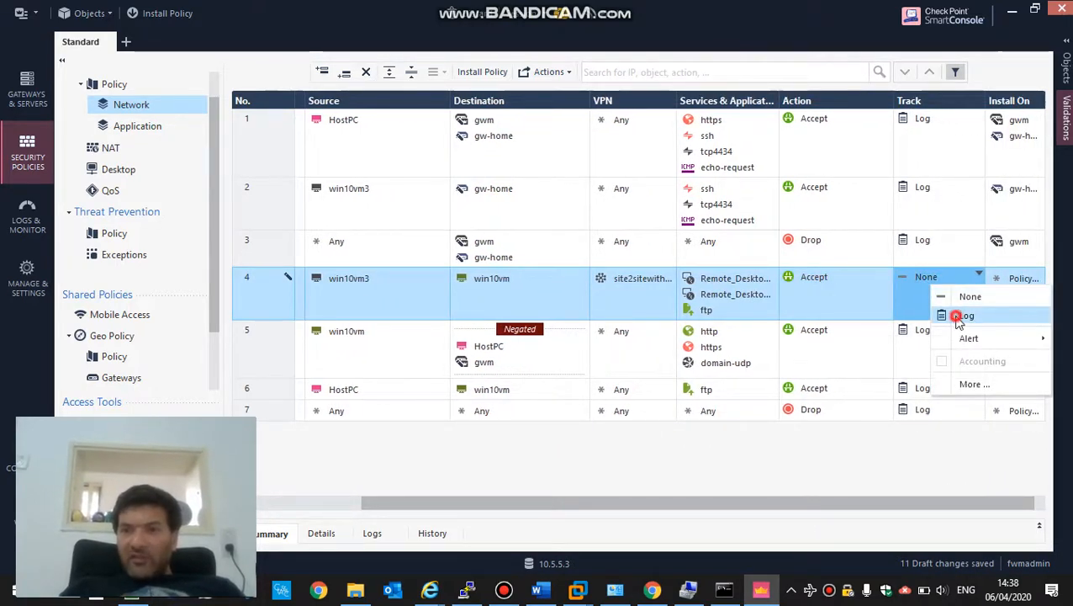
- Add gw-home to rule 4's Install On targets and narrow the Name column
{"action": "left_click", "coordinate": [1013, 243]}
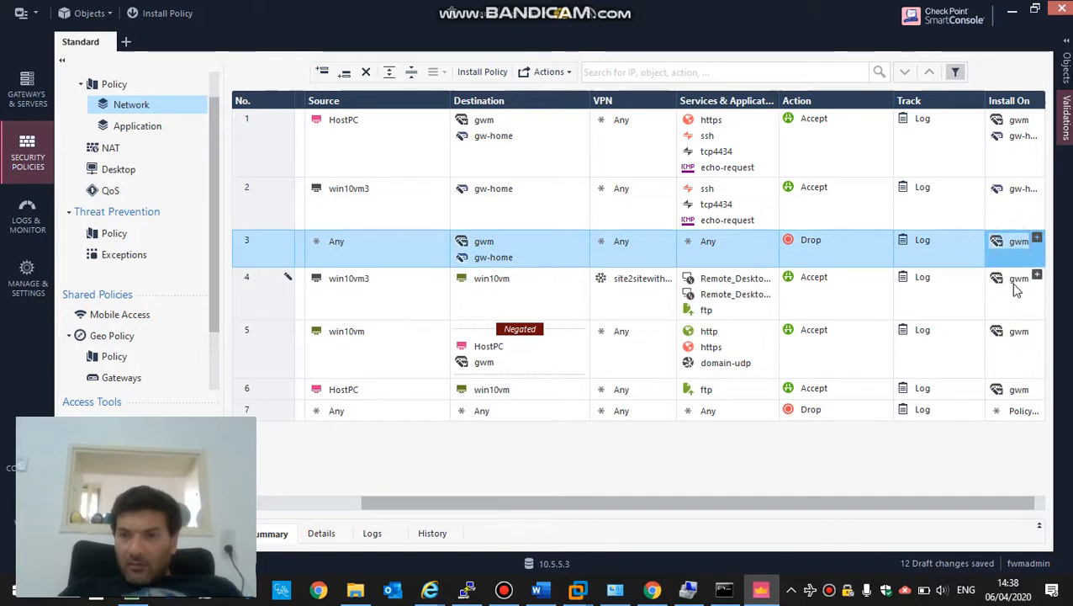
{"action": "left_click", "coordinate": [1013, 141]}
{"action": "left_click_drag", "start_coordinate": [1014, 137], "coordinate": [1007, 295]}
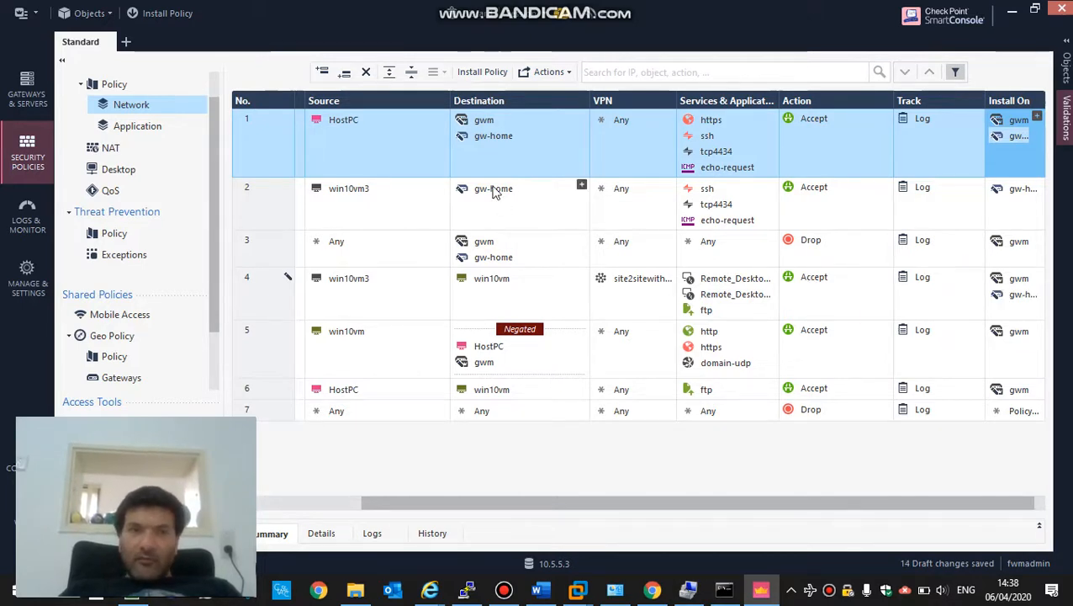
{"action": "left_click_drag", "start_coordinate": [450, 98], "coordinate": [488, 110]}
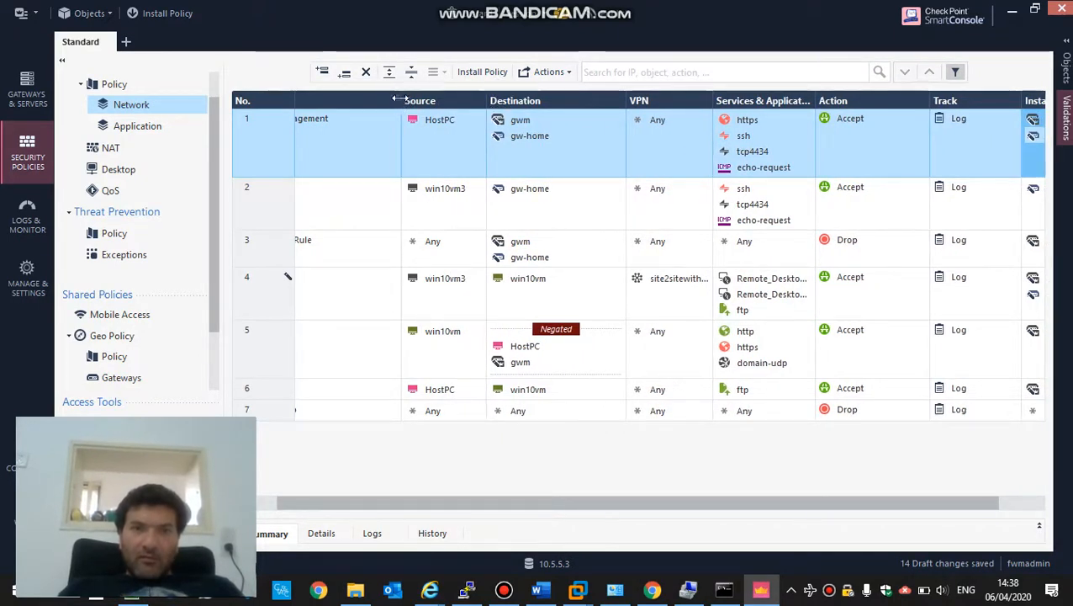
{"action": "left_click_drag", "start_coordinate": [402, 101], "coordinate": [354, 101]}
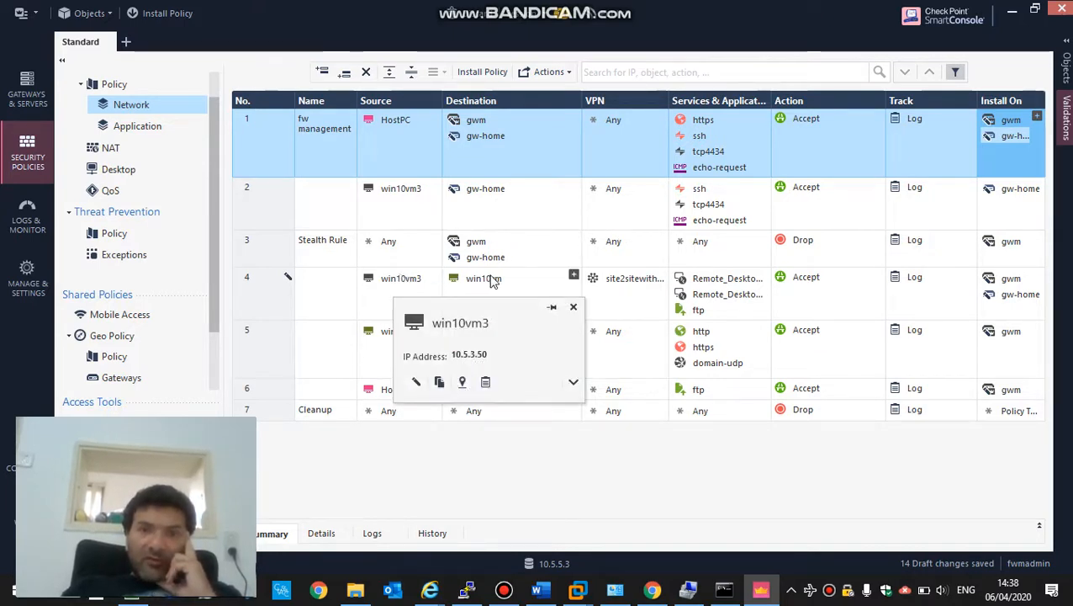
- Resume the suspended win10vm virtual machine in VMware Workstation
{"action": "mouse_move", "coordinate": [492, 282]}
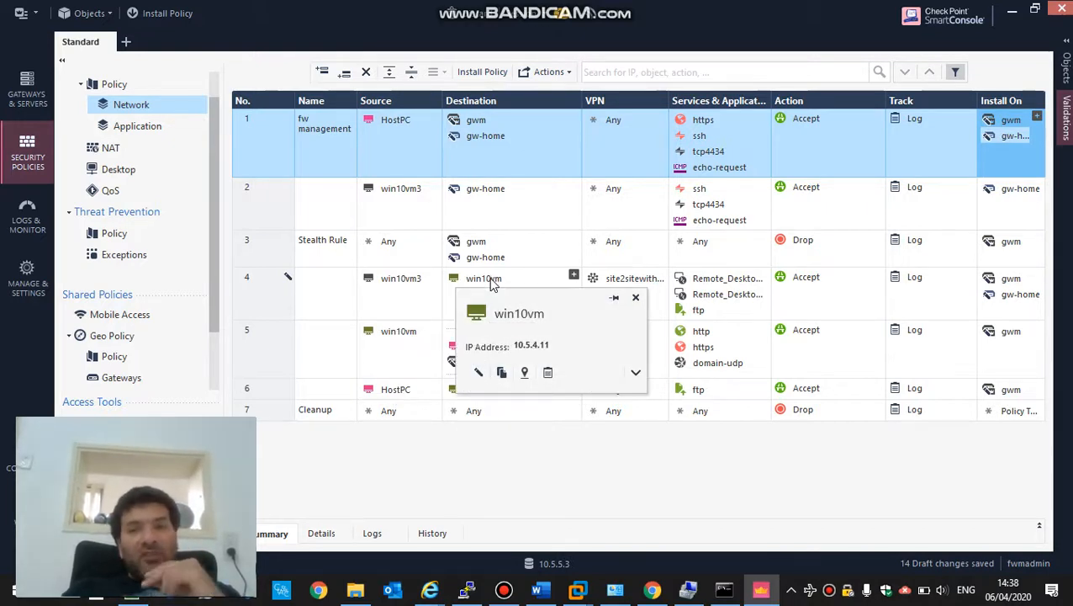
{"action": "mouse_move", "coordinate": [577, 589]}
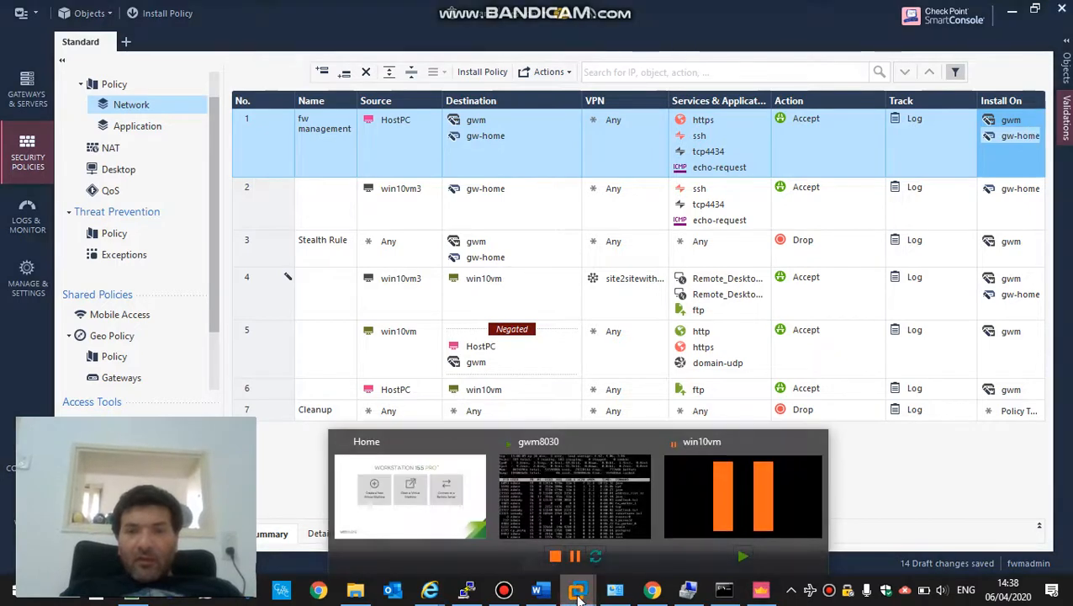
{"action": "left_click", "coordinate": [713, 509]}
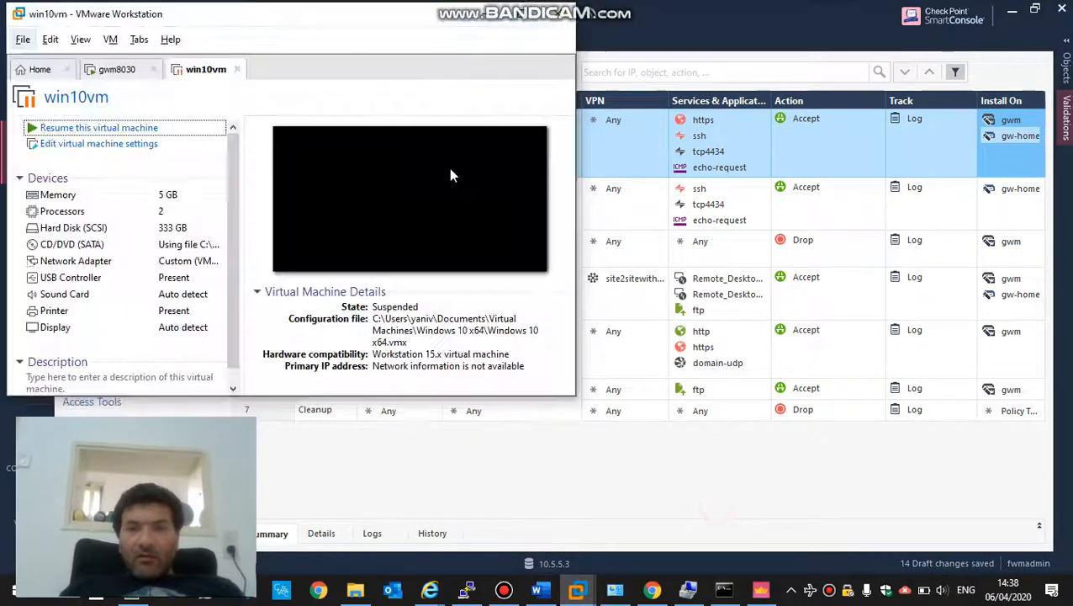
{"action": "left_click", "coordinate": [84, 131]}
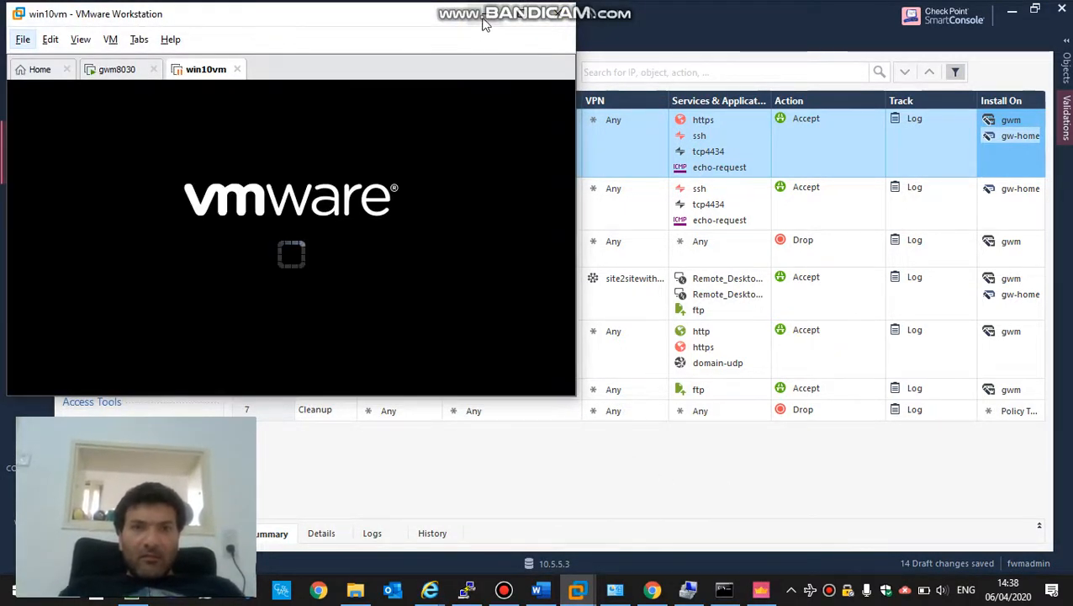
{"action": "left_click", "coordinate": [485, 17]}
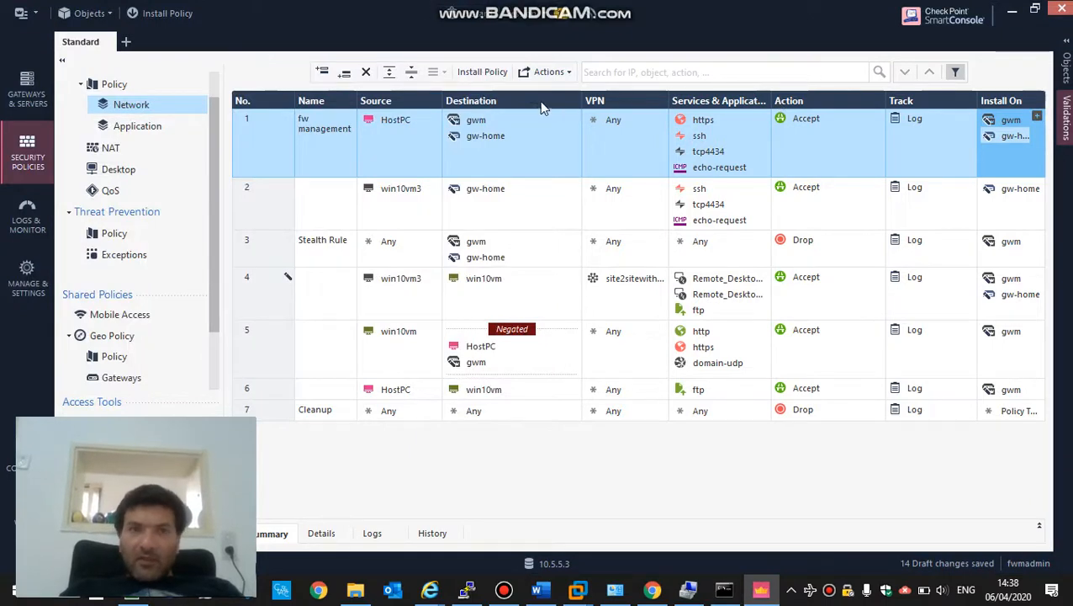
- Publish the 14 draft changes using Publish & Install from Install Policy
{"action": "left_click", "coordinate": [494, 72]}
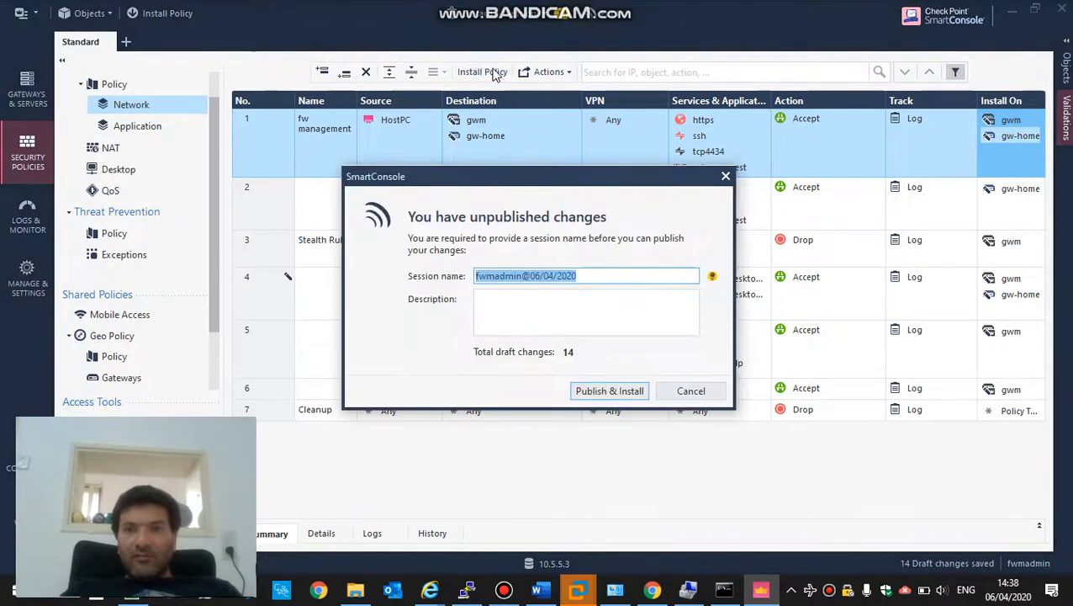
{"action": "left_click", "coordinate": [607, 390]}
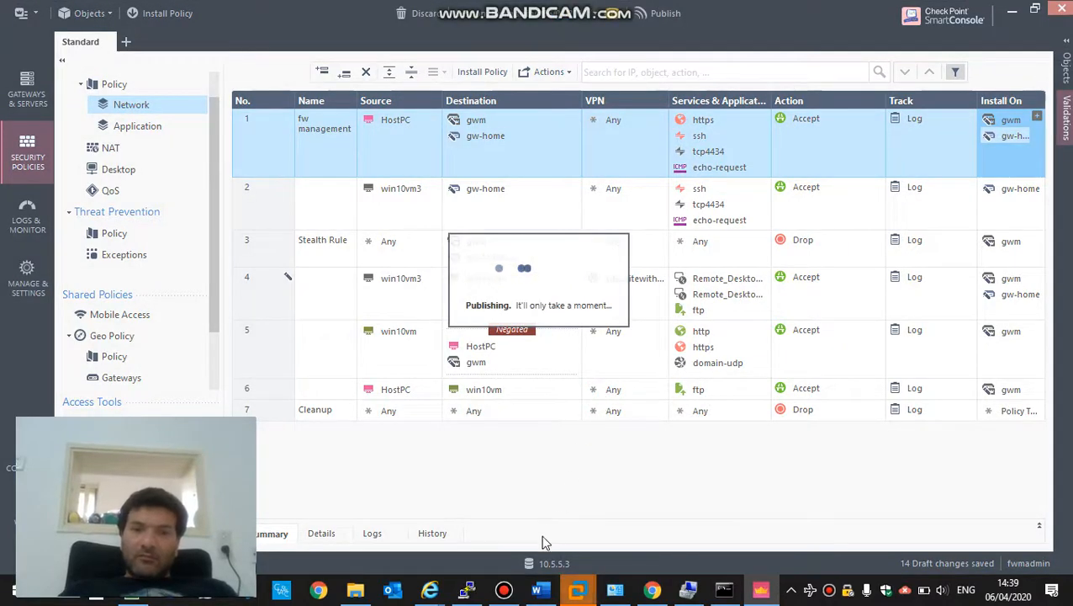
{"action": "left_click", "coordinate": [504, 591]}
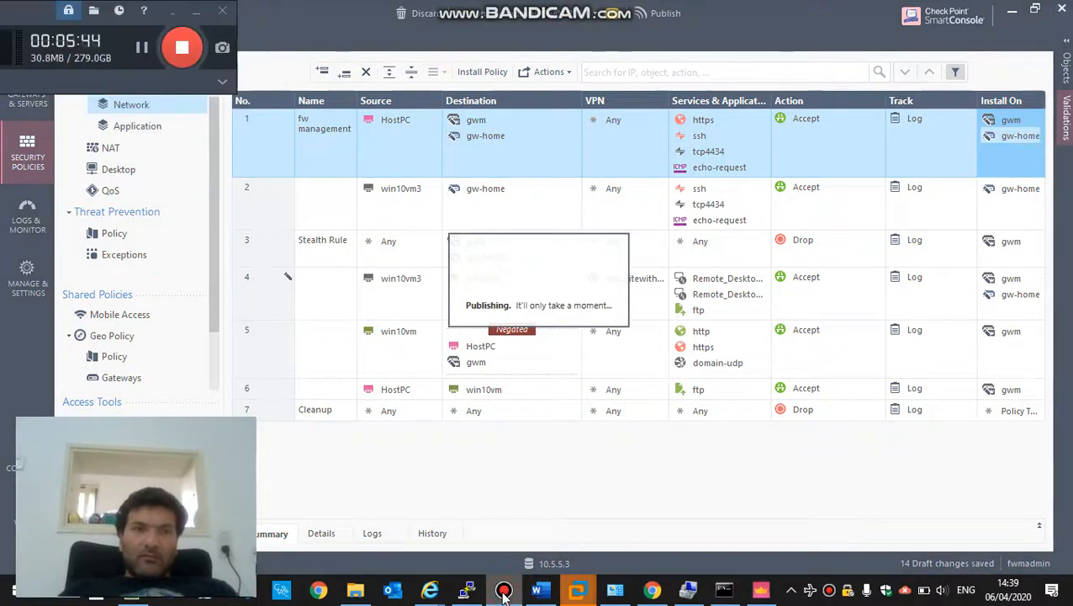
{"action": "left_click", "coordinate": [503, 592]}
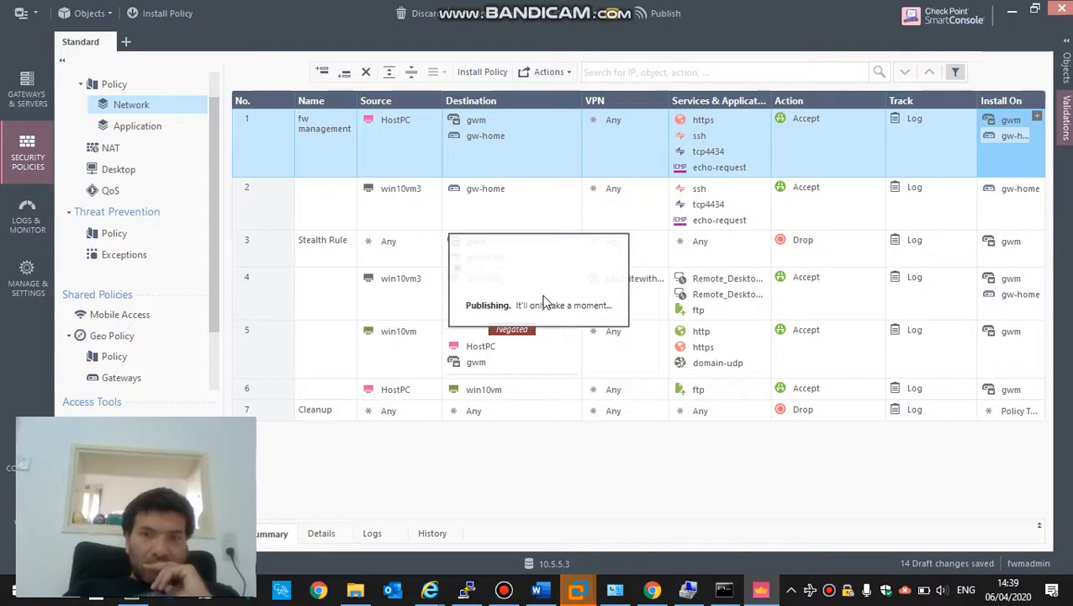
{"action": "mouse_move", "coordinate": [578, 589]}
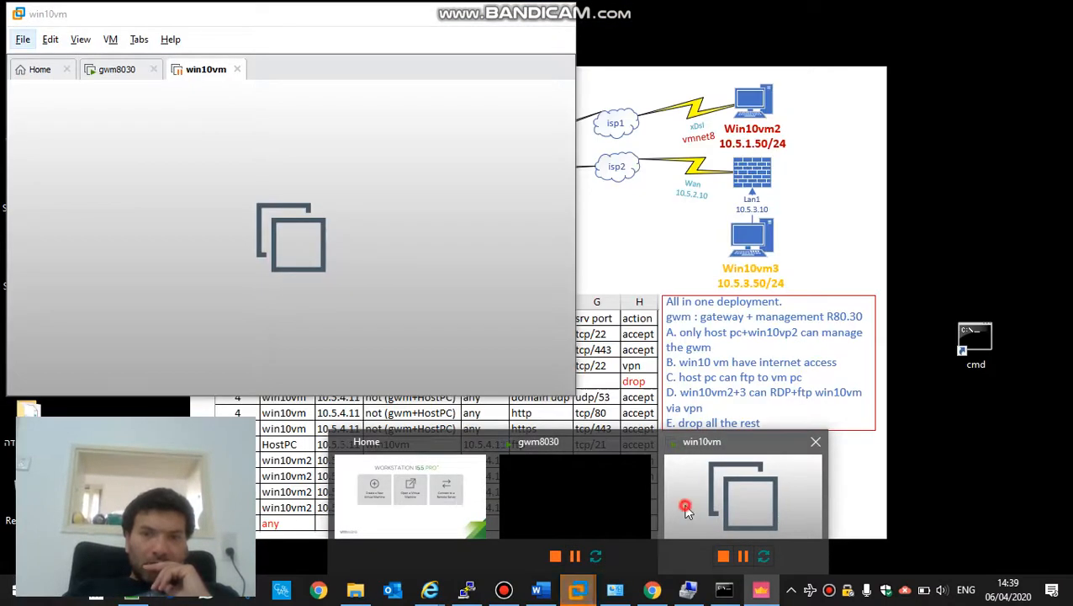
- Check the win10vm and gwm8030 VMs in VMware, then return to the Install Policy dialog
{"action": "left_click", "coordinate": [685, 512]}
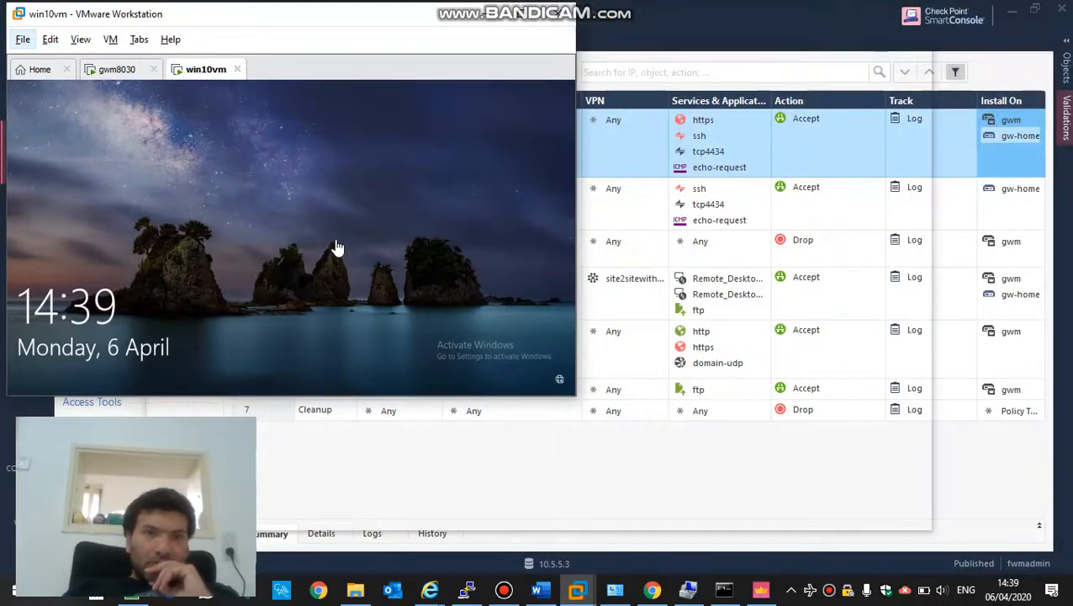
{"action": "left_click", "coordinate": [115, 71]}
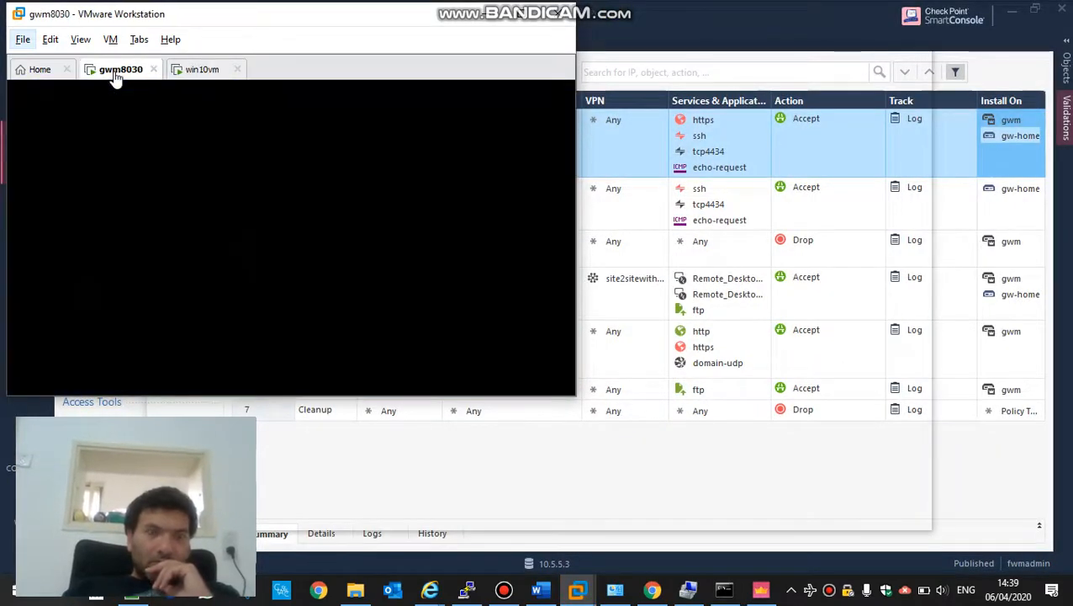
{"action": "left_click", "coordinate": [485, 17]}
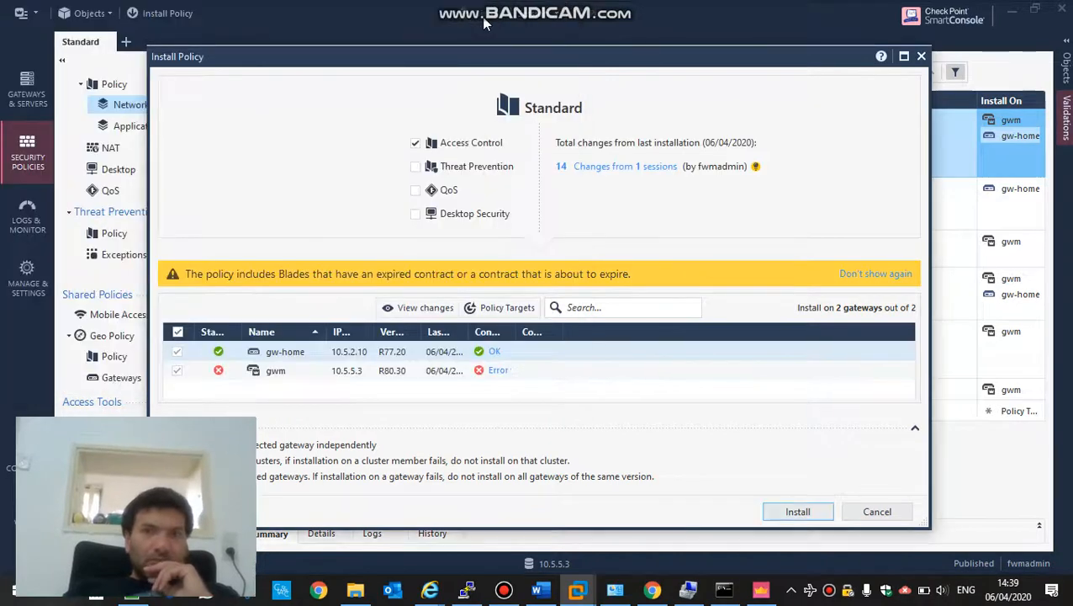
- Install the Standard policy on gw-home and gwm, close Feedback Hub, and show the desktop
{"action": "left_click", "coordinate": [790, 514]}
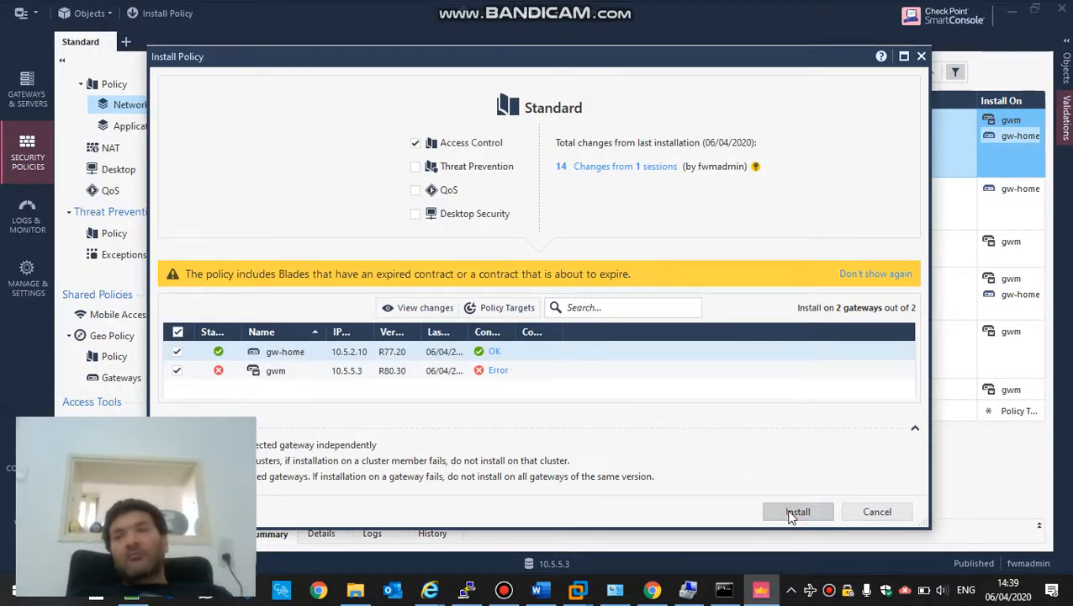
{"action": "left_click", "coordinate": [791, 516]}
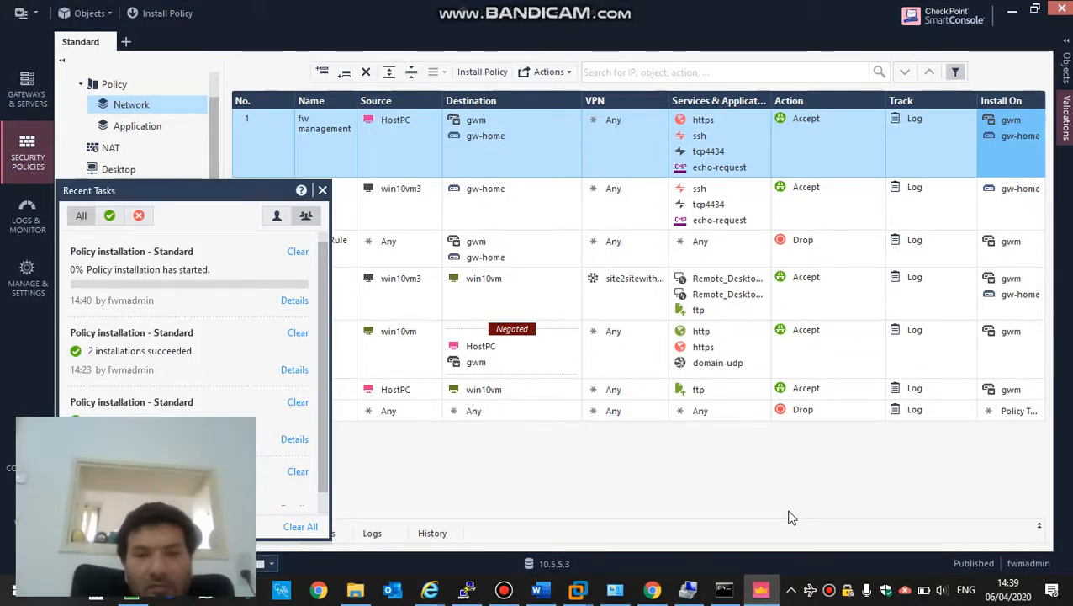
{"action": "key", "text": "super+f"}
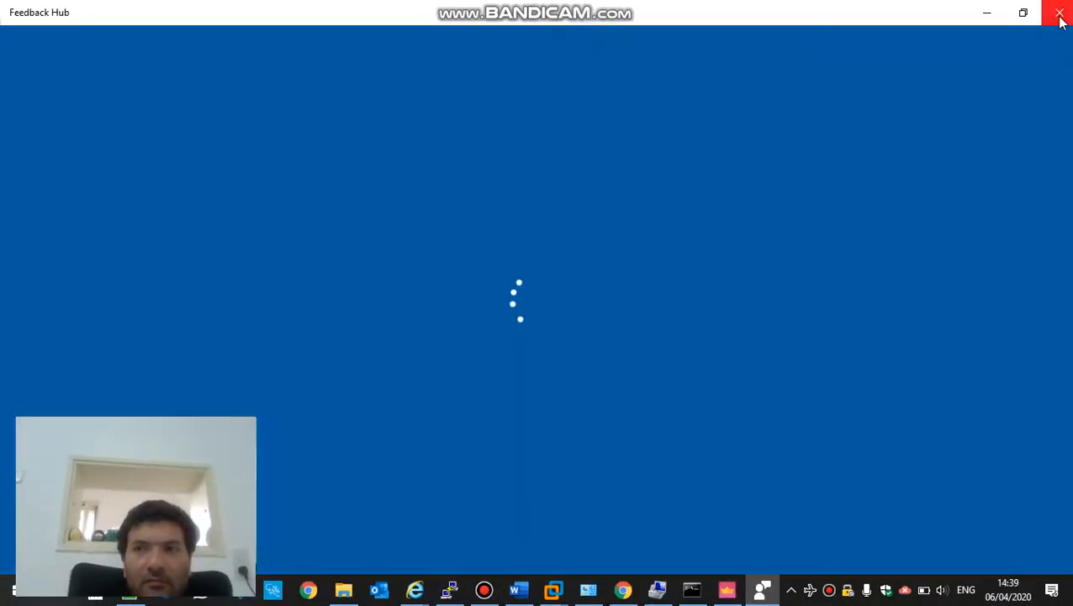
{"action": "left_click", "coordinate": [1060, 12]}
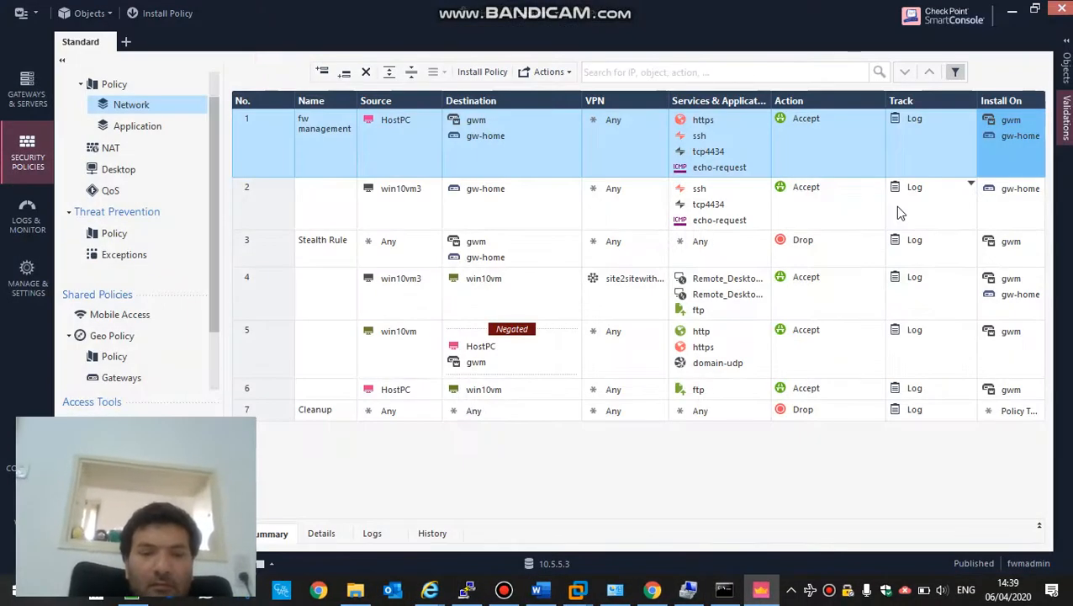
{"action": "key", "text": "super+d"}
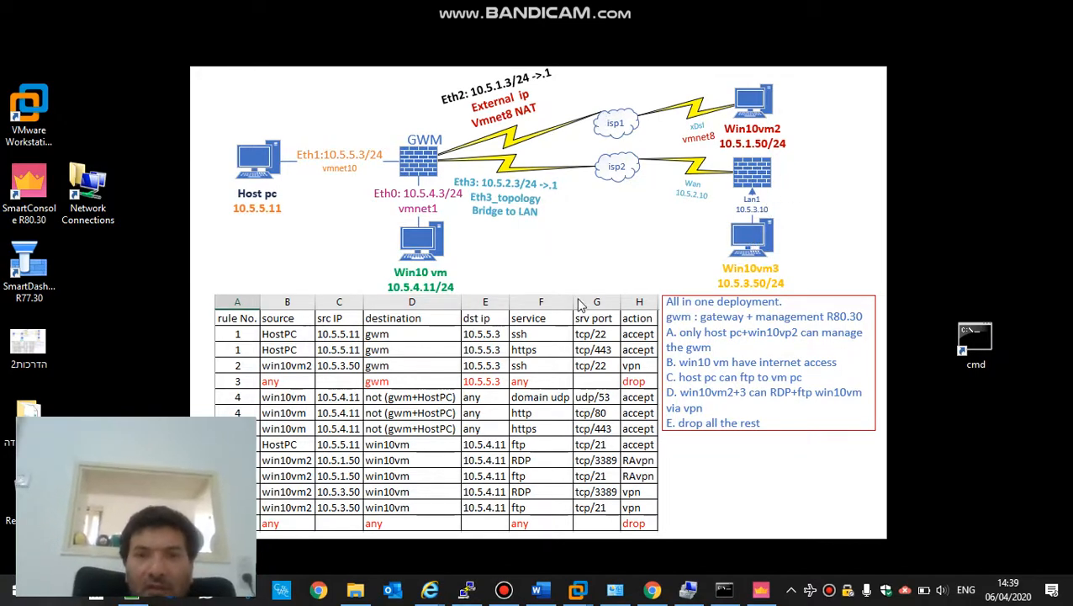
- Confirm policy installation succeeded on both gateways, close Task Details, and restore SmartConsole
{"action": "left_click", "coordinate": [507, 590]}
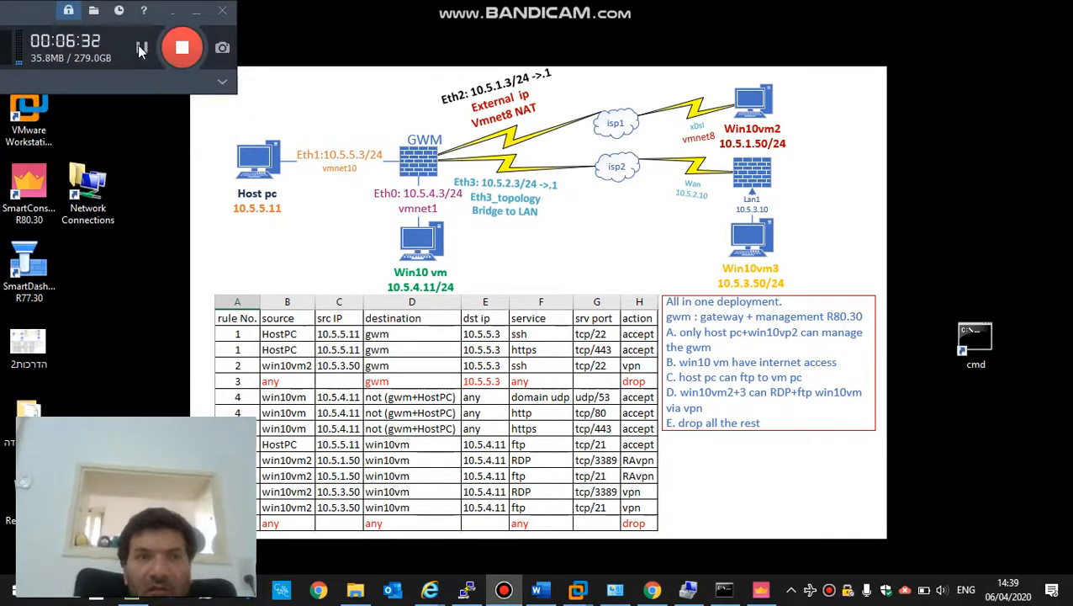
{"action": "left_click", "coordinate": [142, 48]}
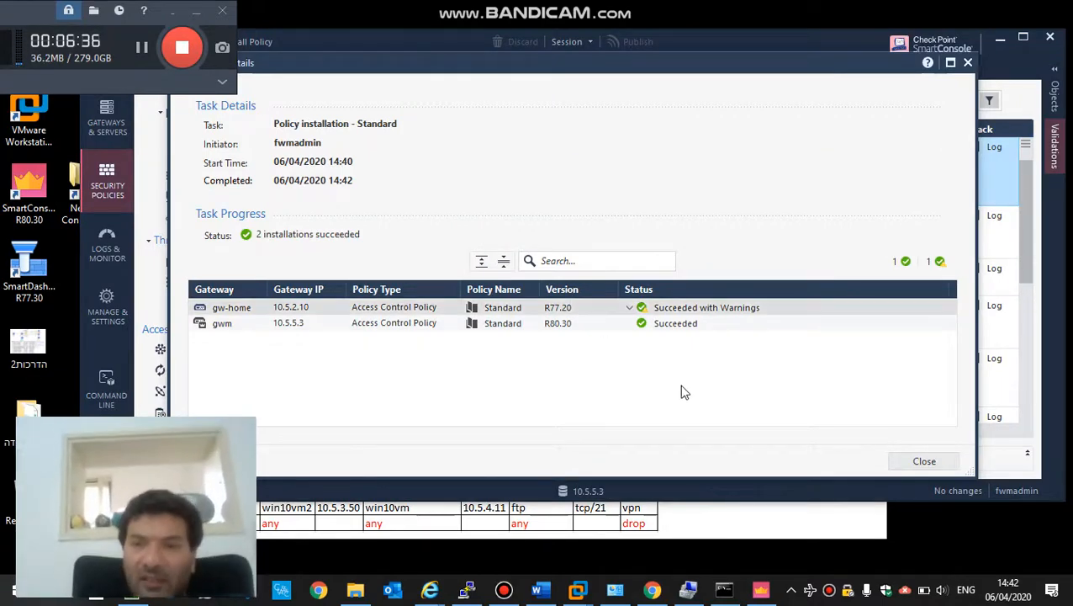
{"action": "left_click", "coordinate": [913, 463]}
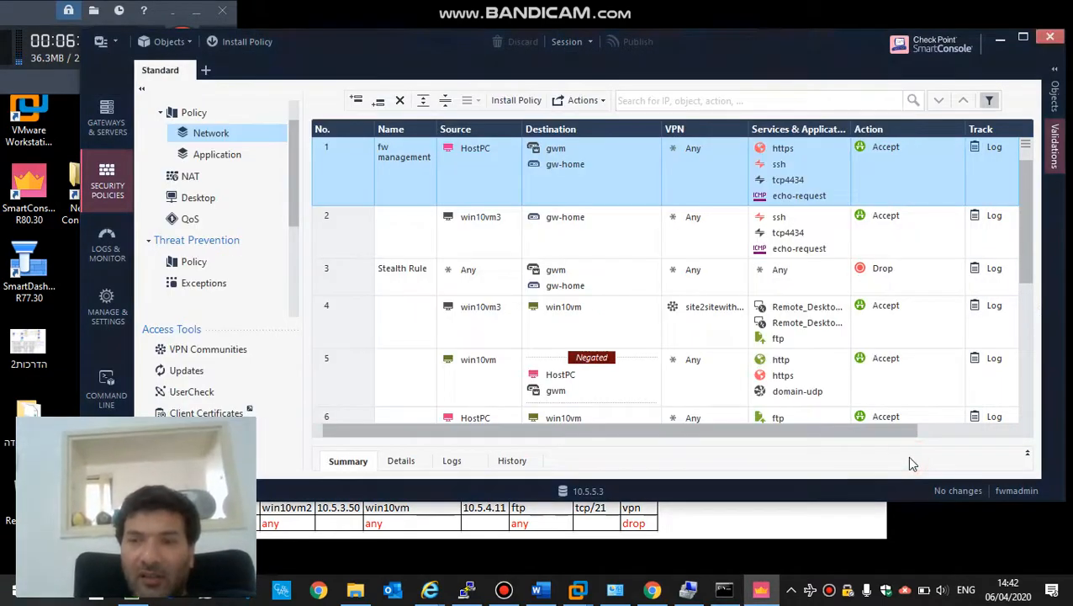
{"action": "left_click", "coordinate": [999, 38]}
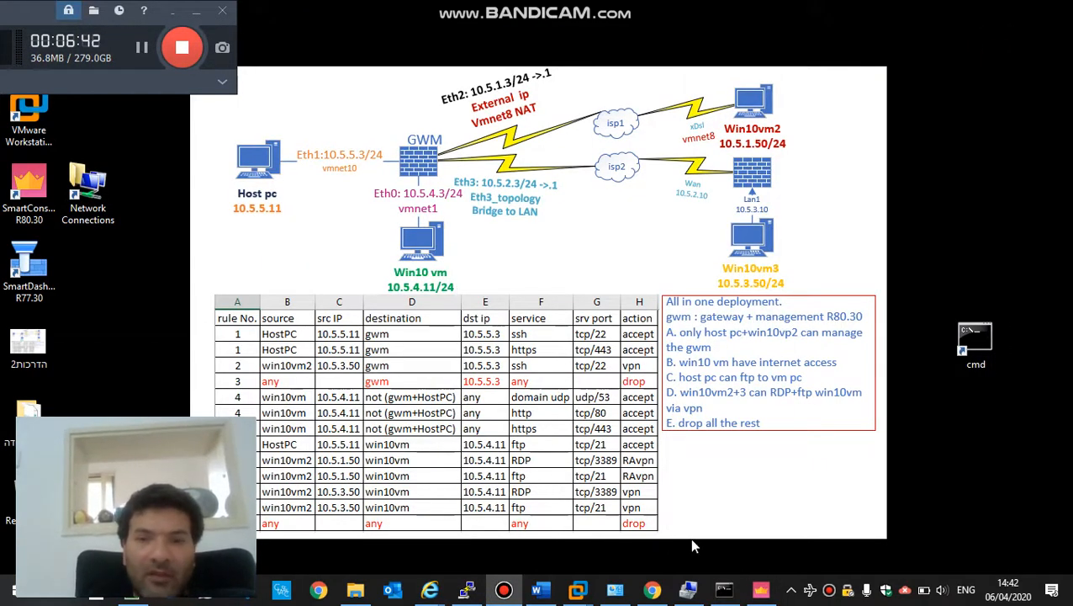
{"action": "left_click", "coordinate": [760, 589]}
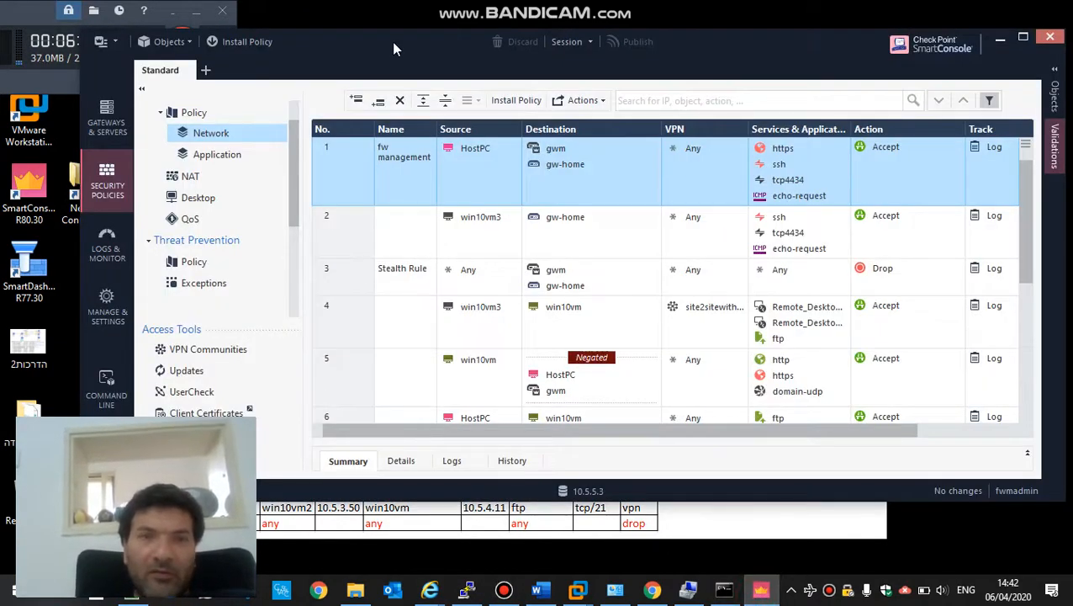
- Move SmartConsole aside, switch to Logs & Monitor, and add a New Tab beside fw.log
{"action": "left_click_drag", "start_coordinate": [392, 41], "coordinate": [589, 39]}
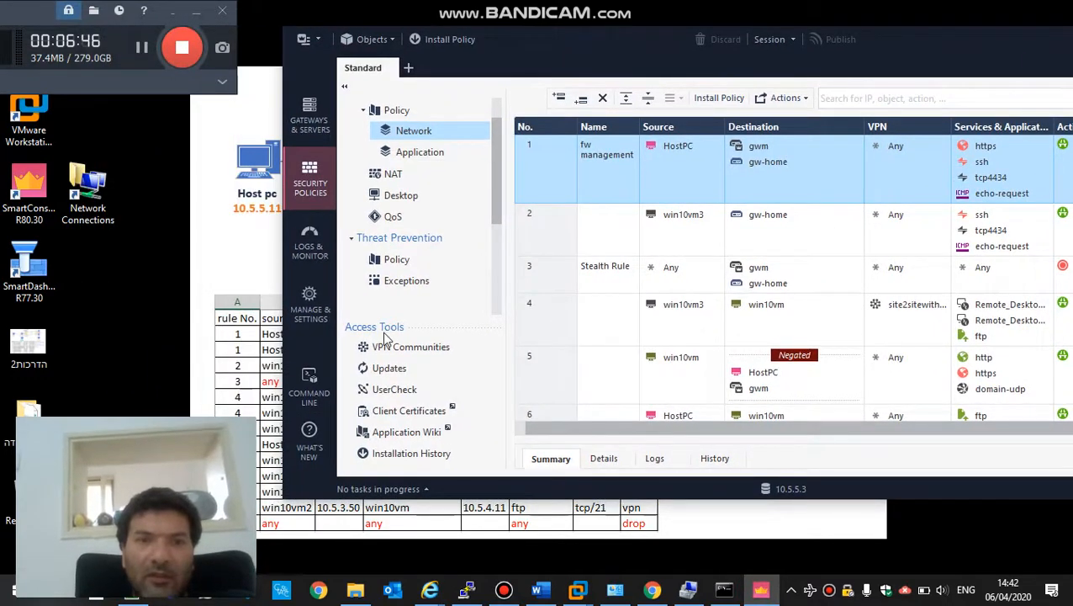
{"action": "left_click", "coordinate": [305, 251]}
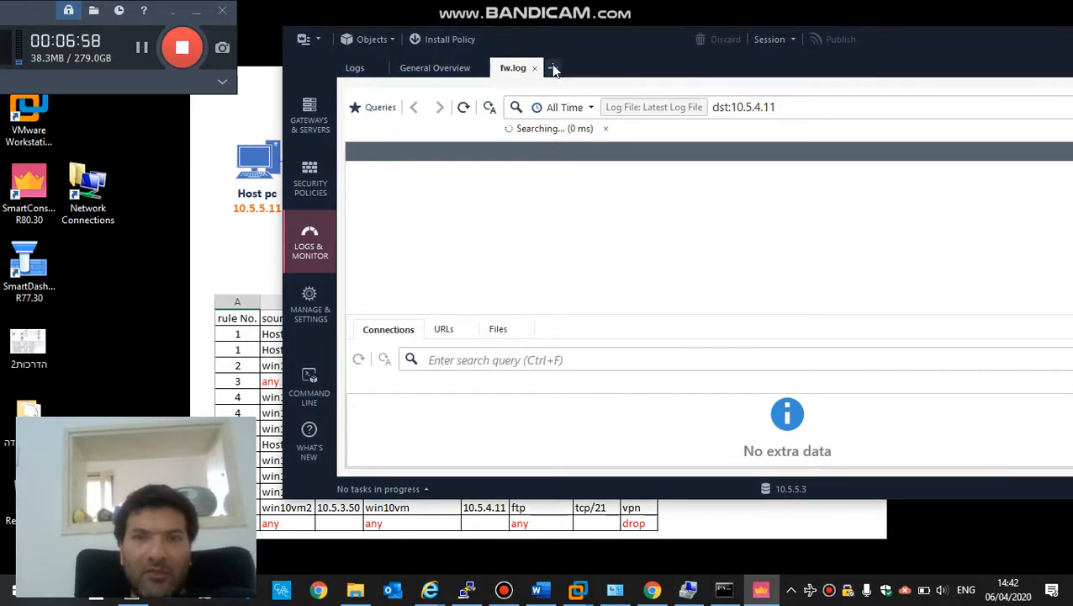
{"action": "left_click", "coordinate": [553, 68]}
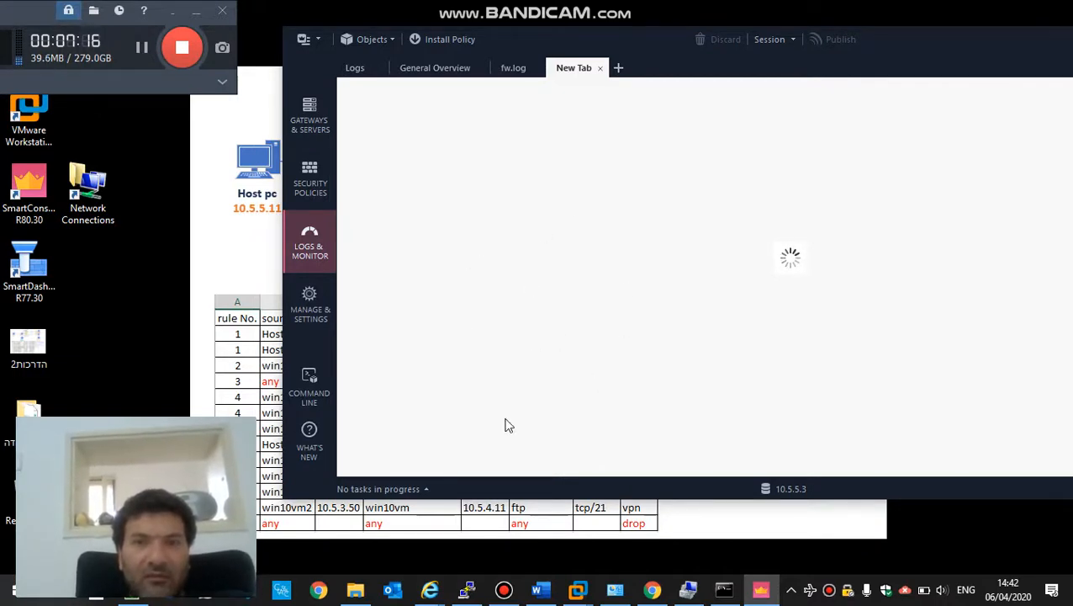
{"action": "right_click", "coordinate": [14, 194]}
- Create a desktop shortcut to SmartViewMonitor from the SmartConsole R80.30 PROGRAM folder
{"action": "left_click", "coordinate": [56, 223]}
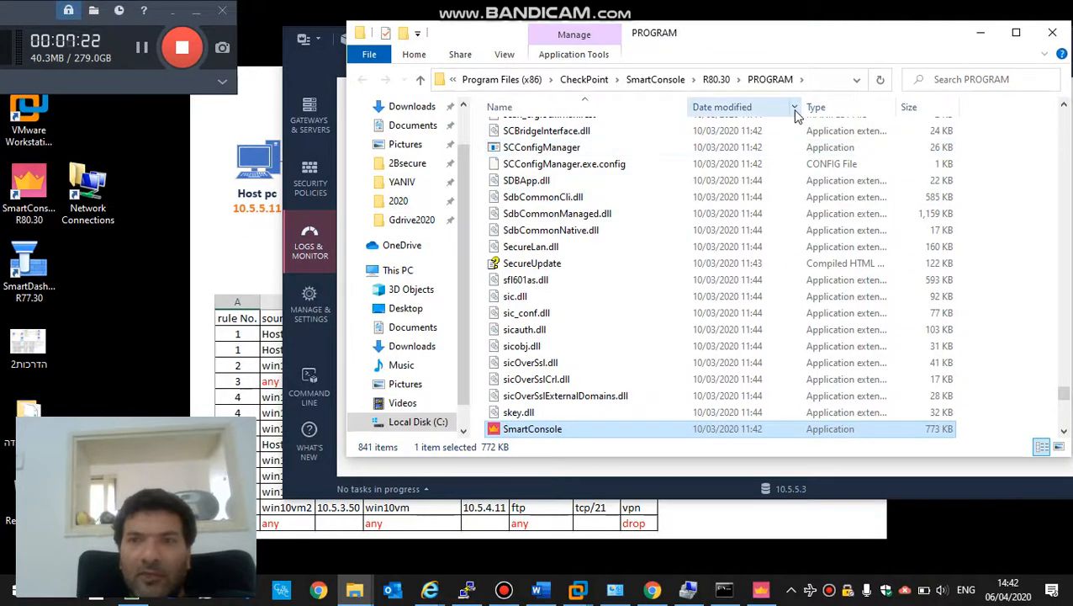
{"action": "left_click", "coordinate": [823, 109]}
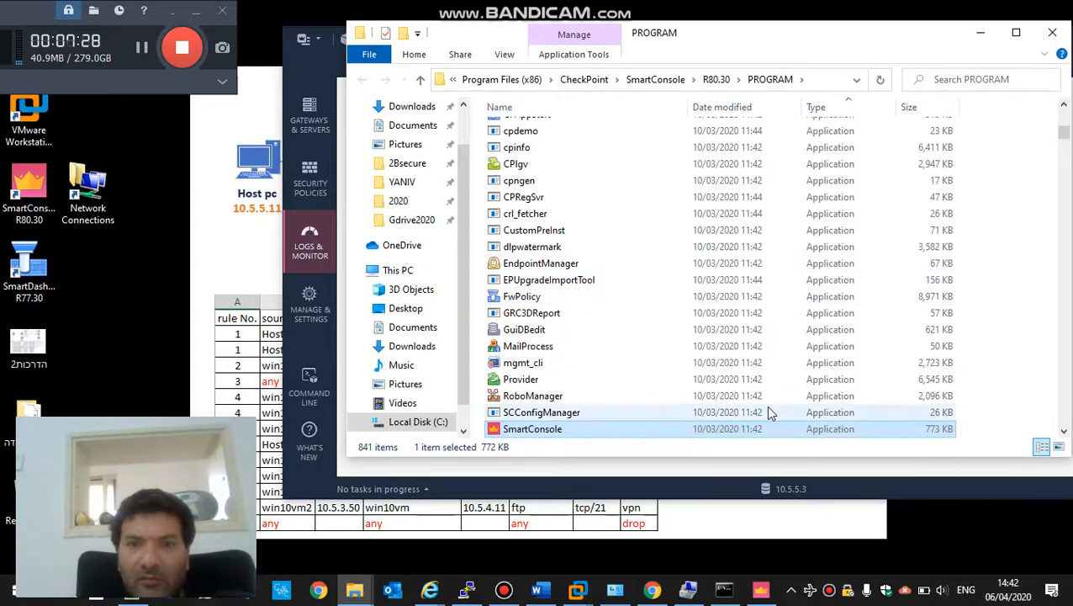
{"action": "left_click", "coordinate": [1064, 431]}
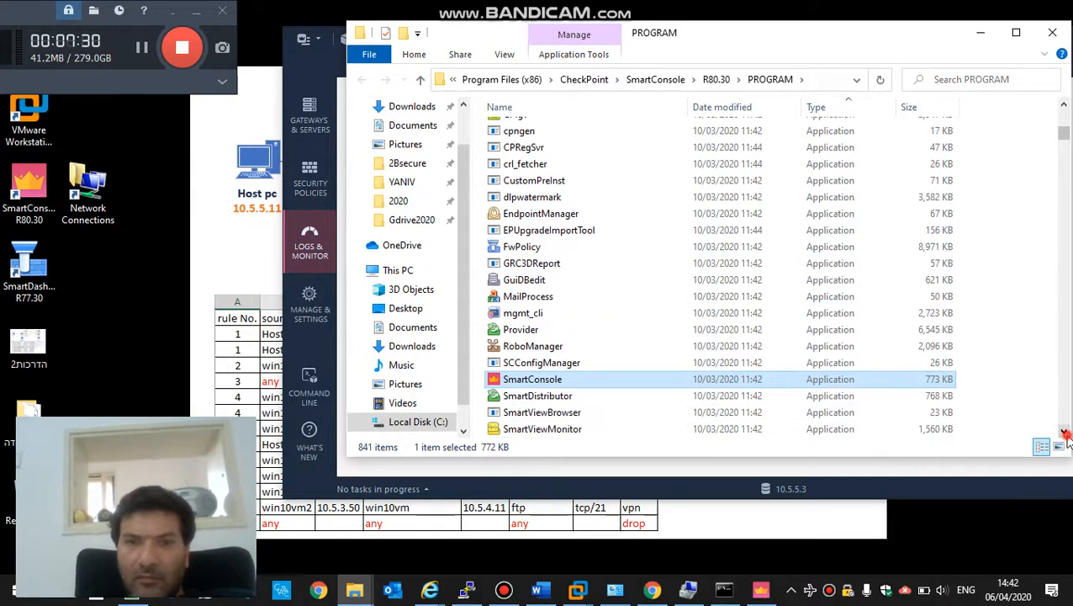
{"action": "left_click", "coordinate": [574, 365]}
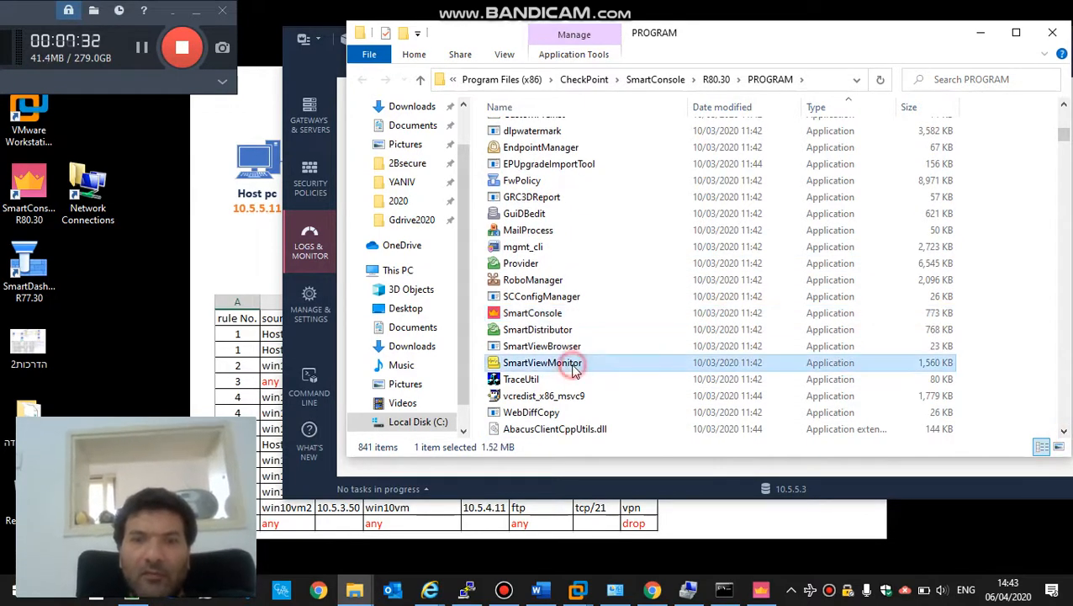
{"action": "left_click_drag", "start_coordinate": [574, 365], "coordinate": [106, 279]}
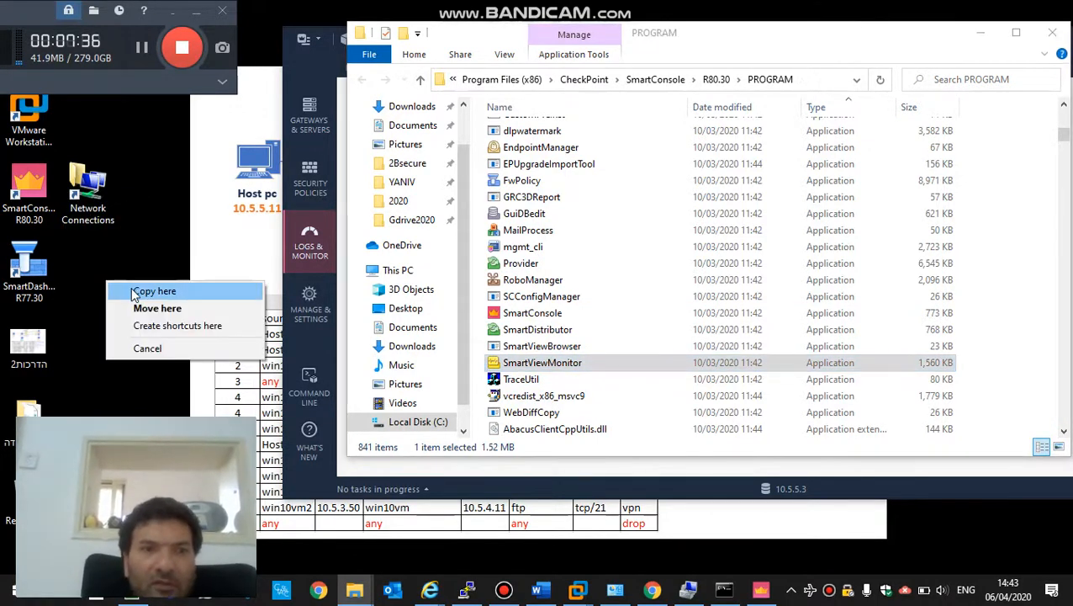
{"action": "left_click", "coordinate": [146, 326]}
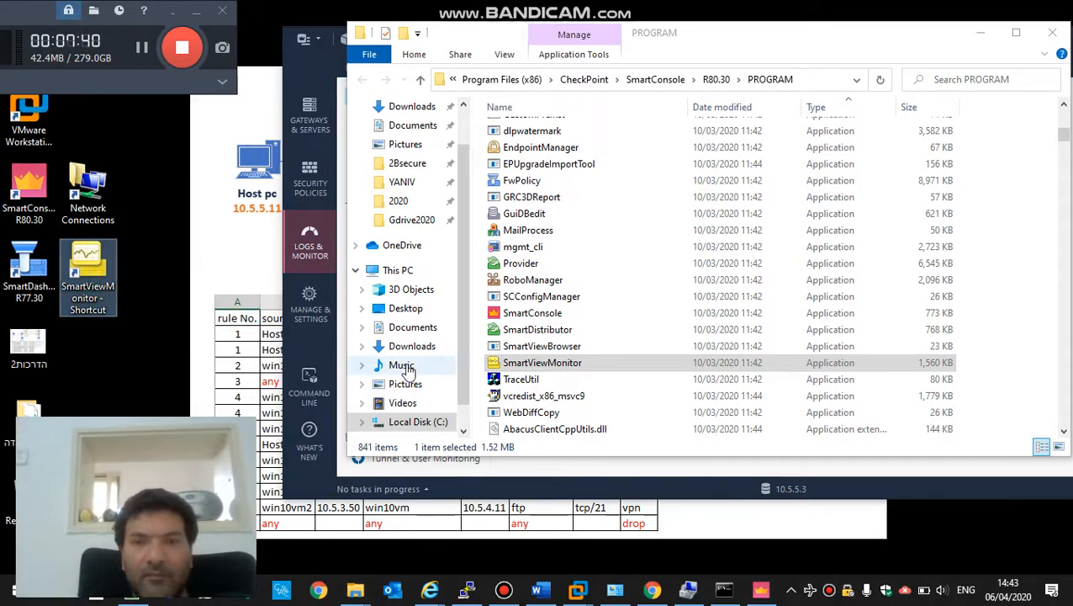
- Launch SmartView Monitor and try logging in as admin to server 10.5.5.3
{"action": "double_click", "coordinate": [740, 362]}
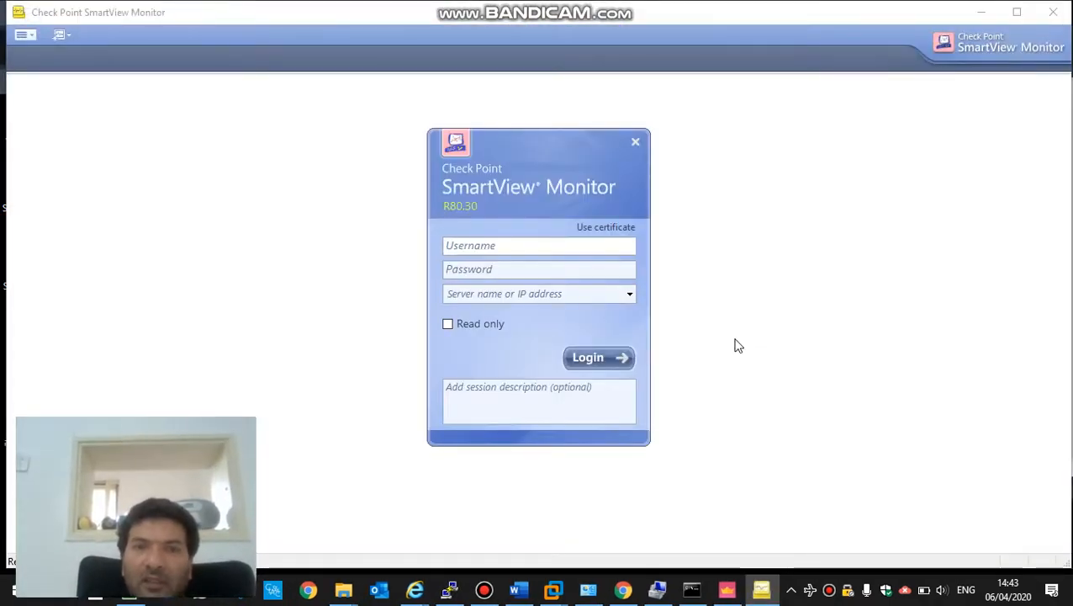
{"action": "type", "text": "admin"}
{"action": "key", "text": "Tab"}
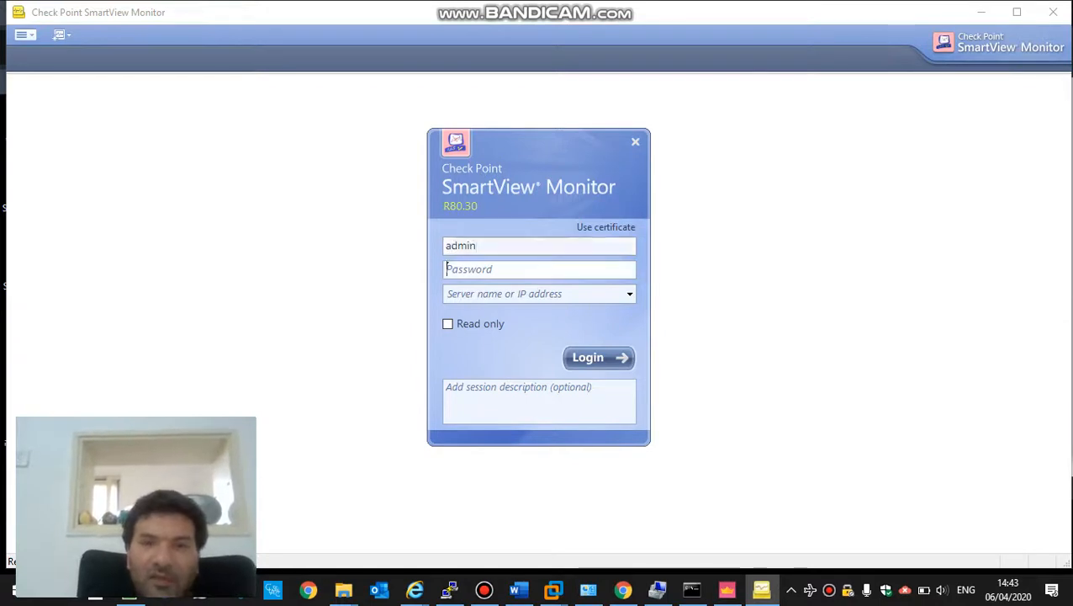
{"action": "type", "text": "••••••"}
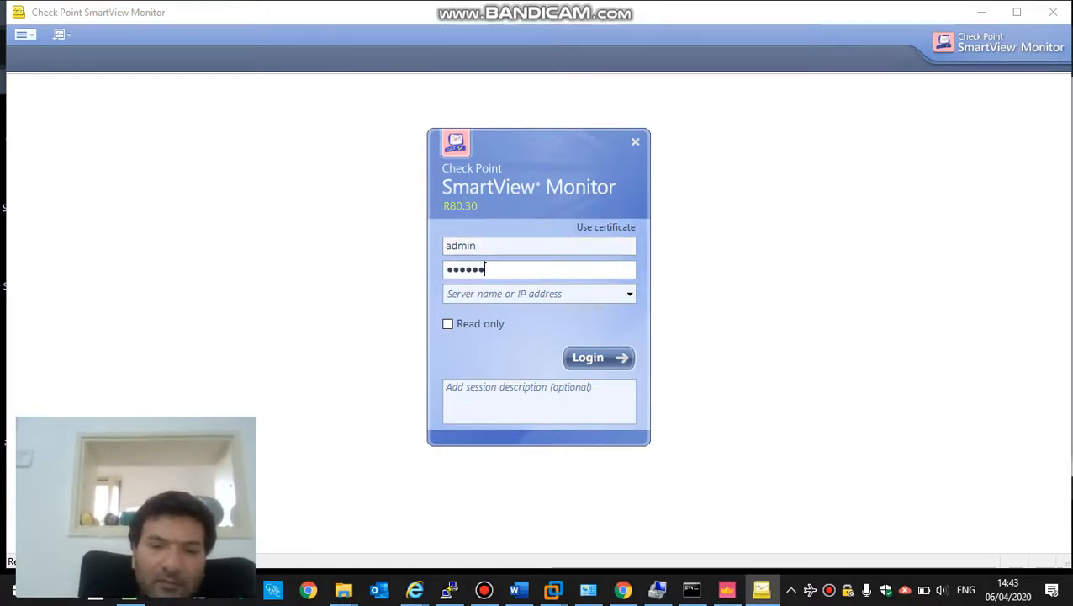
{"action": "key", "text": "Tab"}
{"action": "type", "text": "10."}
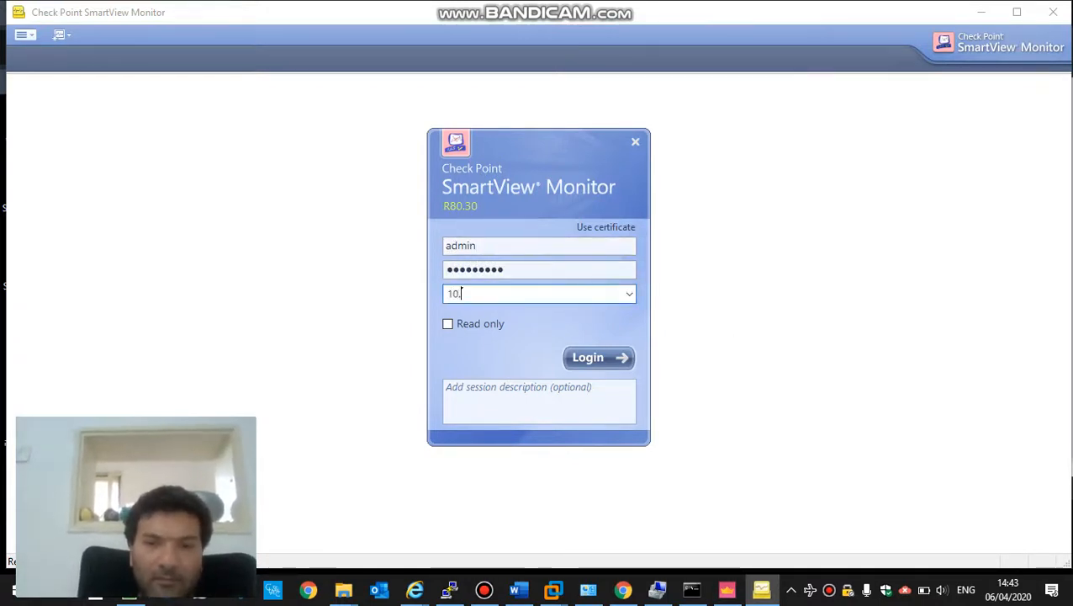
{"action": "type", "text": "5"}
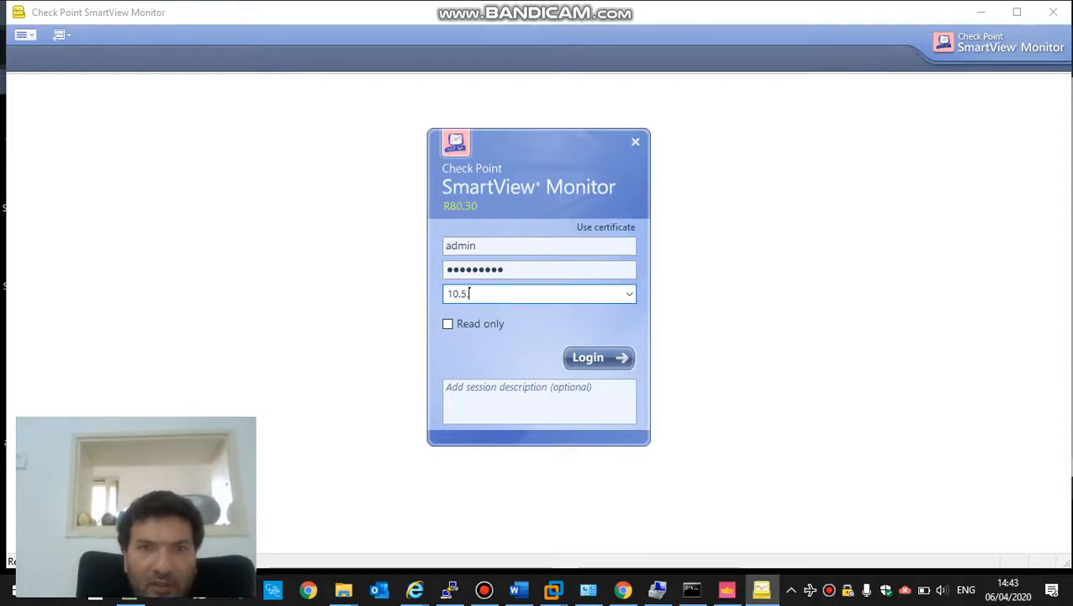
{"action": "type", "text": "."}
{"action": "key", "text": "alt+Tab"}
{"action": "key", "text": "alt+Tab"}
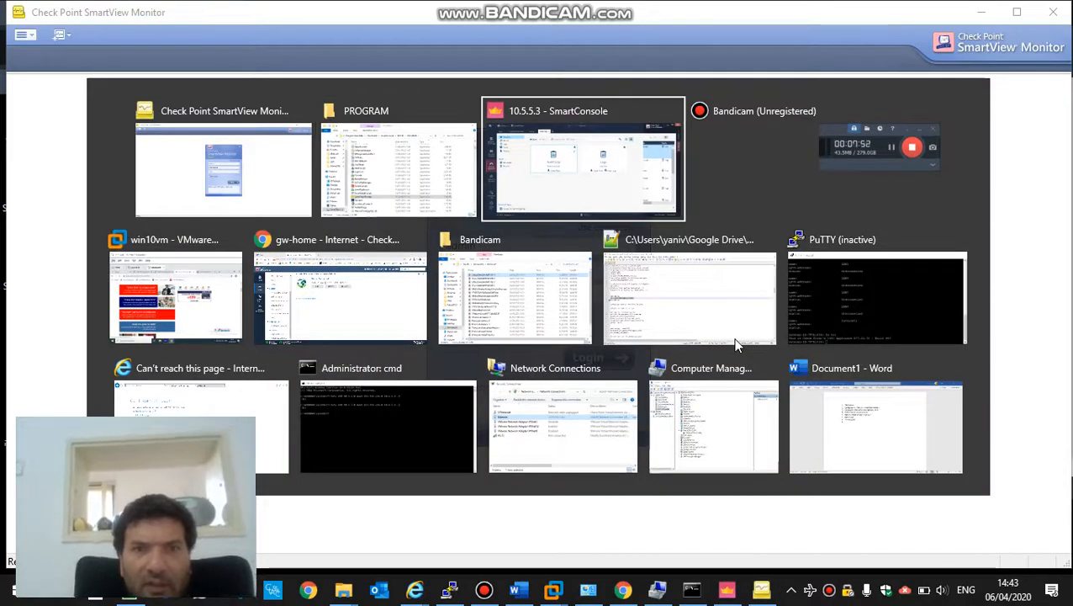
{"action": "key", "text": "alt+shift+Tab"}
{"action": "key", "text": "alt+shift+Tab"}
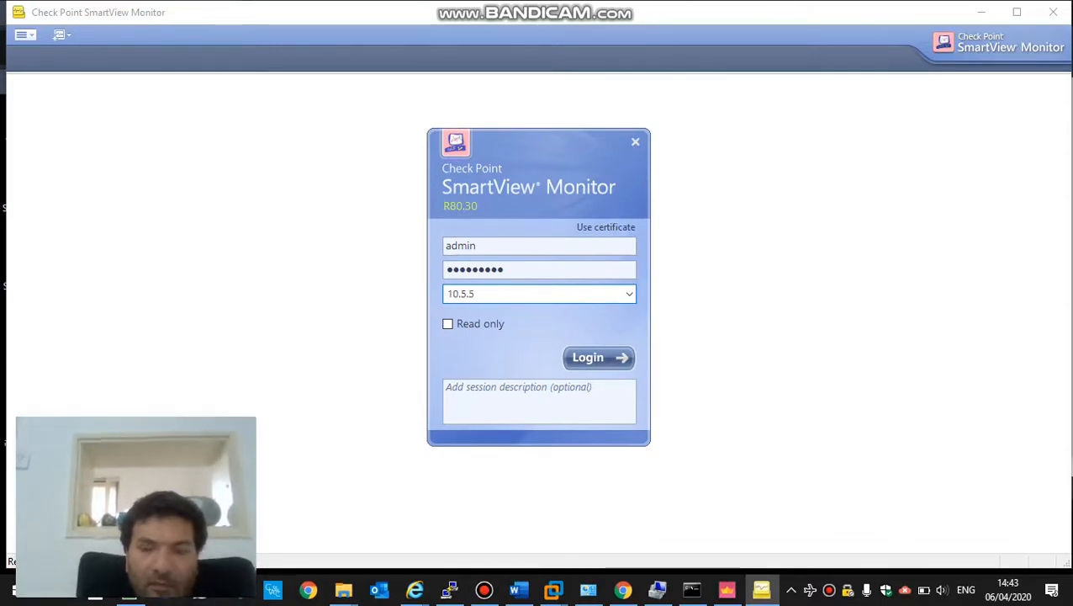
{"action": "type", "text": "5.3"}
{"action": "key", "text": "Return"}
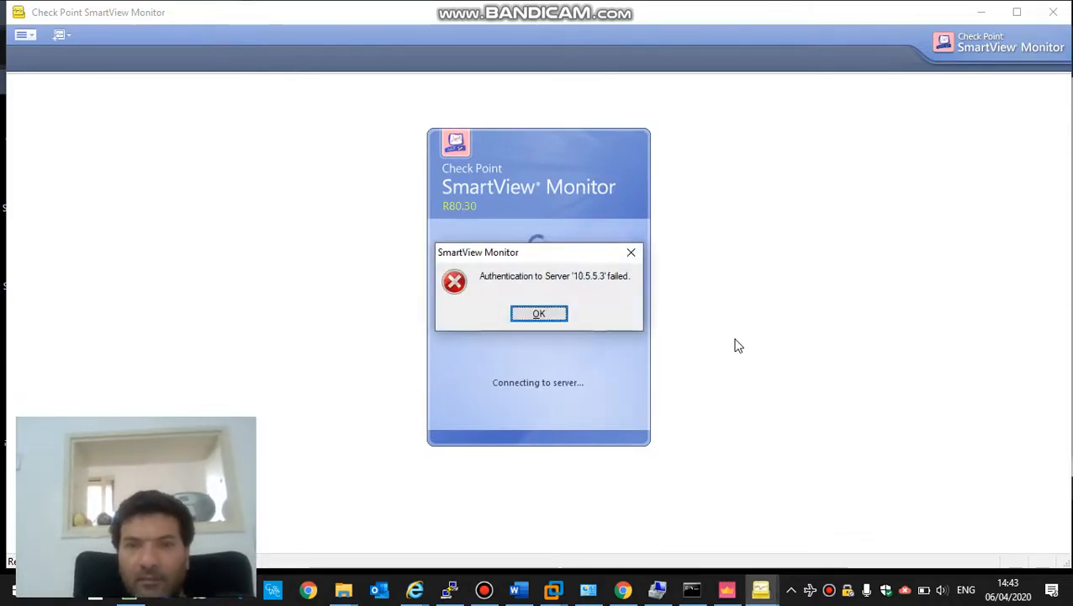
- Dismiss the authentication failure and retry with another password, which also fails
{"action": "left_click", "coordinate": [543, 312]}
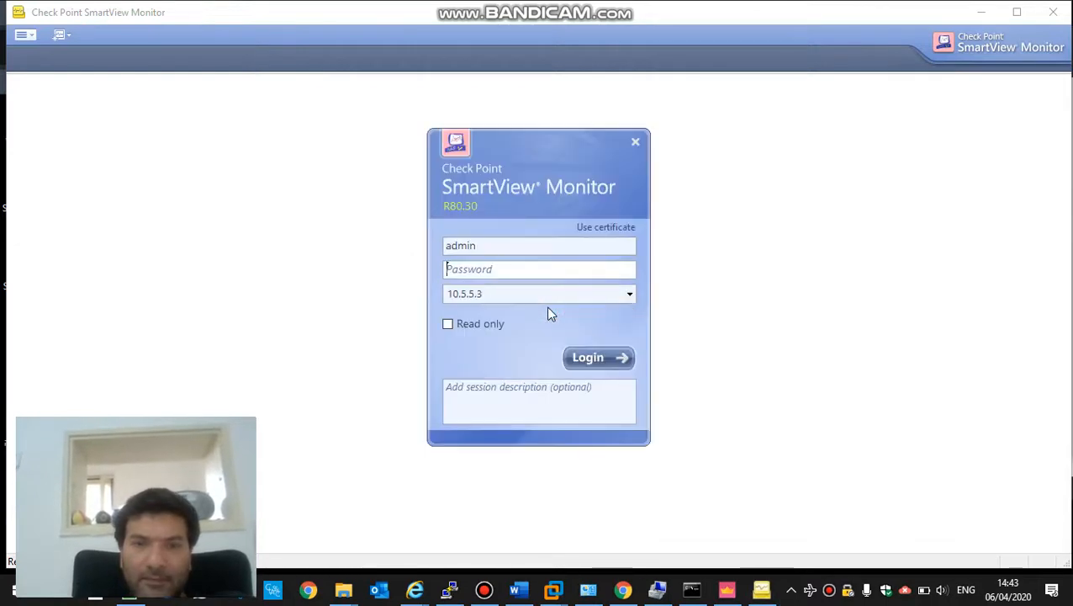
{"action": "left_click", "coordinate": [511, 269]}
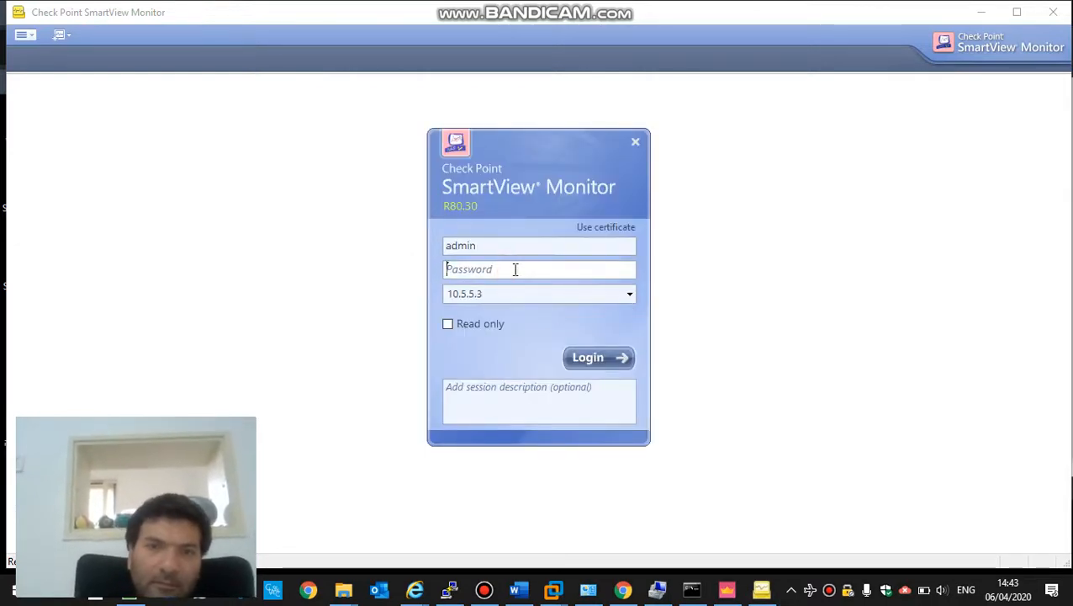
{"action": "type", "text": "•••••"}
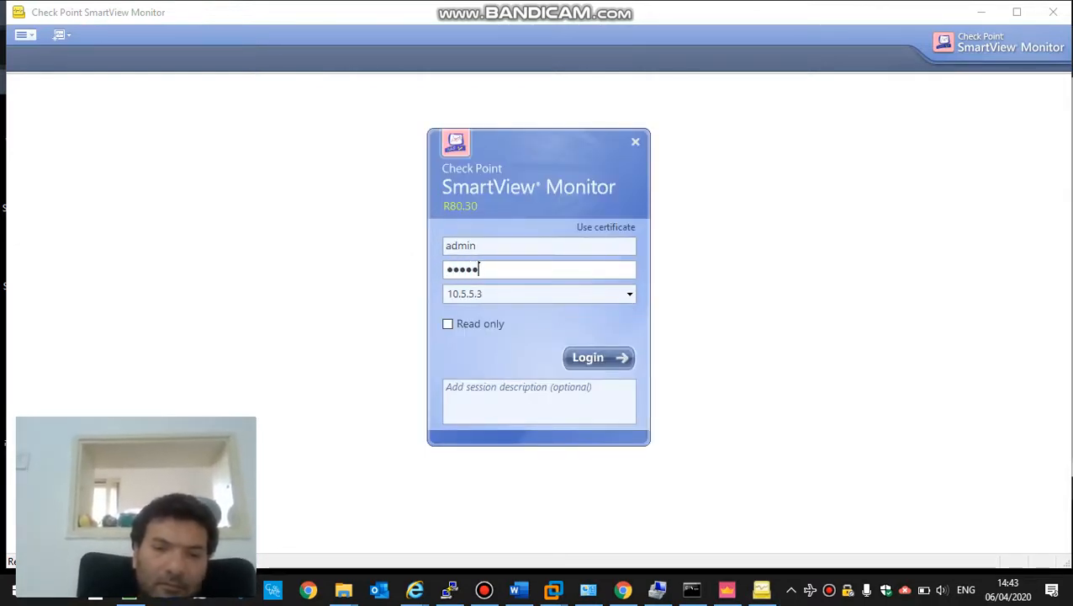
{"action": "type", "text": "••••"}
{"action": "key", "text": "Return"}
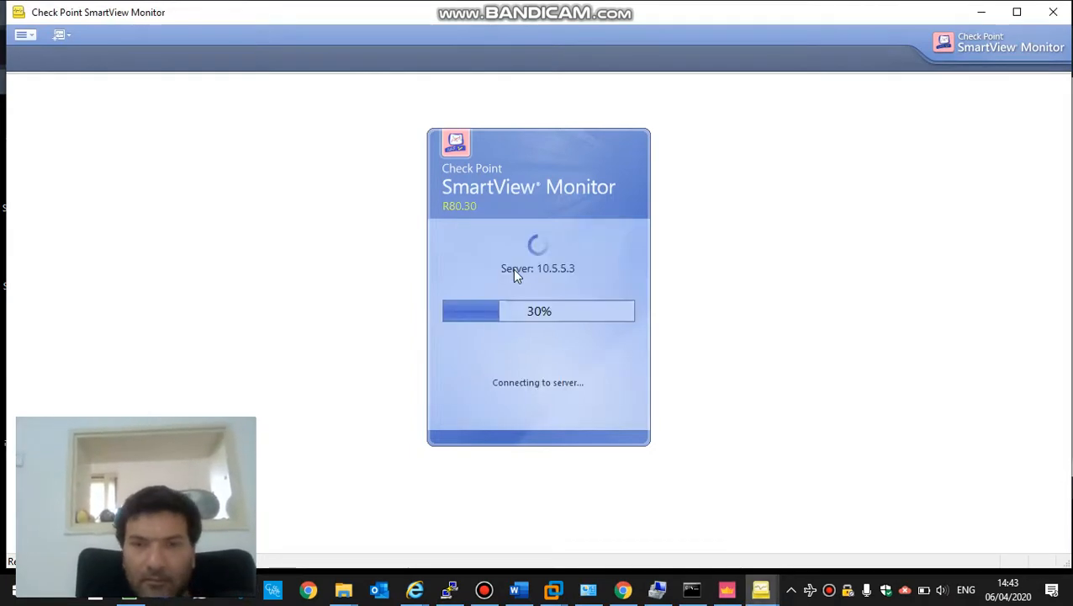
{"action": "key", "text": "Return"}
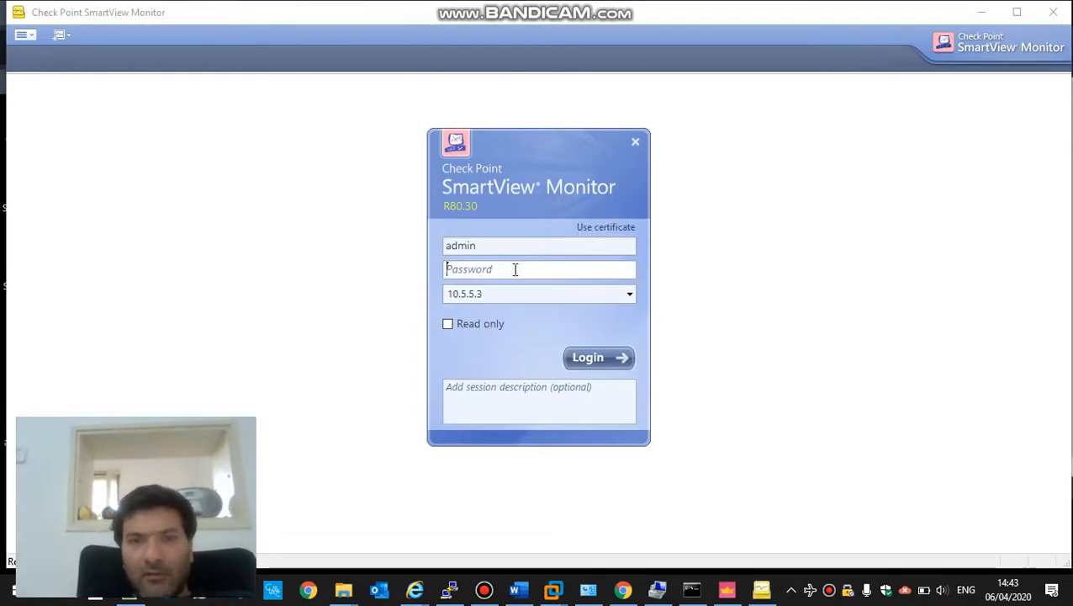
- Correct the username to fwmadmin, re-enter the password and log in
{"action": "left_click", "coordinate": [509, 245]}
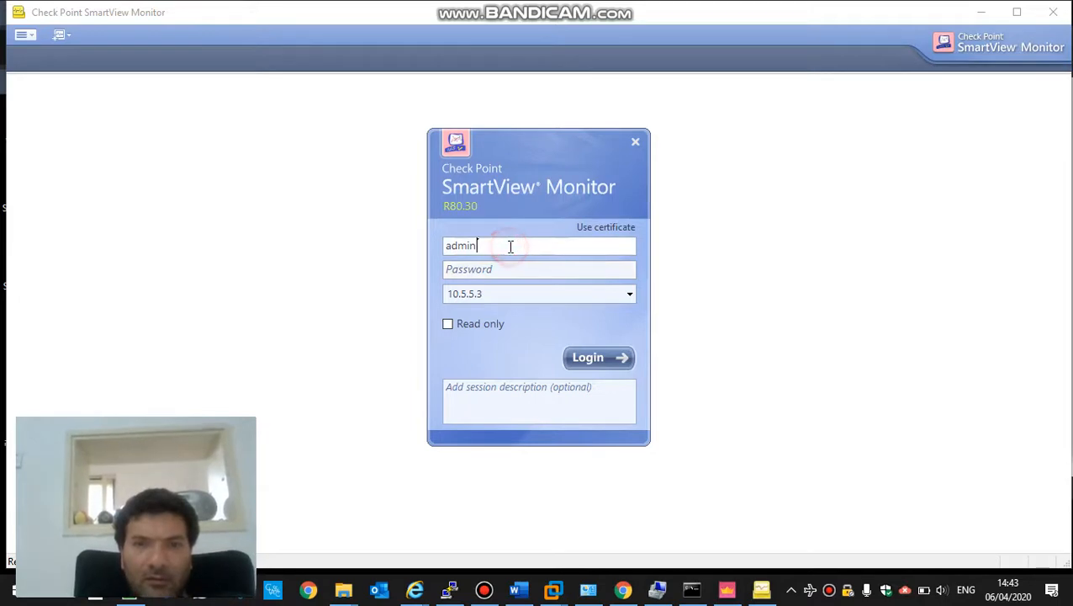
{"action": "key", "text": "Home"}
{"action": "type", "text": "fwm"}
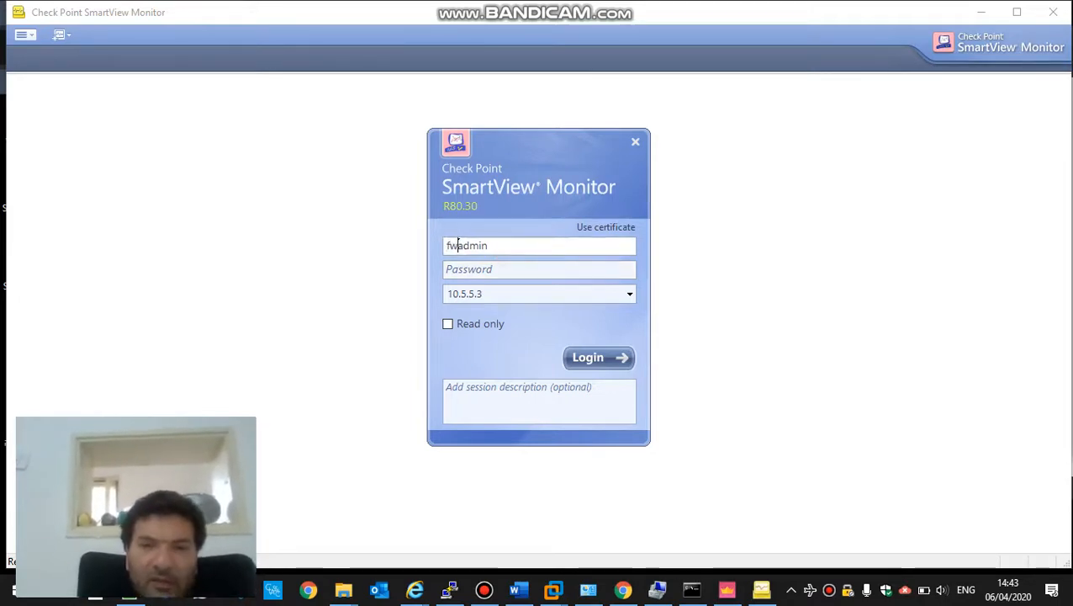
{"action": "key", "text": "Tab"}
{"action": "type", "text": "****"}
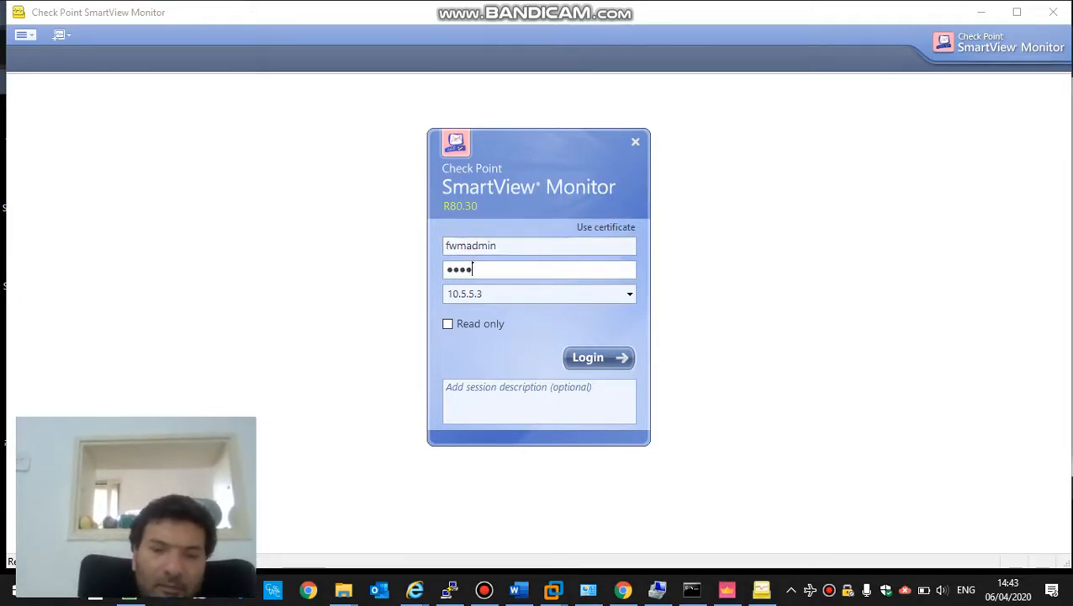
{"action": "type", "text": "*******"}
{"action": "key", "text": "Return"}
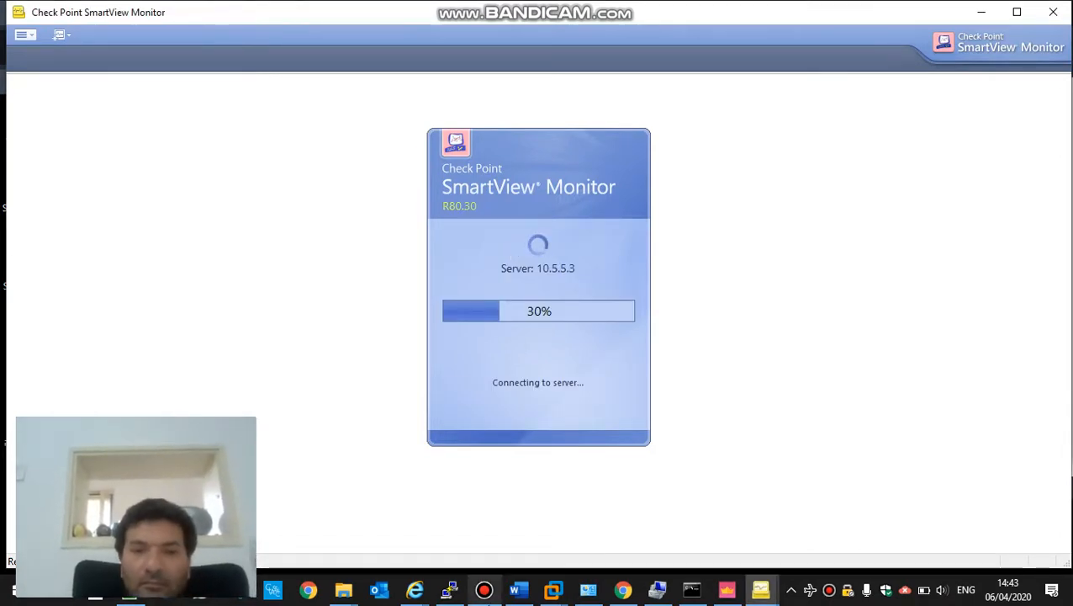
{"action": "left_click", "coordinate": [487, 599]}
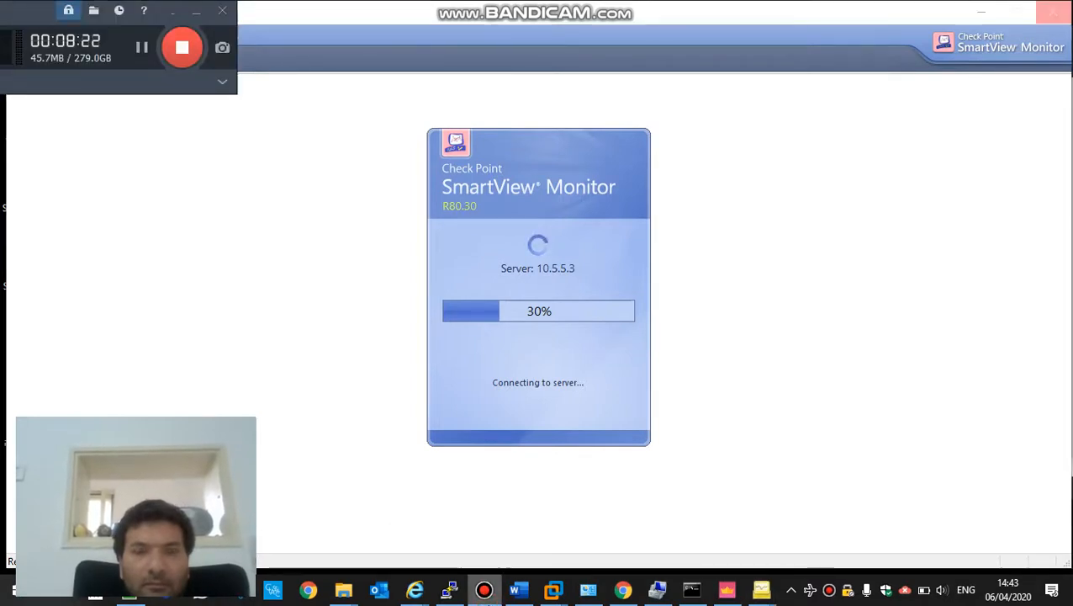
{"action": "left_click", "coordinate": [485, 599]}
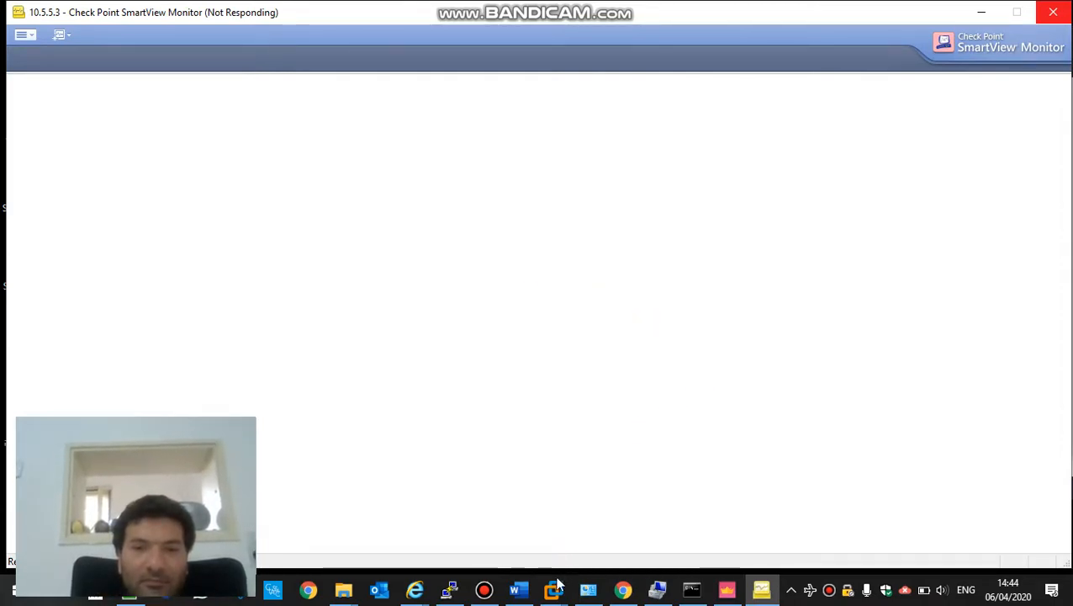
- View the gw-home to gwm tunnel details under Permanent Tunnels, then list tunnels on gateway gwm
{"action": "mouse_move", "coordinate": [556, 592]}
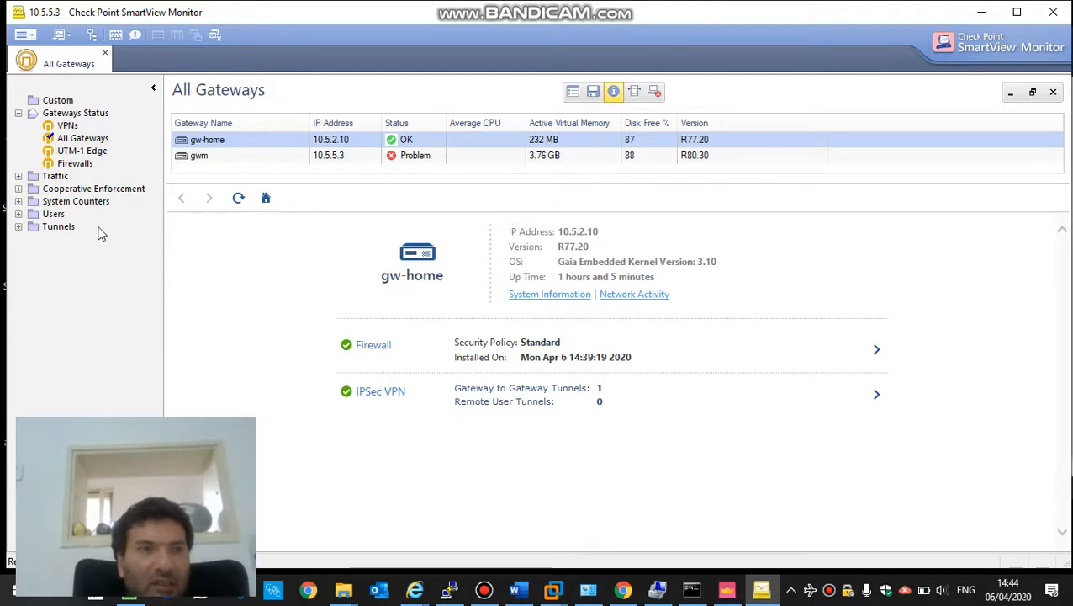
{"action": "left_click", "coordinate": [19, 228]}
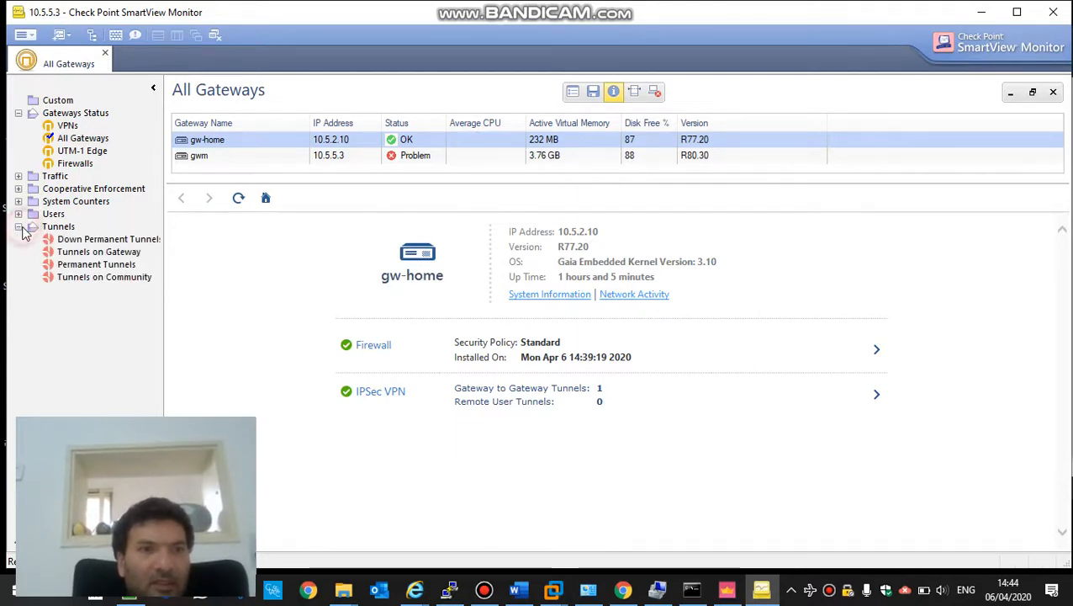
{"action": "left_click", "coordinate": [77, 266]}
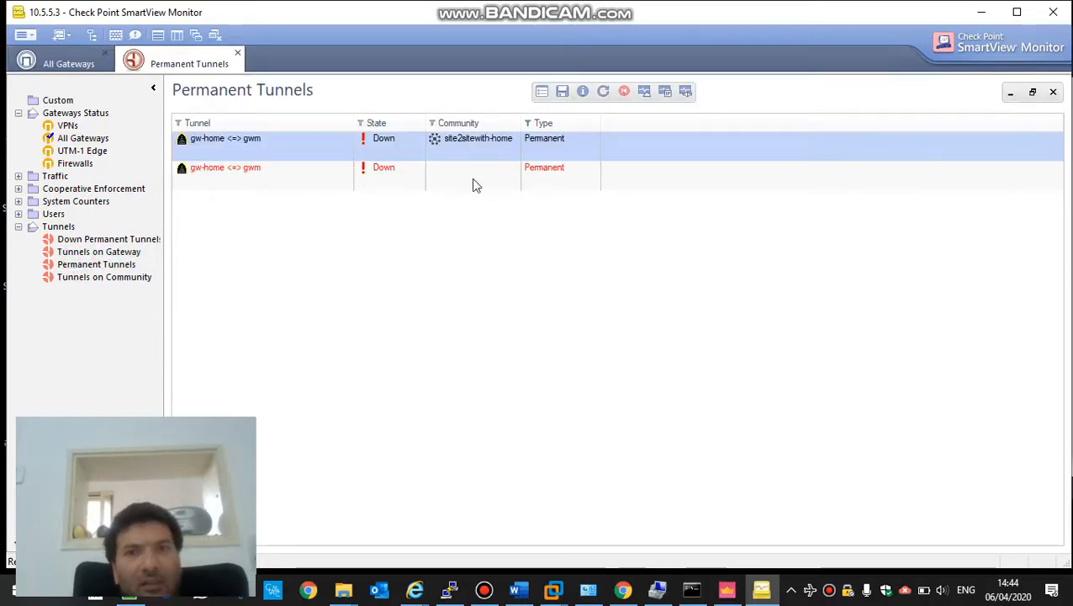
{"action": "double_click", "coordinate": [367, 152]}
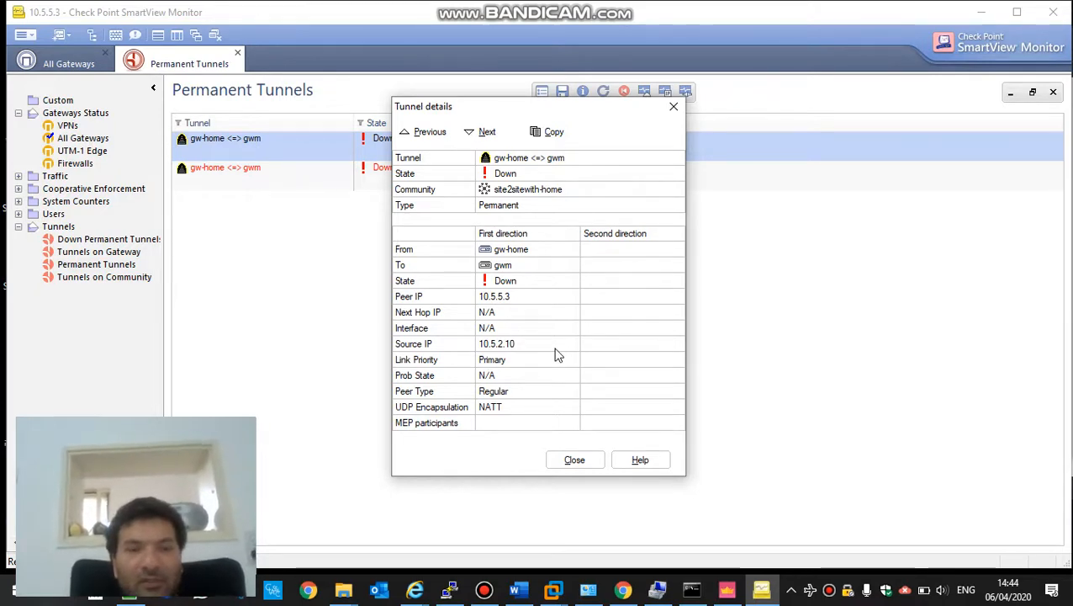
{"action": "left_click", "coordinate": [574, 459]}
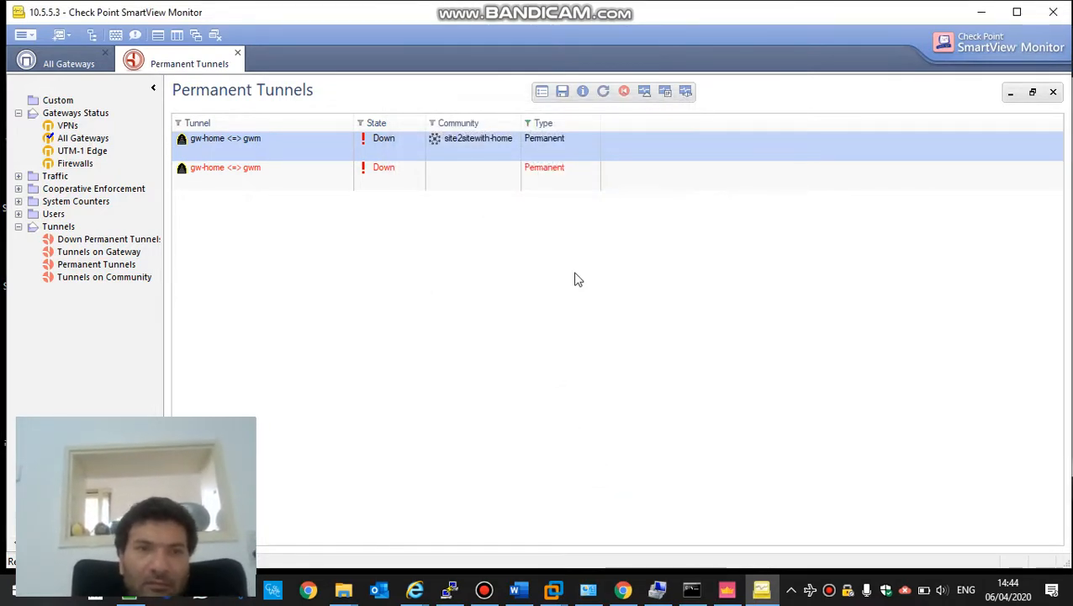
{"action": "left_click", "coordinate": [122, 251]}
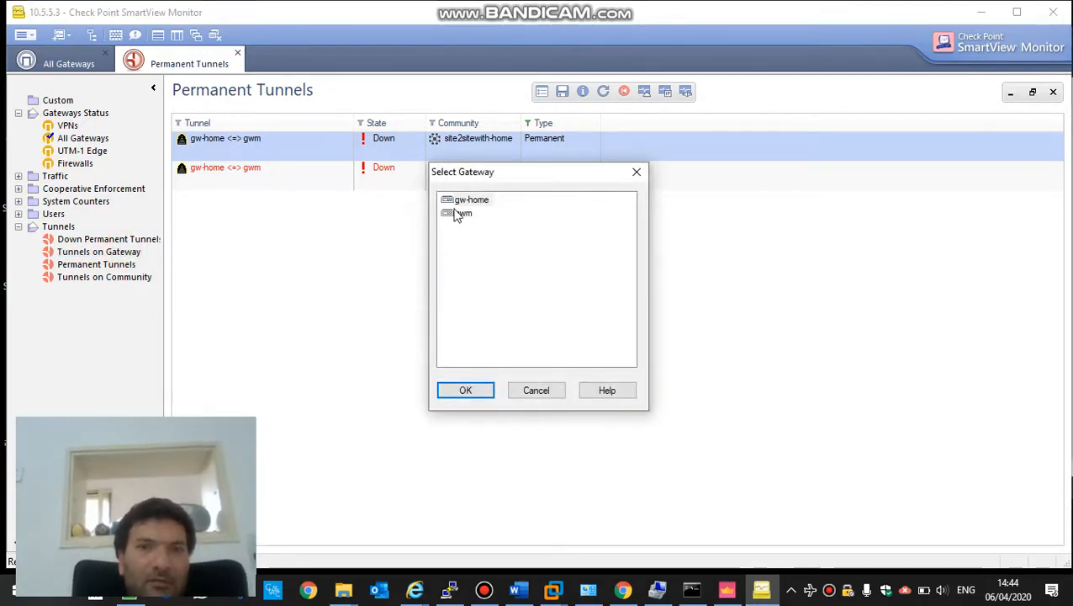
{"action": "double_click", "coordinate": [459, 214]}
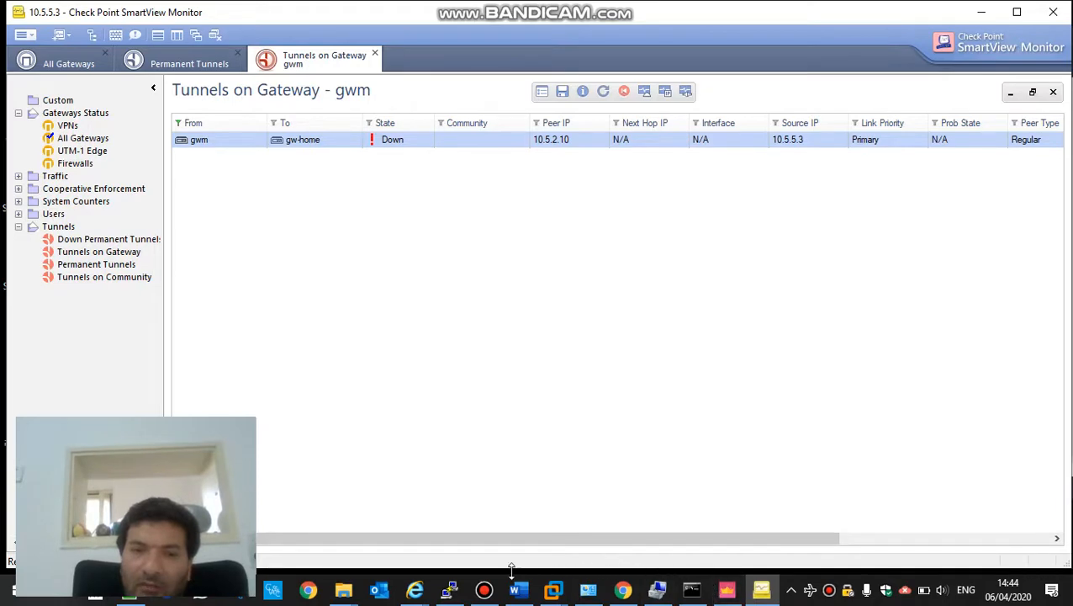
- Close the old PuTTY session and SSH into 10.5.5.3 as admin
{"action": "left_click", "coordinate": [451, 592]}
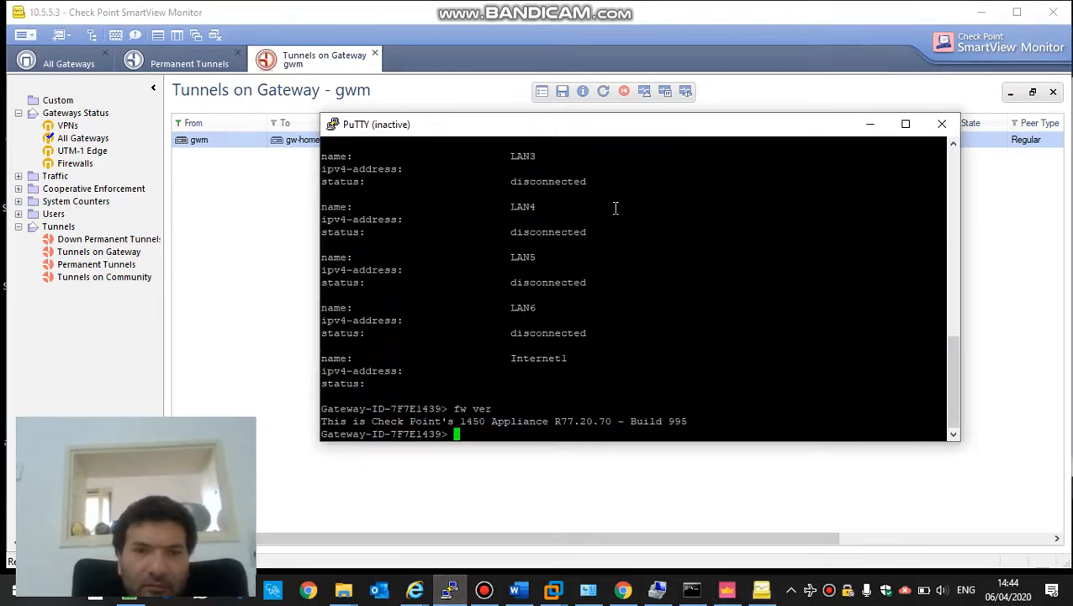
{"action": "left_click", "coordinate": [941, 124]}
{"action": "left_click", "coordinate": [451, 592]}
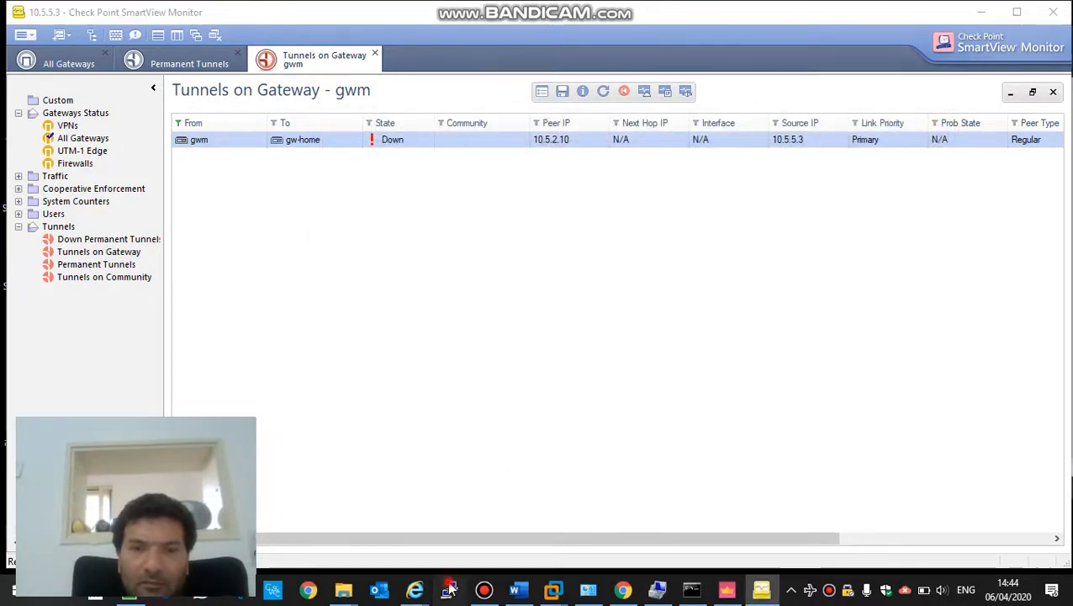
{"action": "type", "text": "10."}
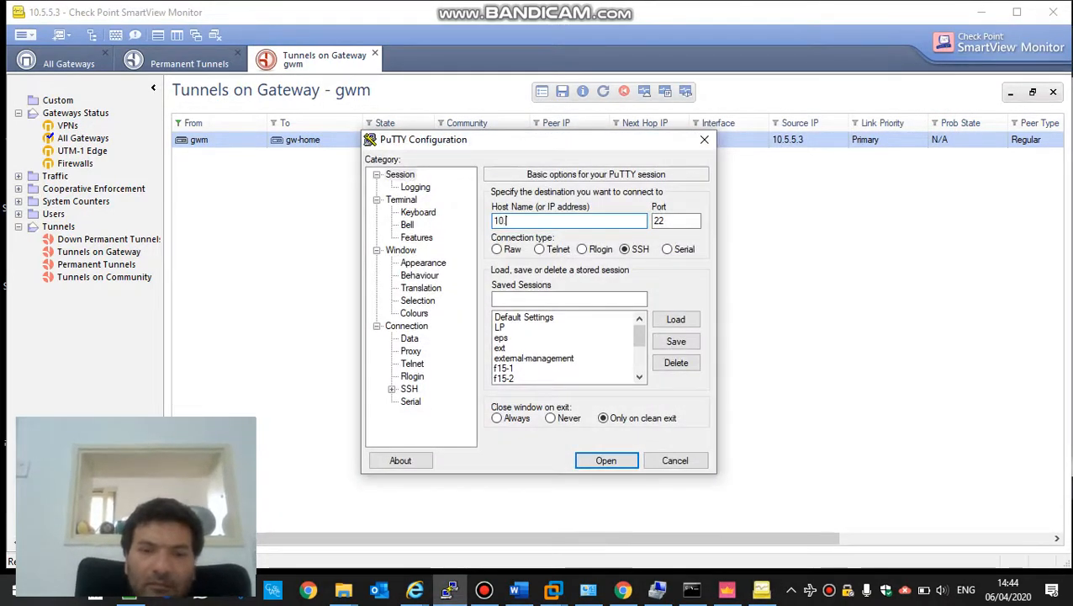
{"action": "type", "text": "5."}
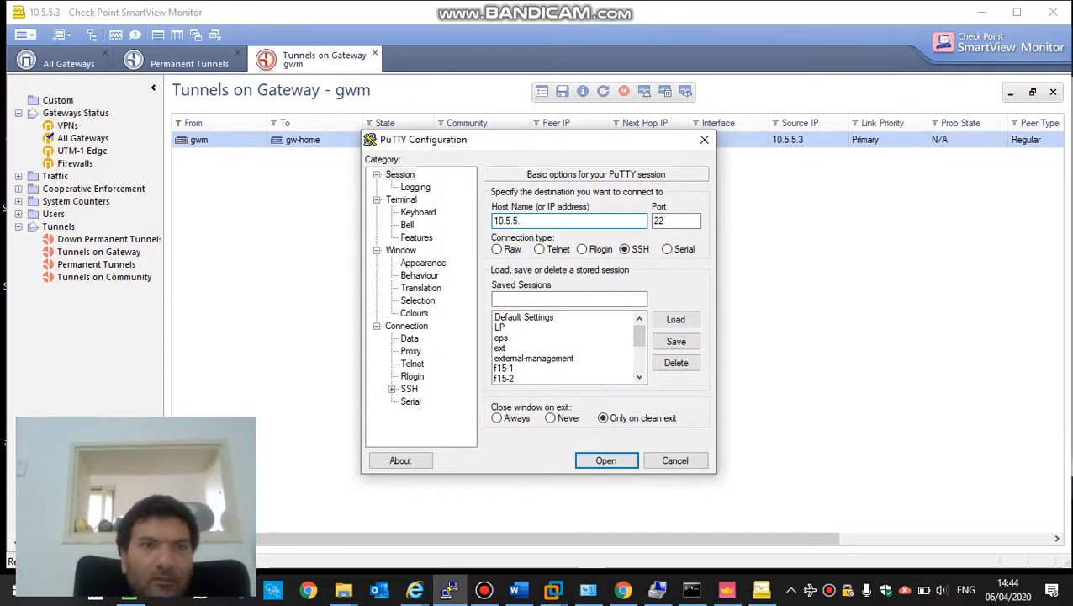
{"action": "type", "text": "5.3"}
{"action": "key", "text": "Return"}
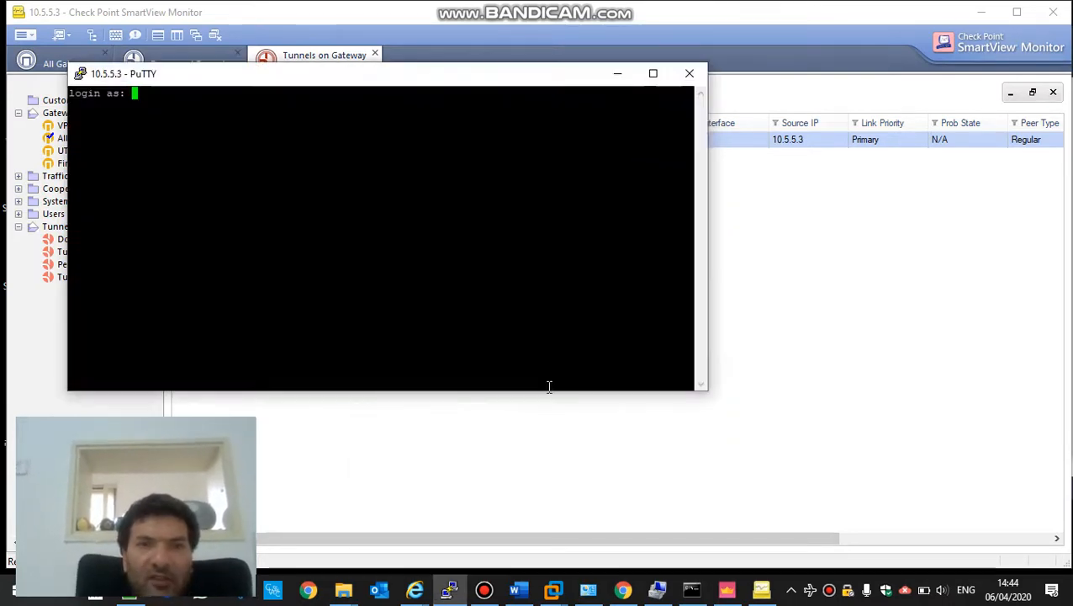
{"action": "type", "text": "admin"}
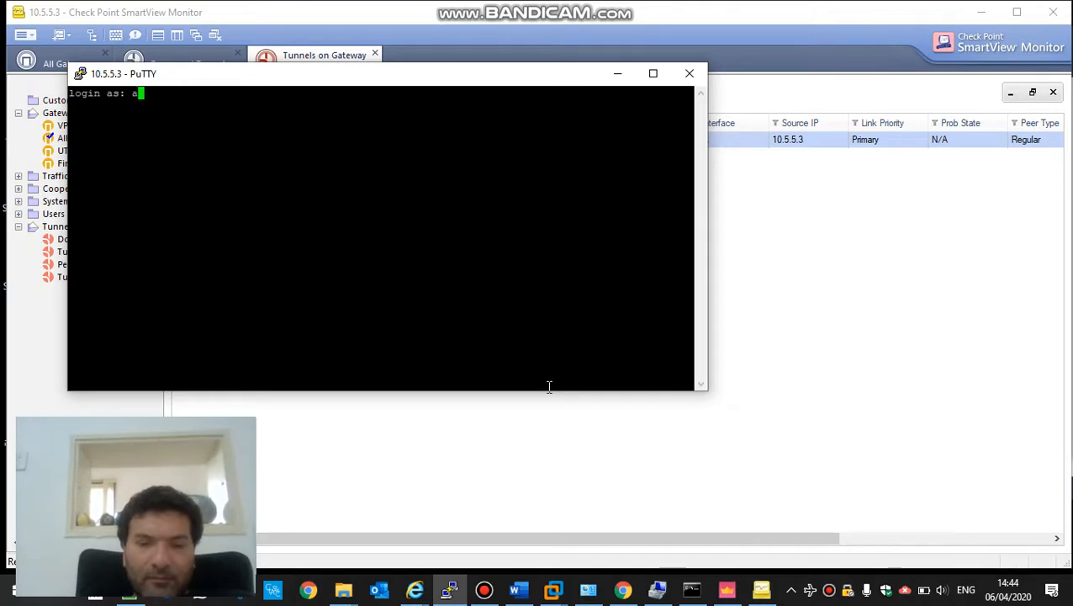
{"action": "key", "text": "Return"}
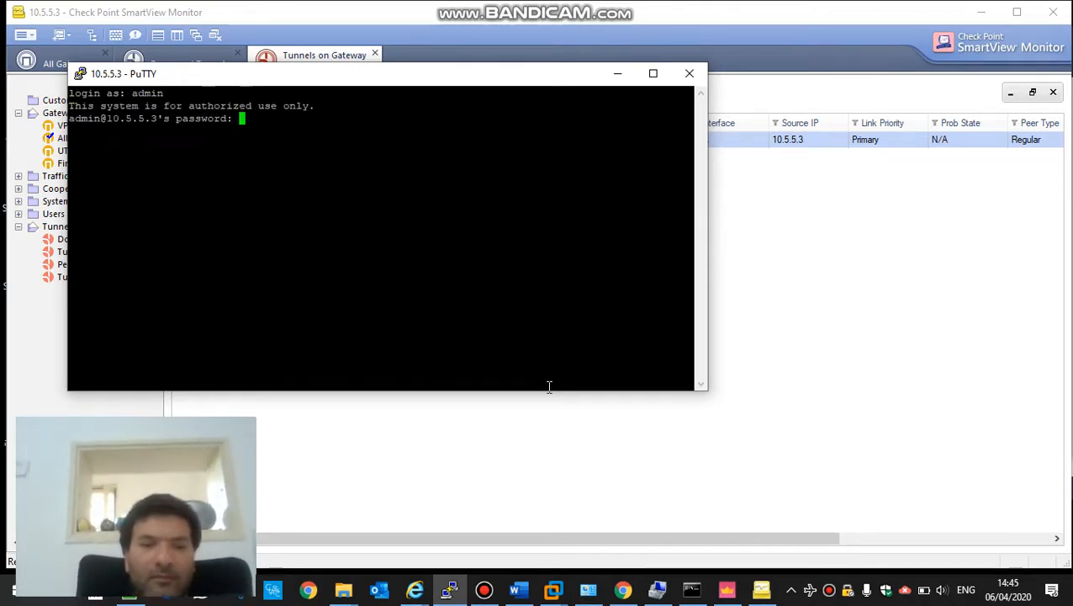
{"action": "key", "text": "Return"}
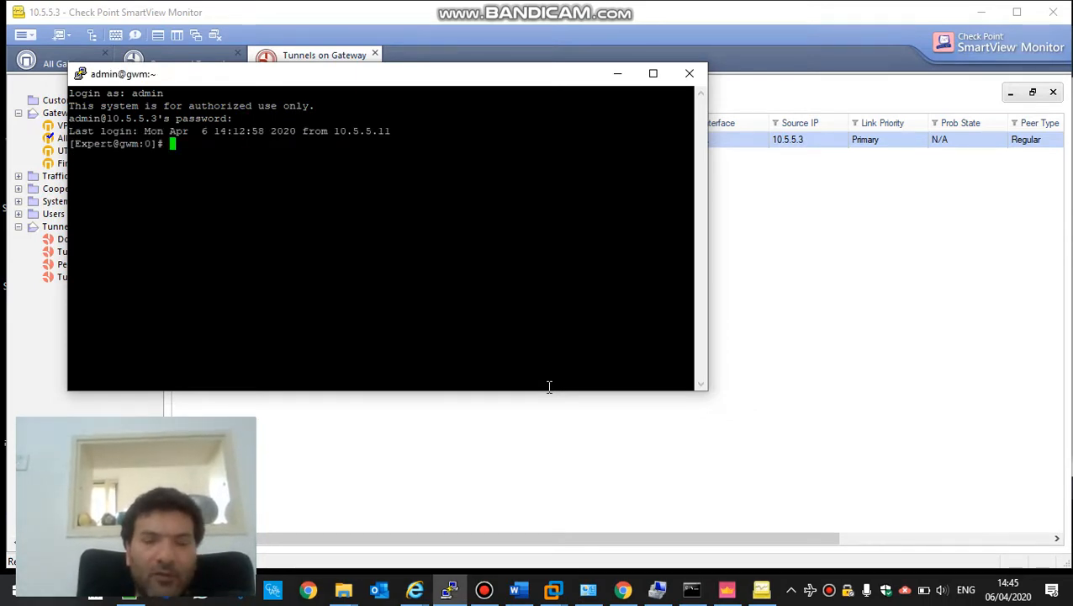
- Run vpn tu and list the IKE SAs (option 1) and IPsec SAs (option 2)
{"action": "type", "text": "vpn tu"}
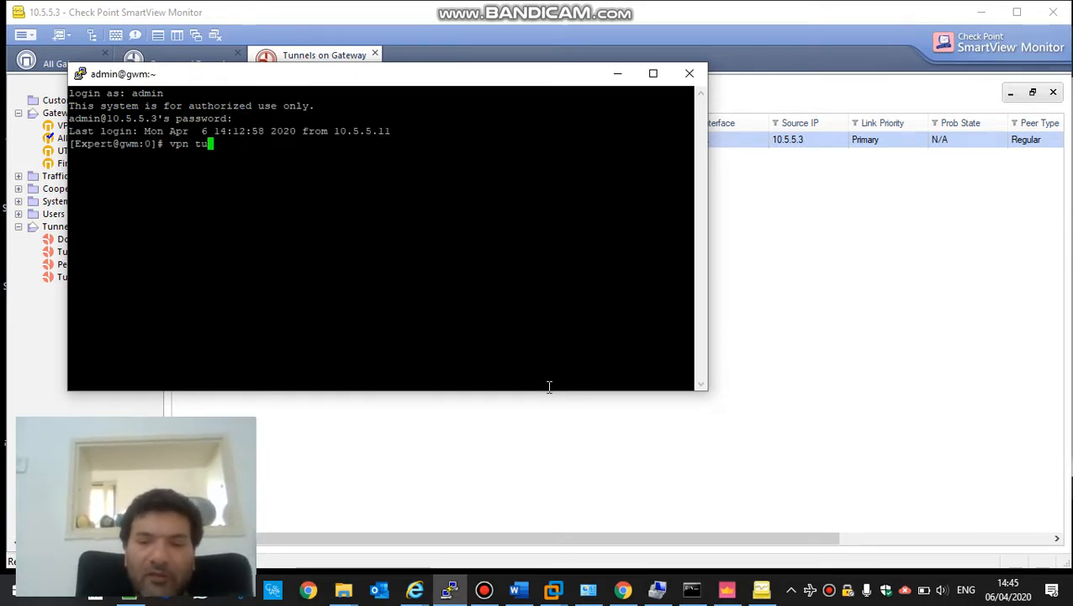
{"action": "key", "text": "Return"}
{"action": "type", "text": "1"}
{"action": "key", "text": "Return"}
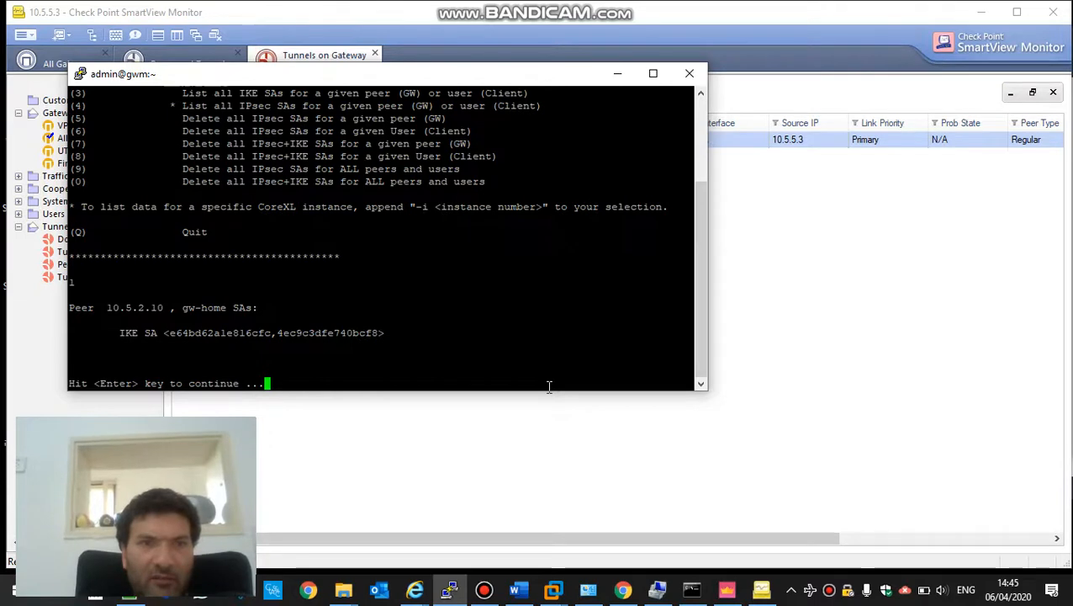
{"action": "key", "text": "Return"}
{"action": "type", "text": "2"}
{"action": "key", "text": "Return"}
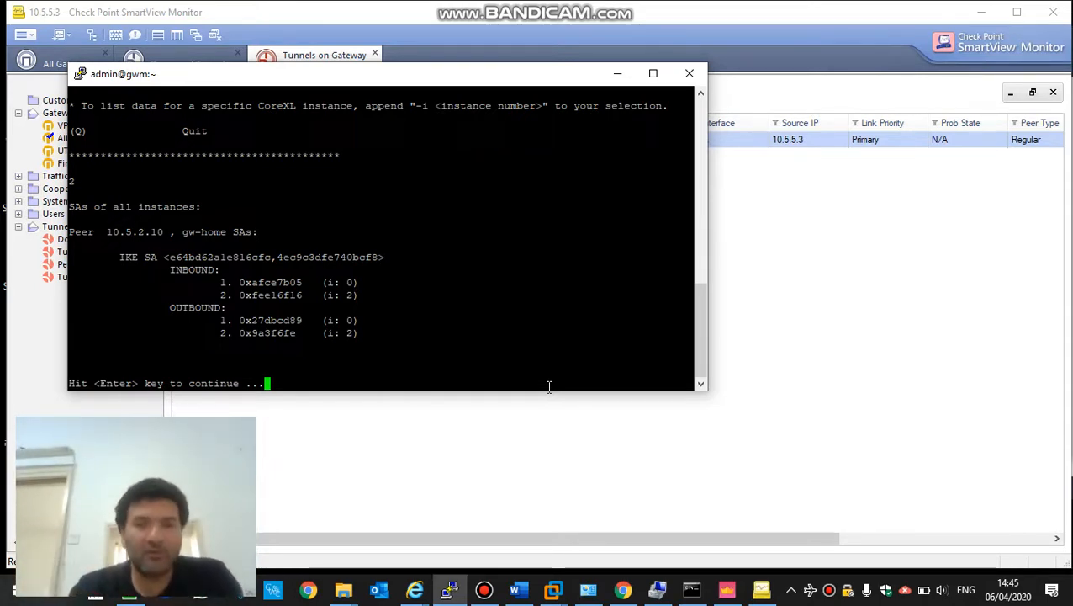
{"action": "left_click", "coordinate": [483, 588]}
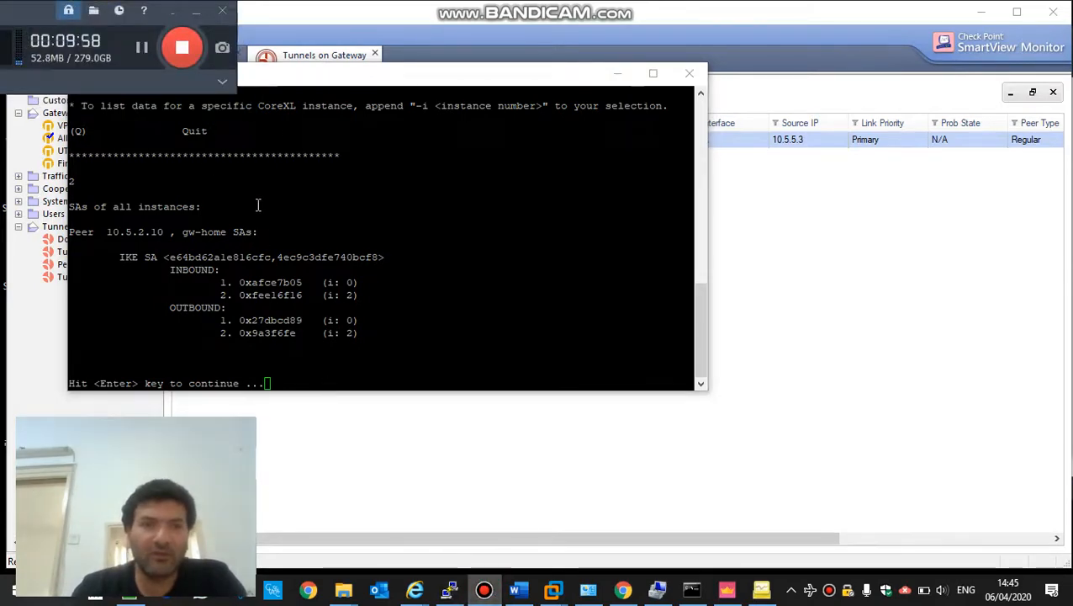